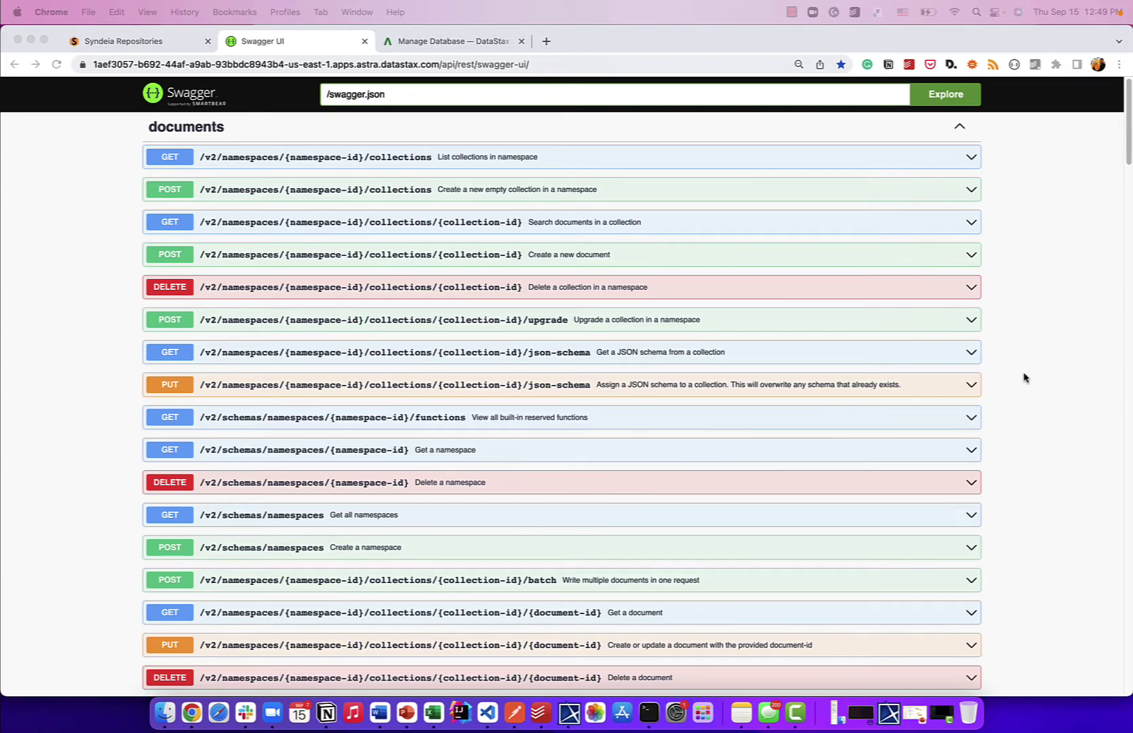
- Scroll through the Swagger UI schemas and data endpoints, then switch back to Syndeia Repositories
scroll(1026, 378, down, 10)
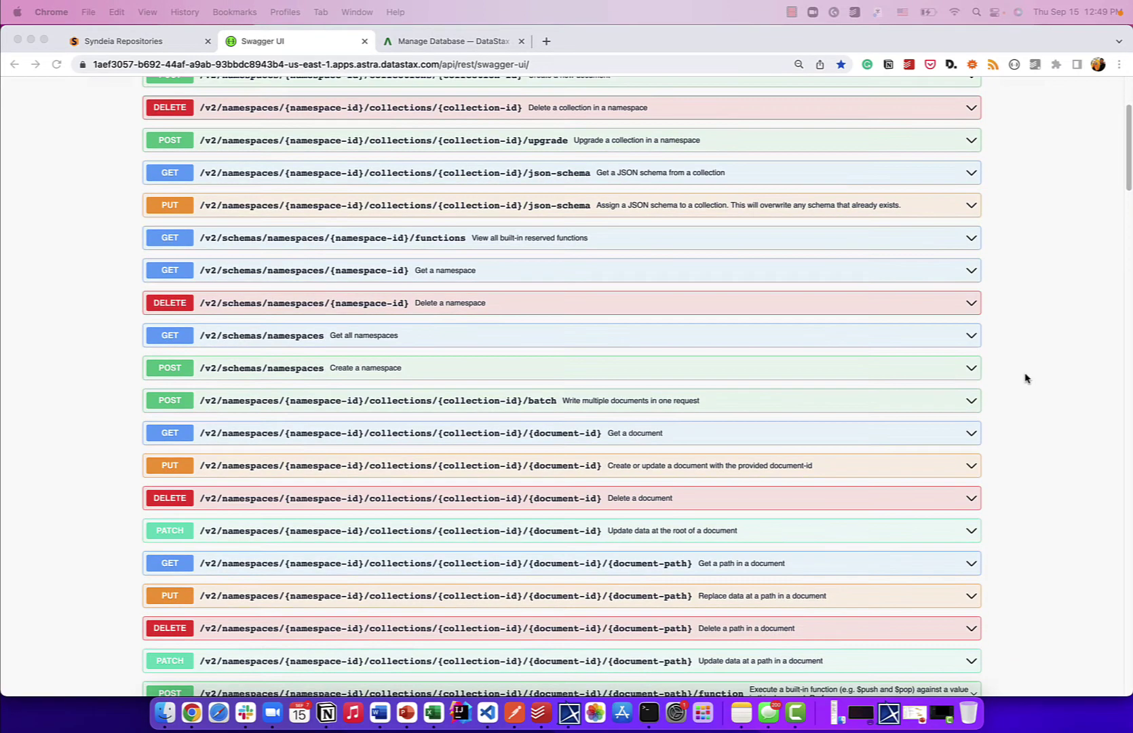
scroll(1026, 378, down, 4)
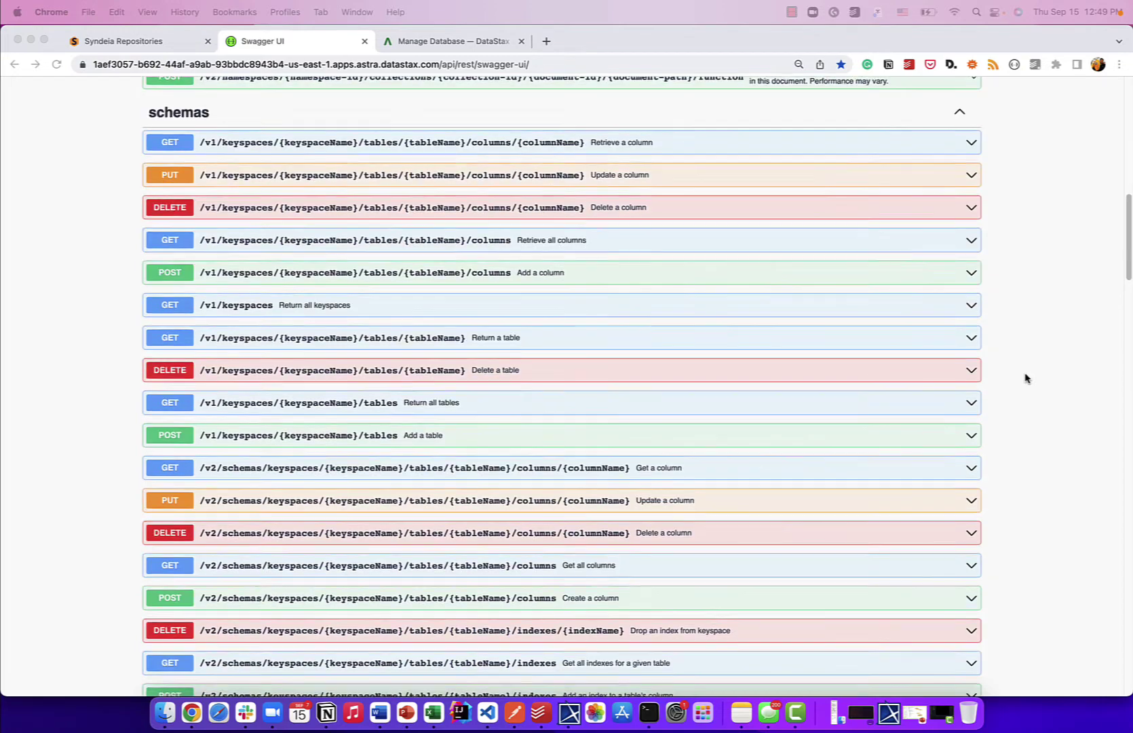
scroll(1026, 378, down, 2)
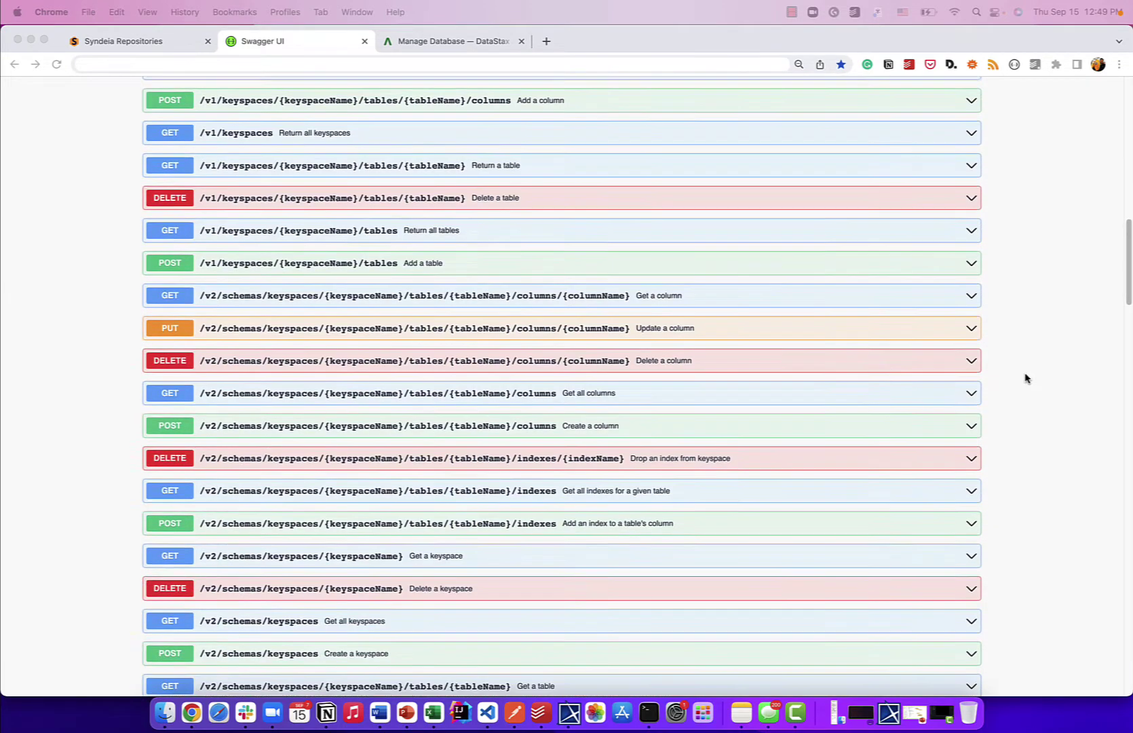
scroll(1025, 380, up, 4)
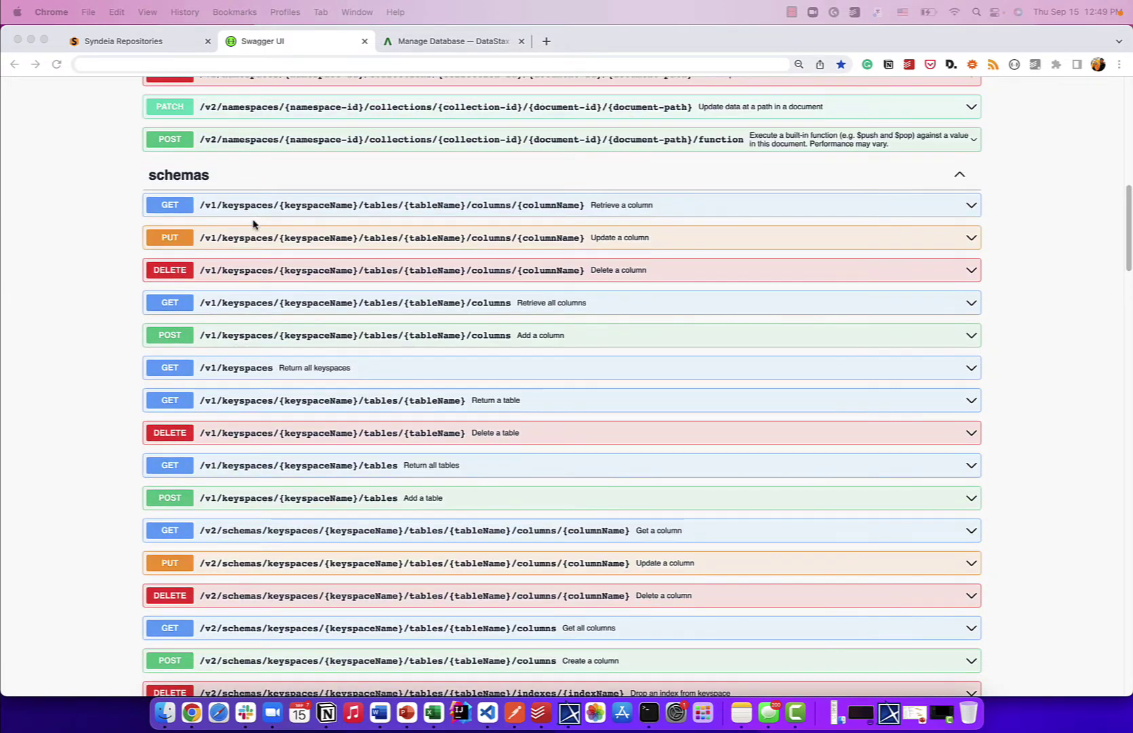
scroll(335, 378, down, 8)
scroll(334, 379, down, 6)
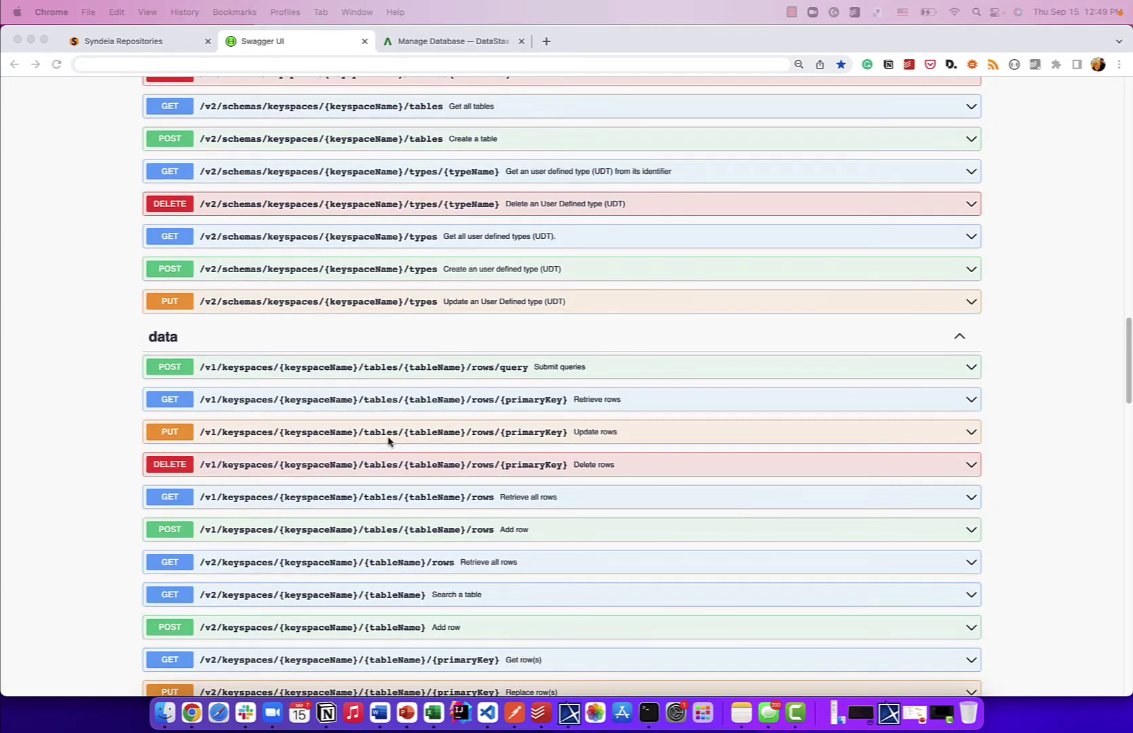
scroll(383, 434, up, 20)
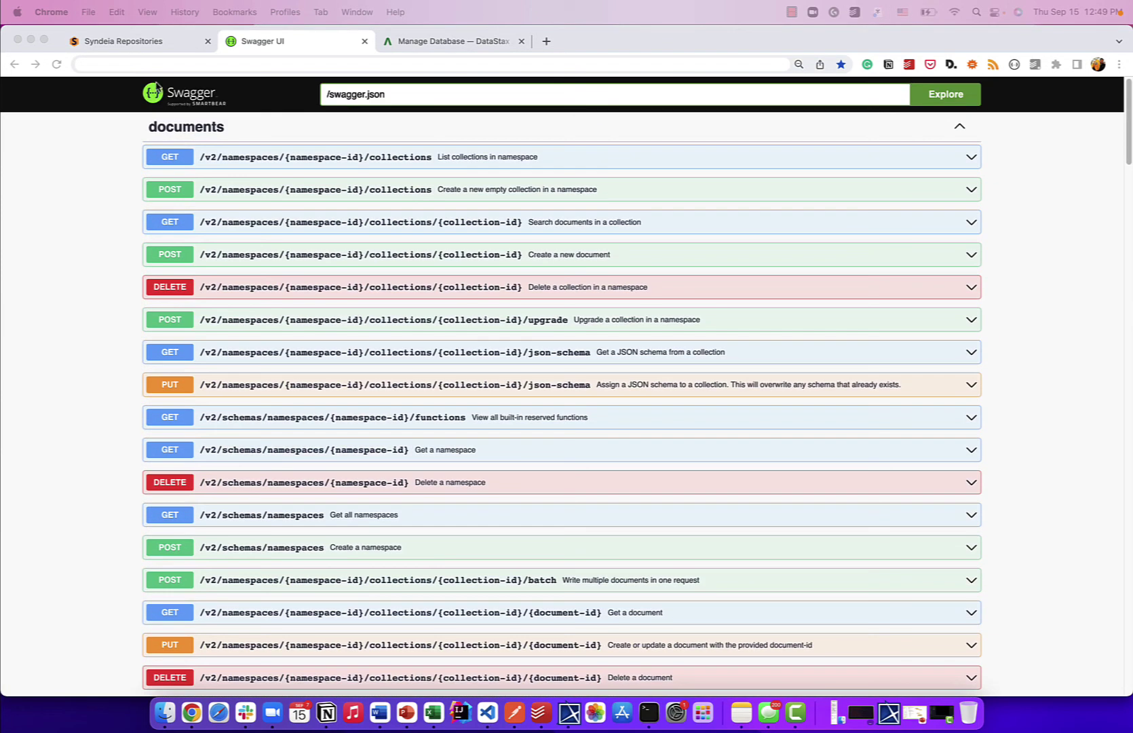
click(151, 42)
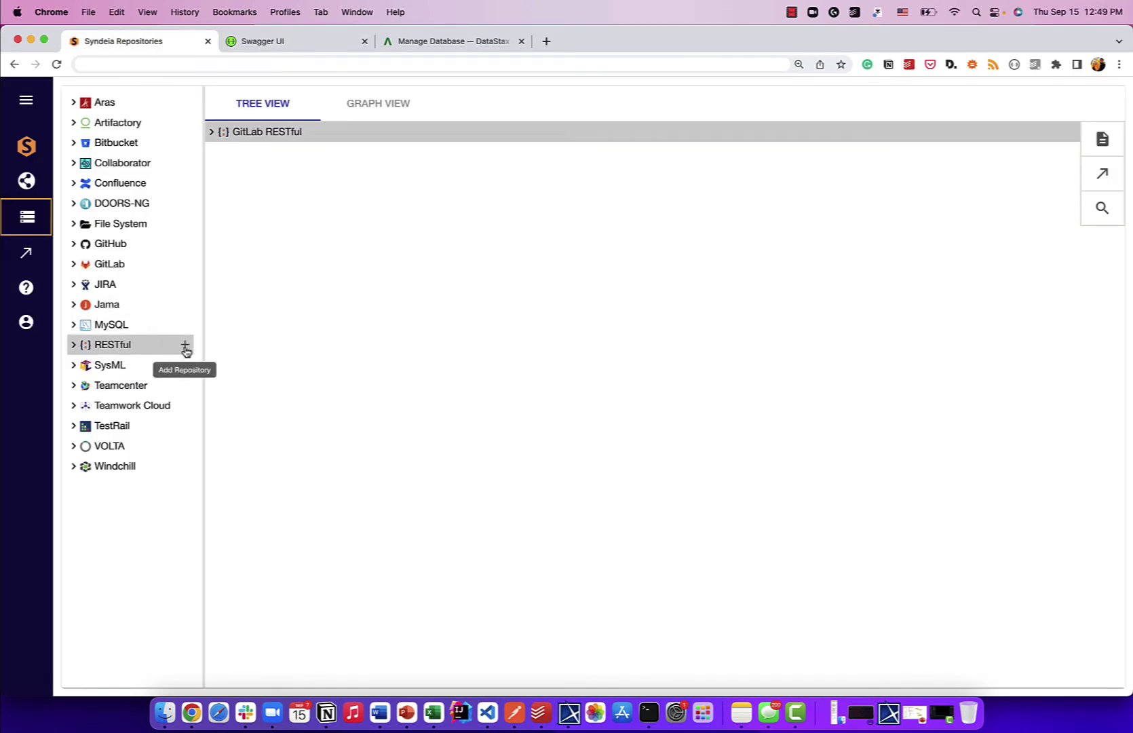
- Start a new RESTful repository and paste the Astra REST API base URL
click(184, 348)
click(416, 339)
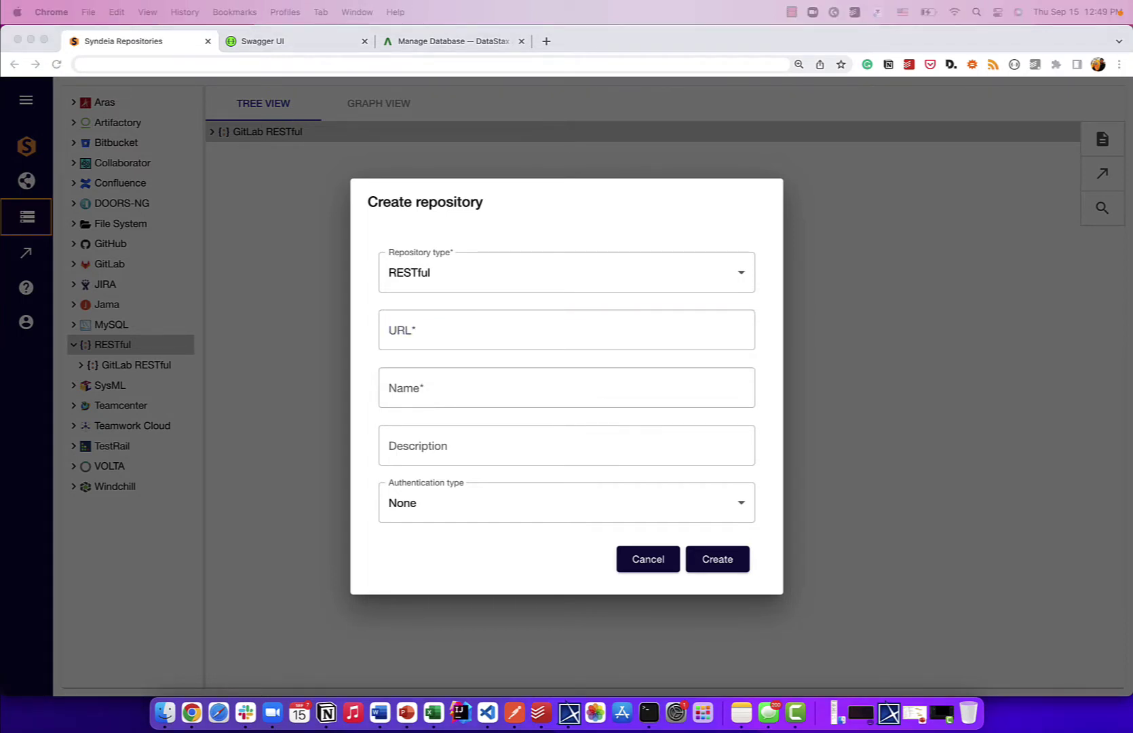
click(420, 326)
key(super+v)
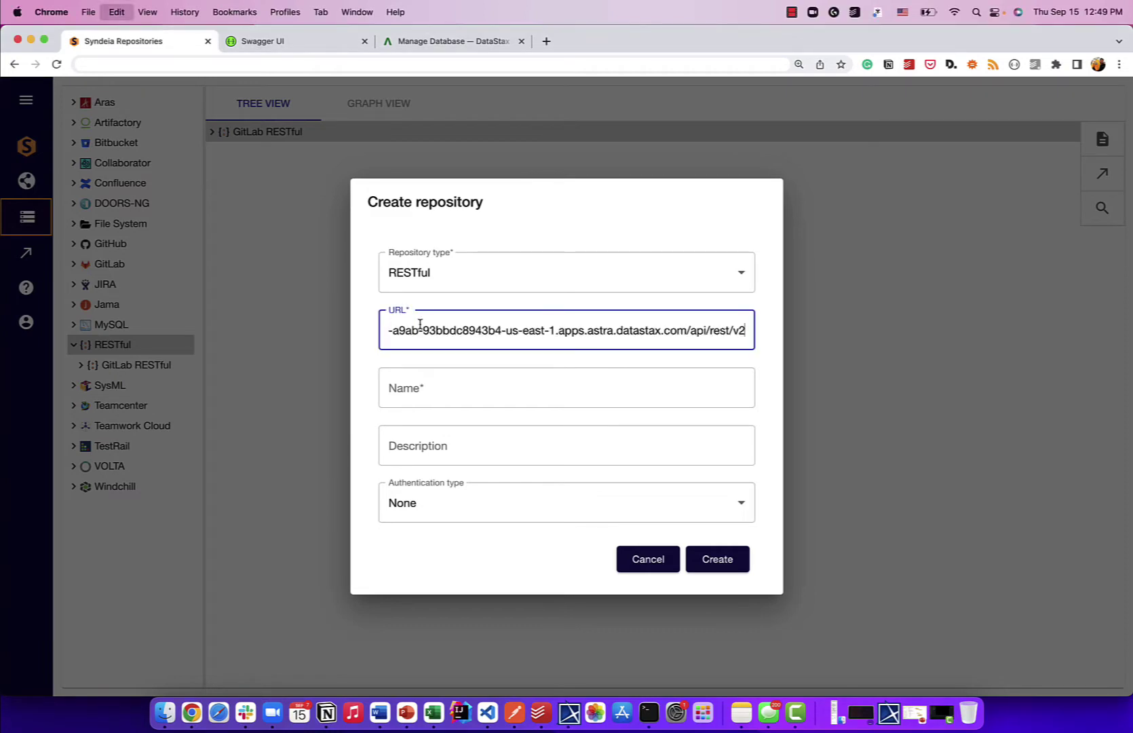
- Name it 'AstraDB RESTful' with description 'AstraDB as a RESTful repository'
click(434, 390)
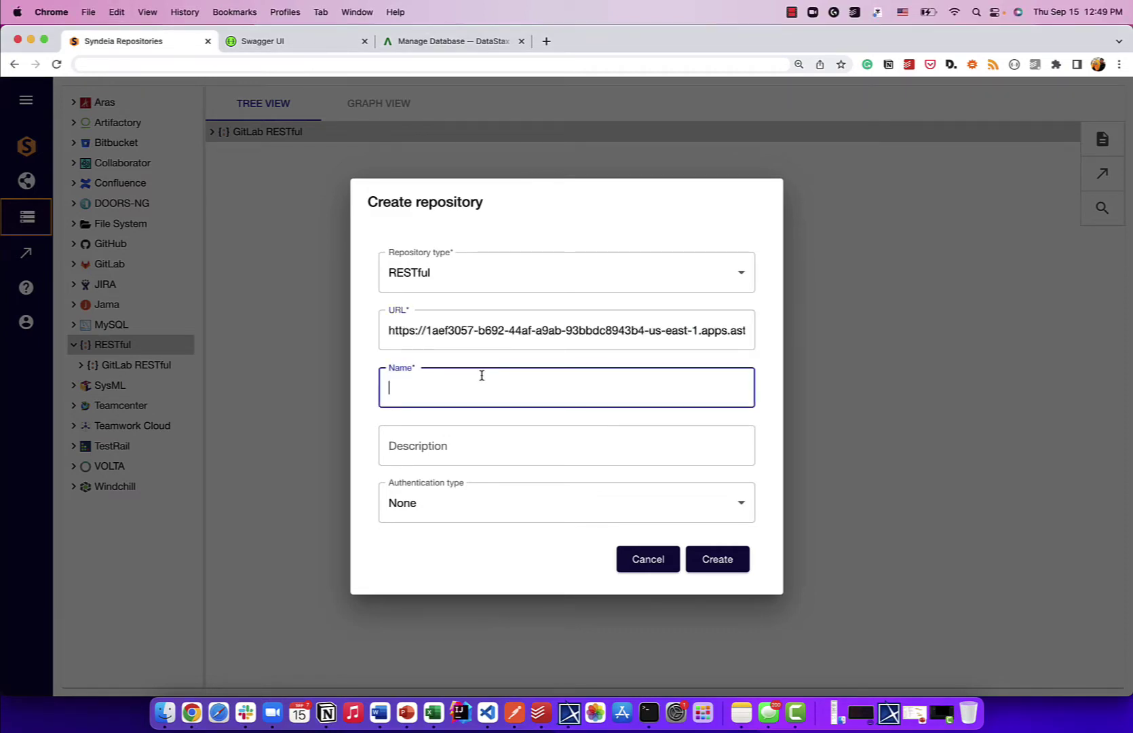
text(AstraDB RESTful)
key(Tab)
text(Astra)
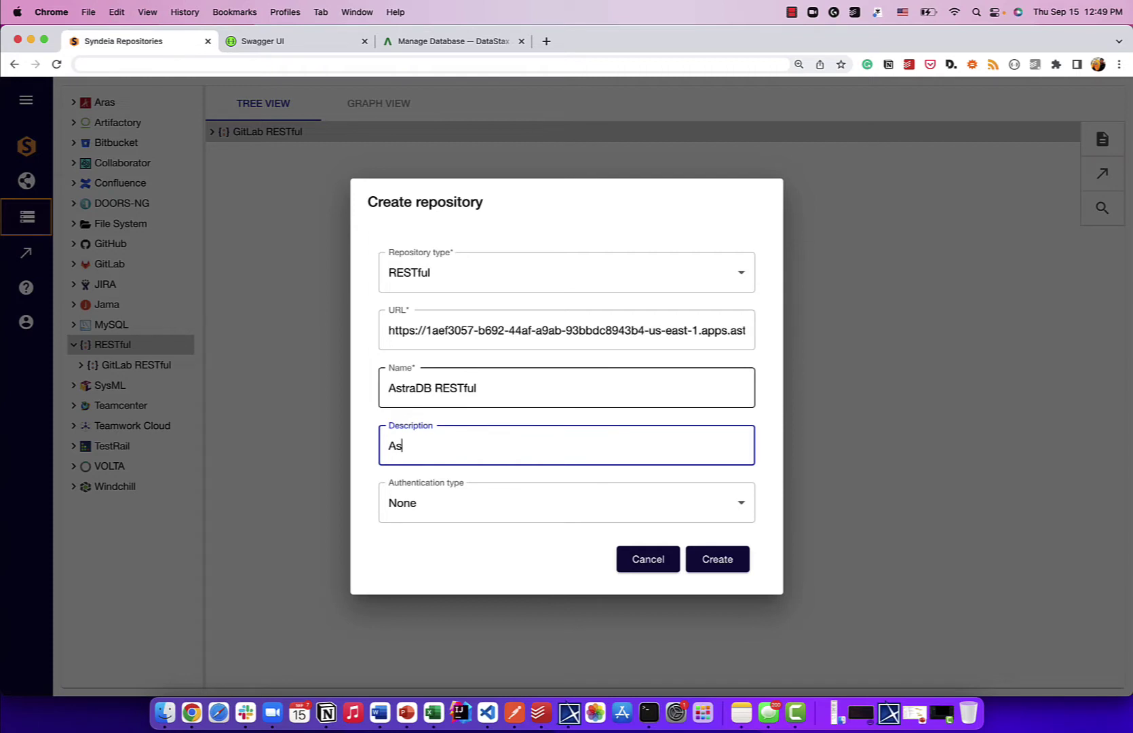
text(DB as a RESTfl)
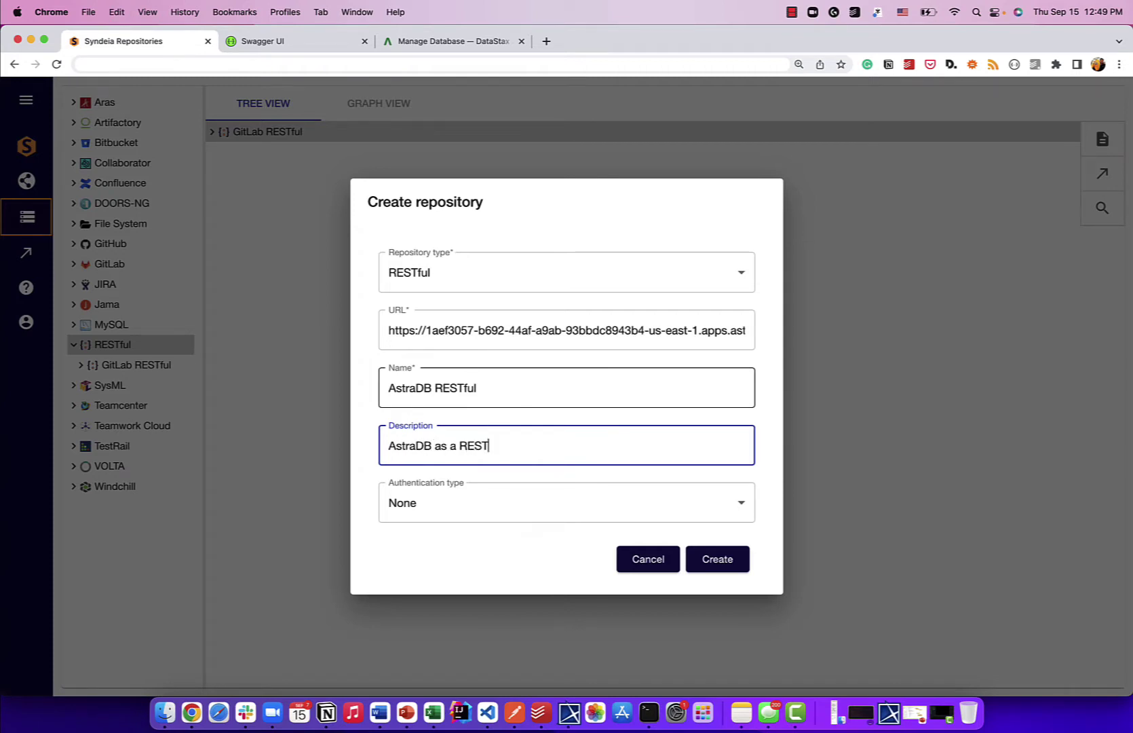
key(BackSpace)
key(BackSpace)
text(ful repository)
key(Tab)
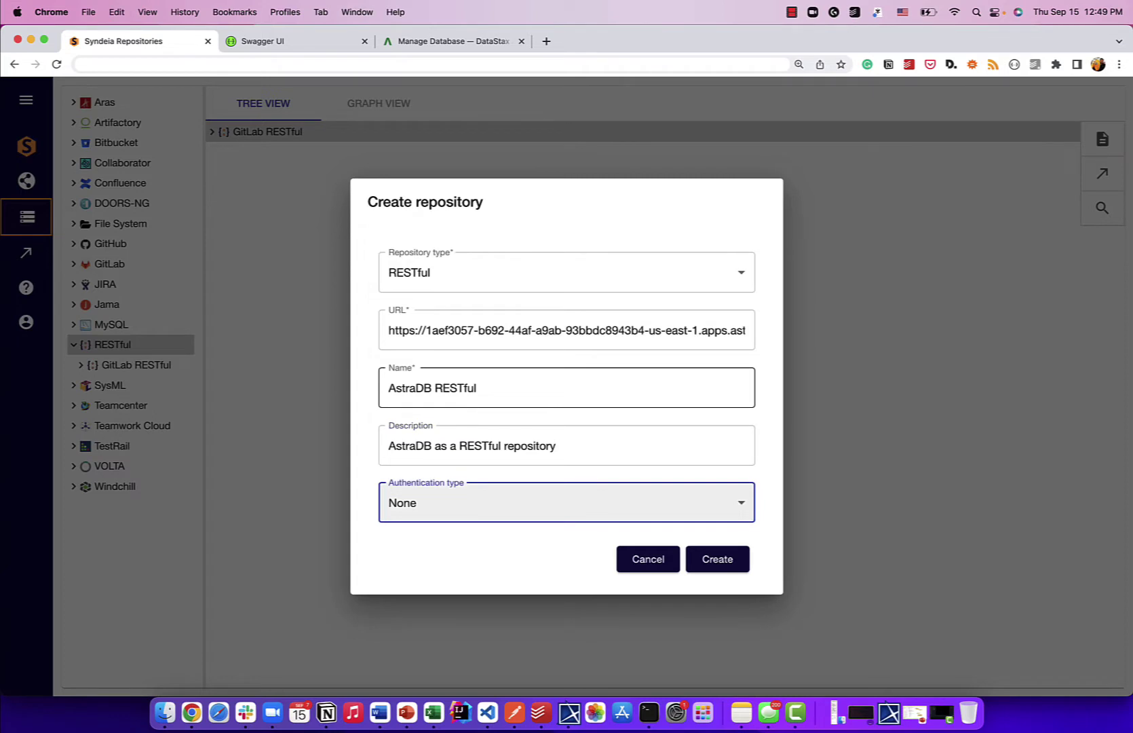
- Use API key authentication with header x-cassandra-token and the application token, then create the repository
click(556, 500)
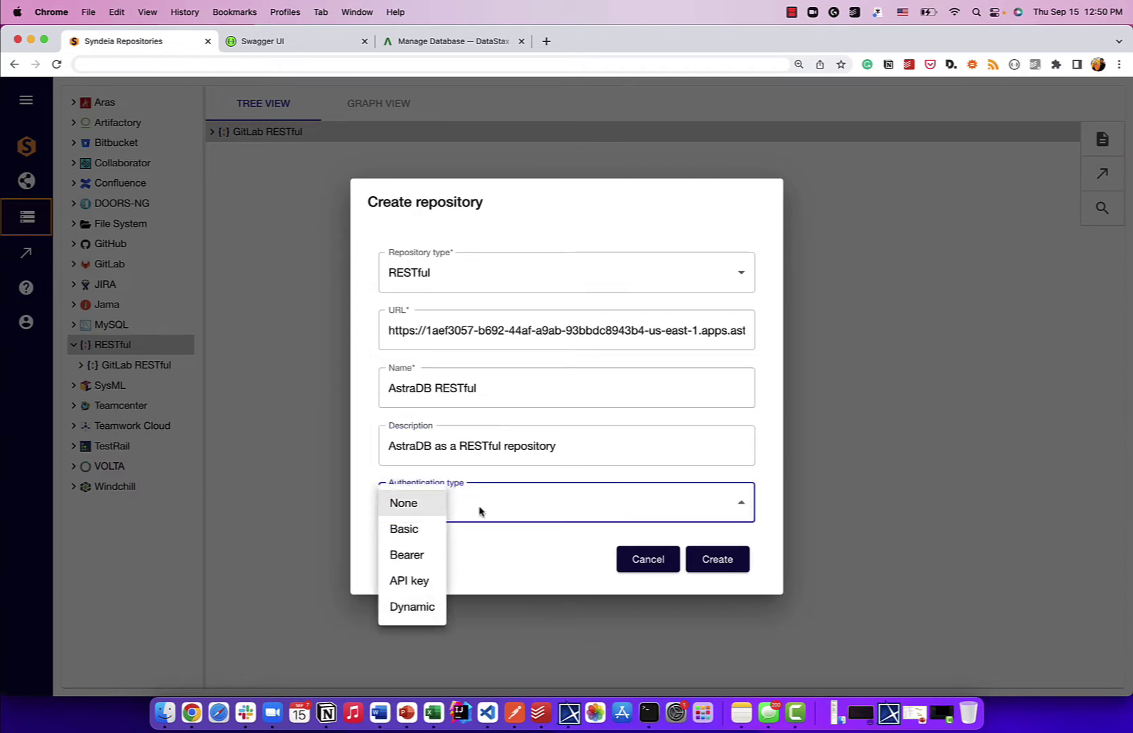
click(422, 581)
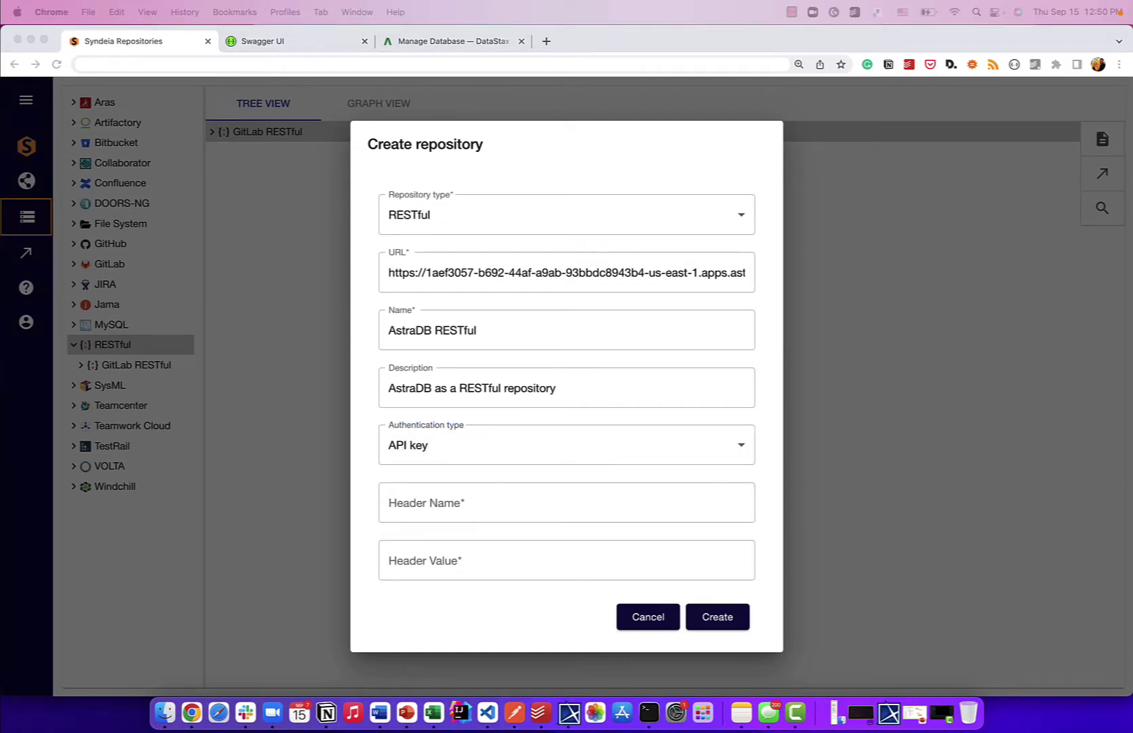
click(421, 514)
key(super+v)
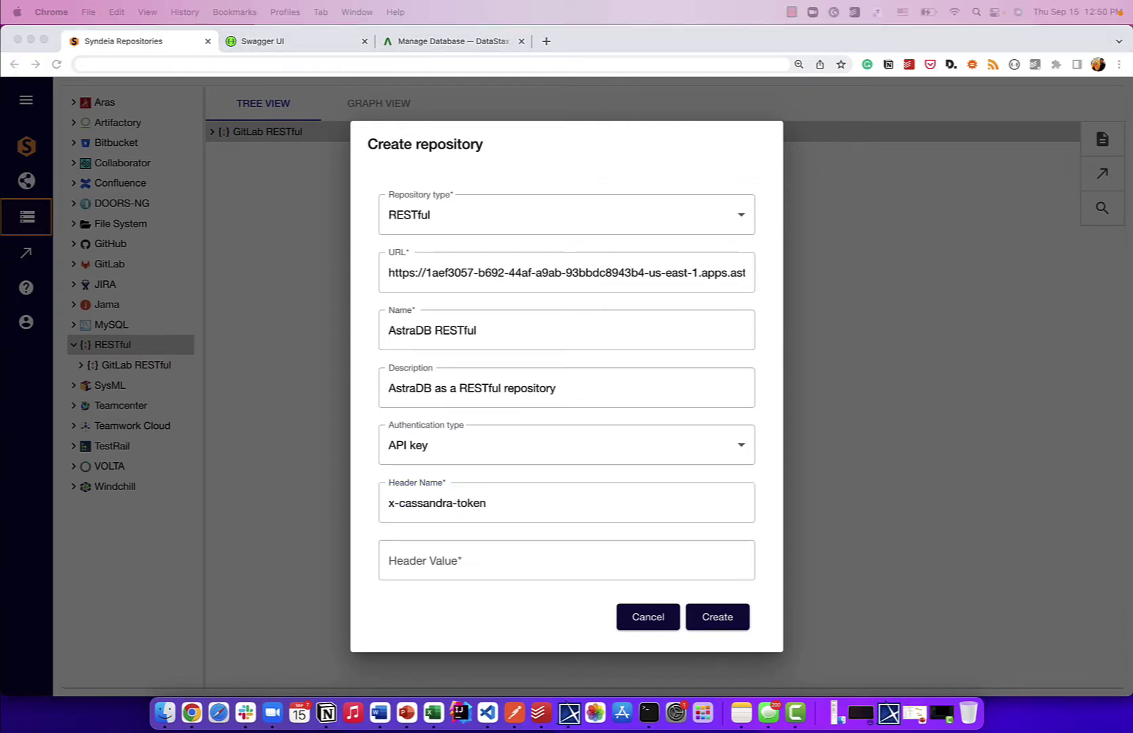
click(494, 559)
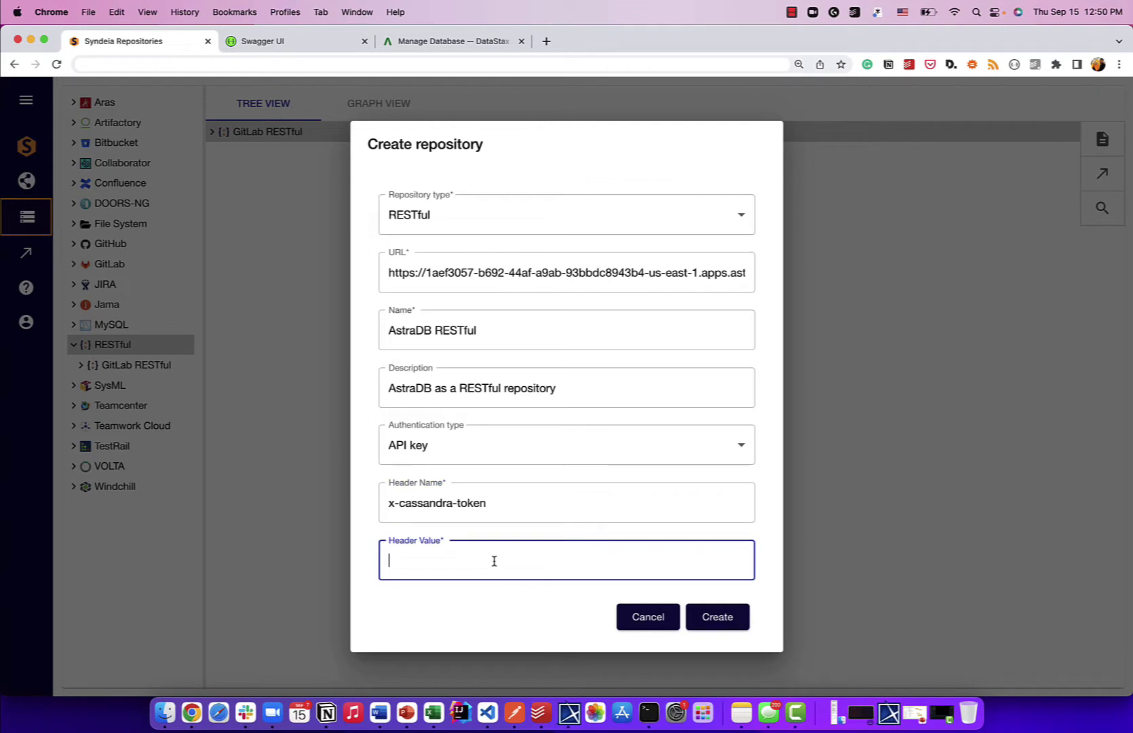
key(super+v)
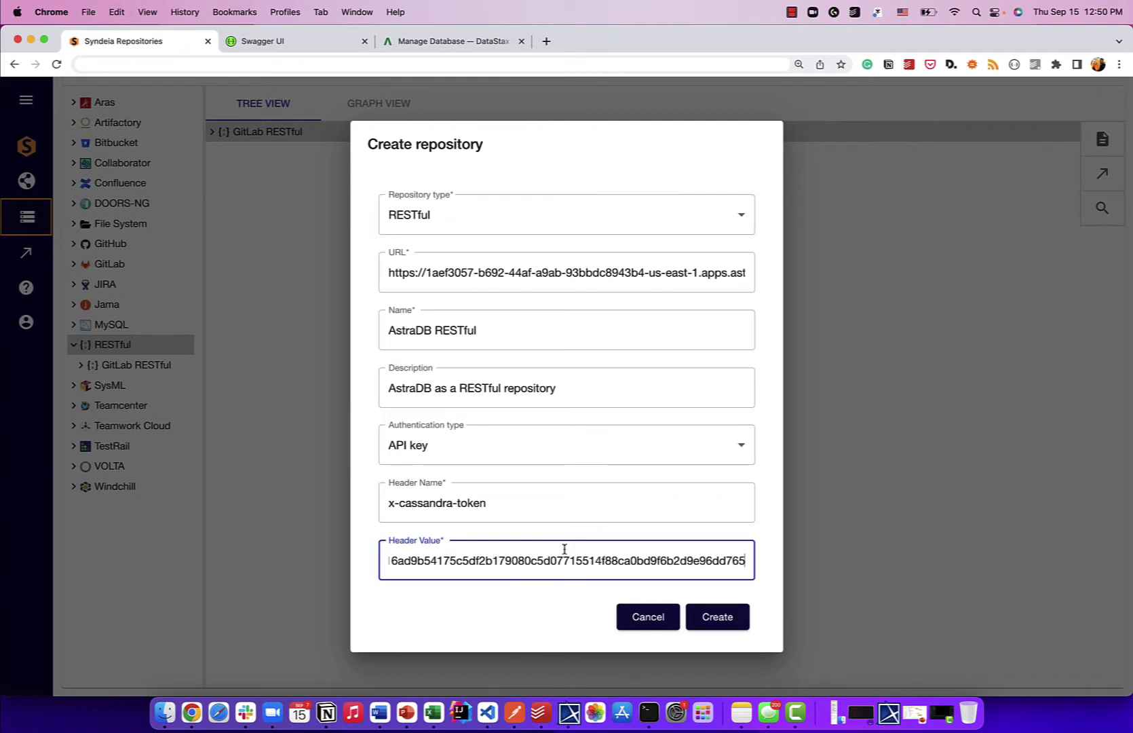
click(709, 616)
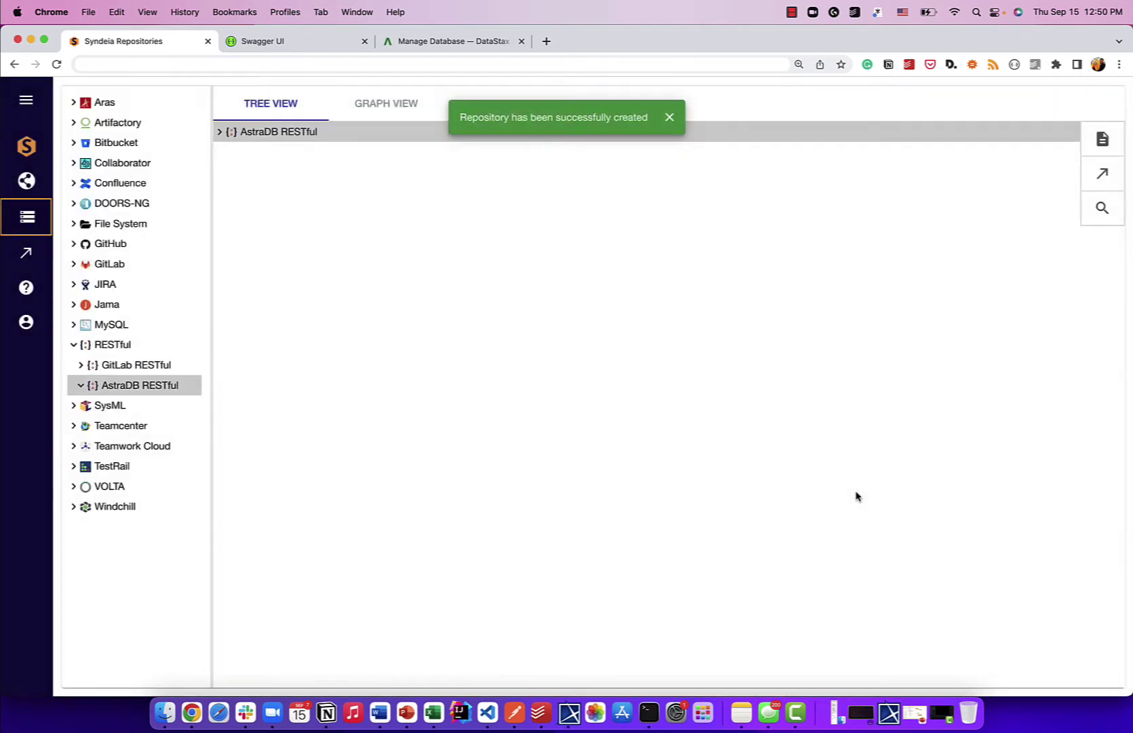
- Expand AstraDB RESTful in Tree View and open its Manage RESTful Collections & Requests Requests tab
click(670, 117)
click(220, 132)
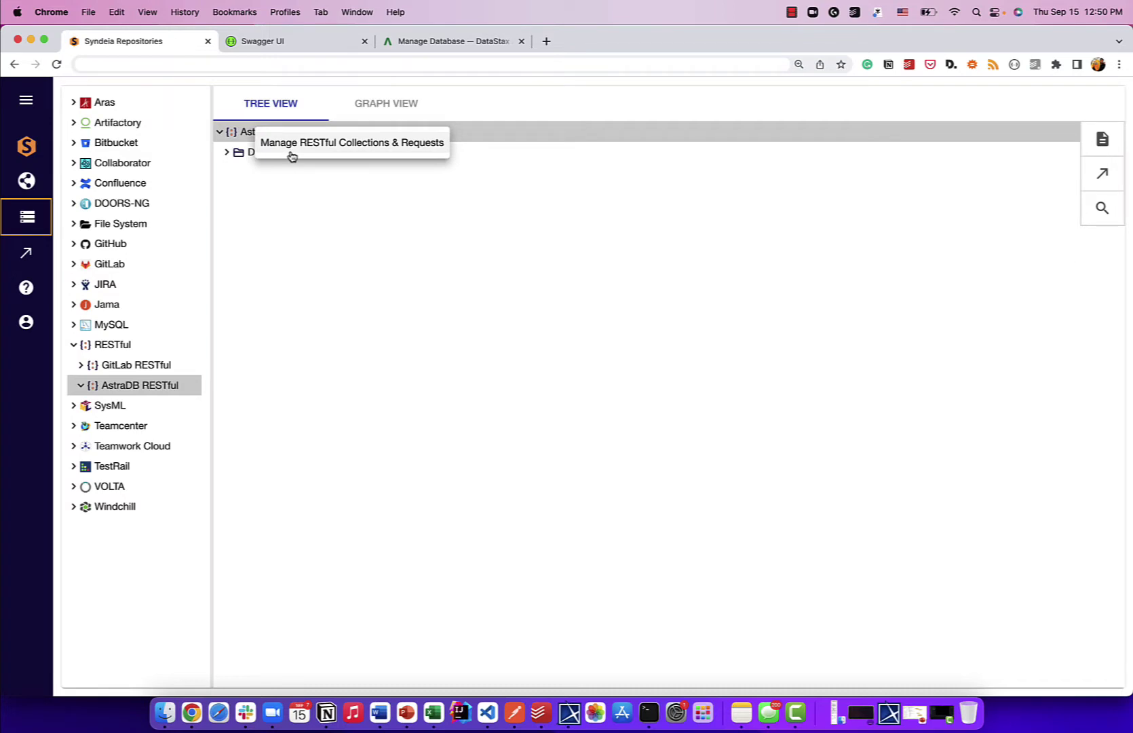
click(292, 156)
click(397, 128)
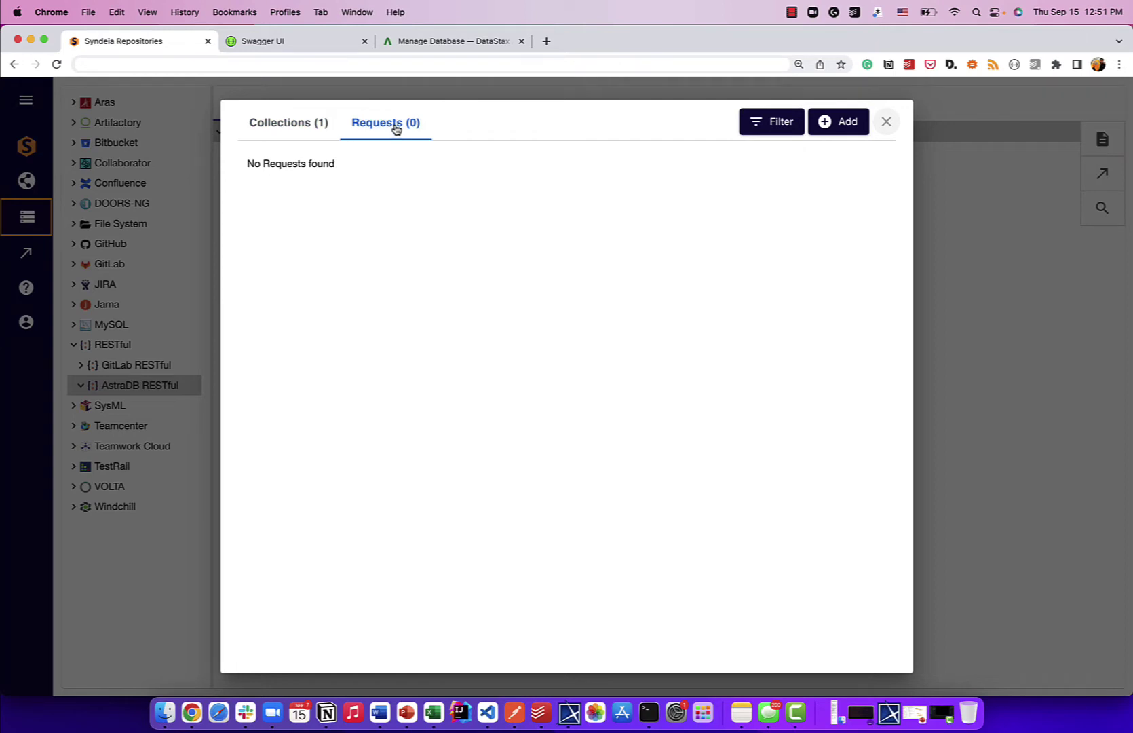
- Add a request named 'Get all keyspaces' described as 'Request to get all keyspaces'
click(828, 122)
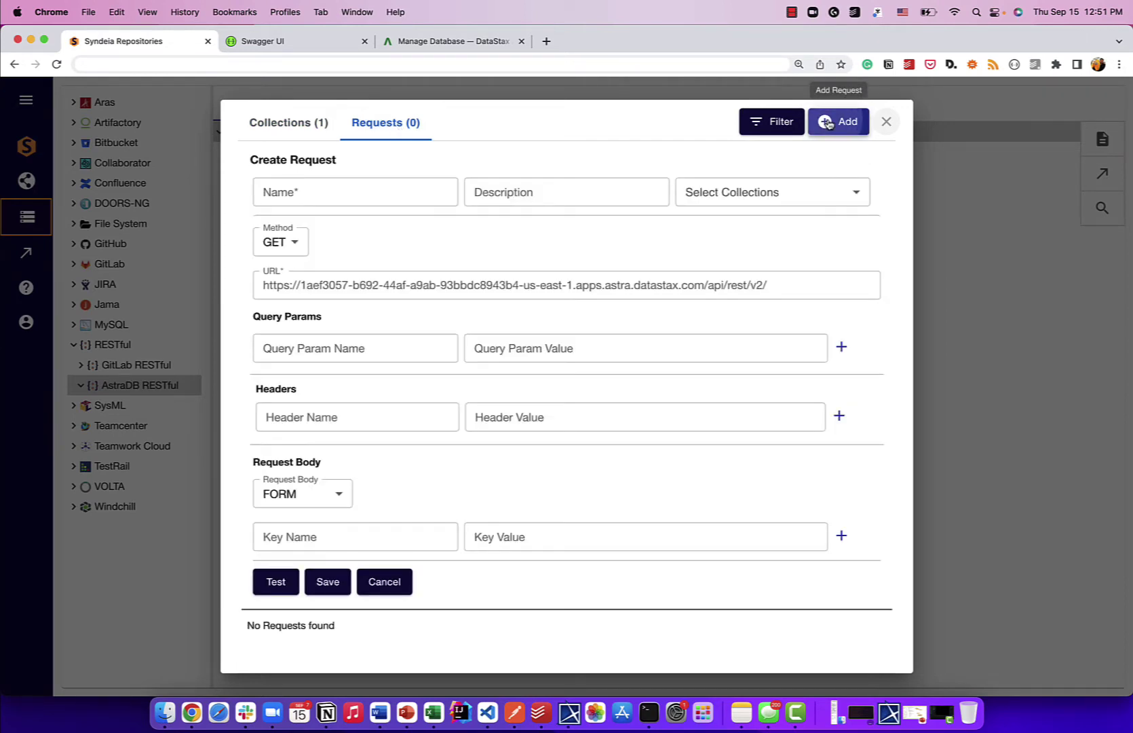
click(298, 198)
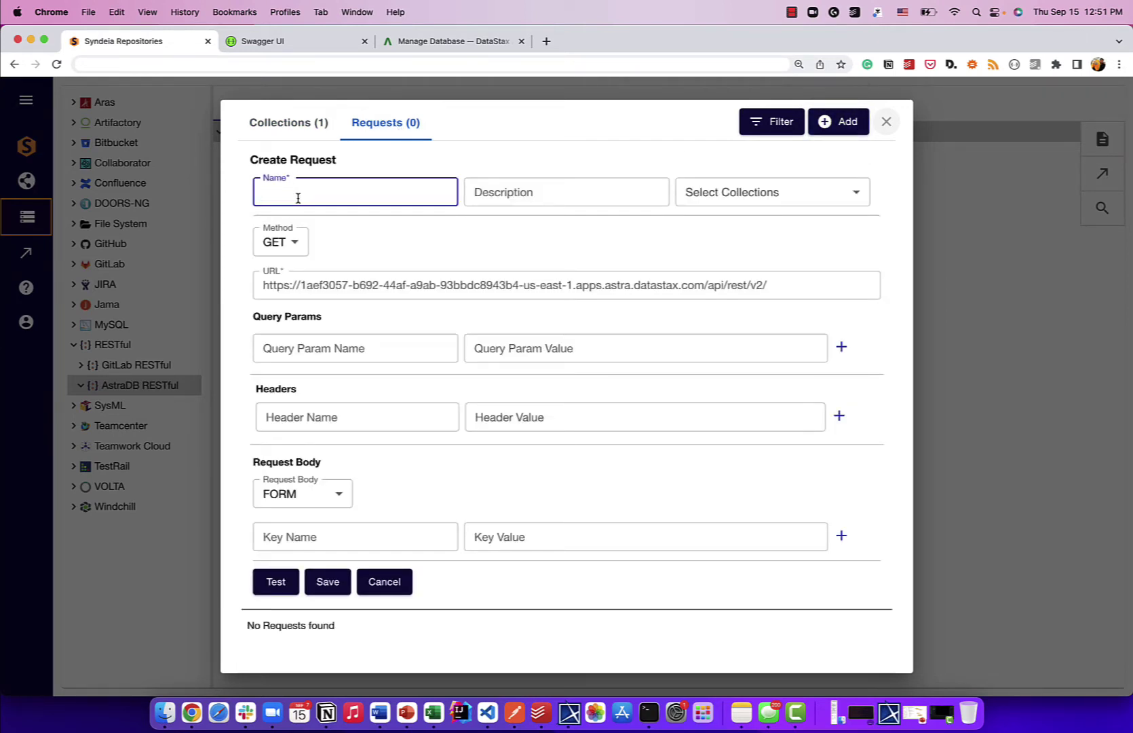
text(Get all keu)
key(BackSpace)
text(yspaces)
key(Tab)
text(R)
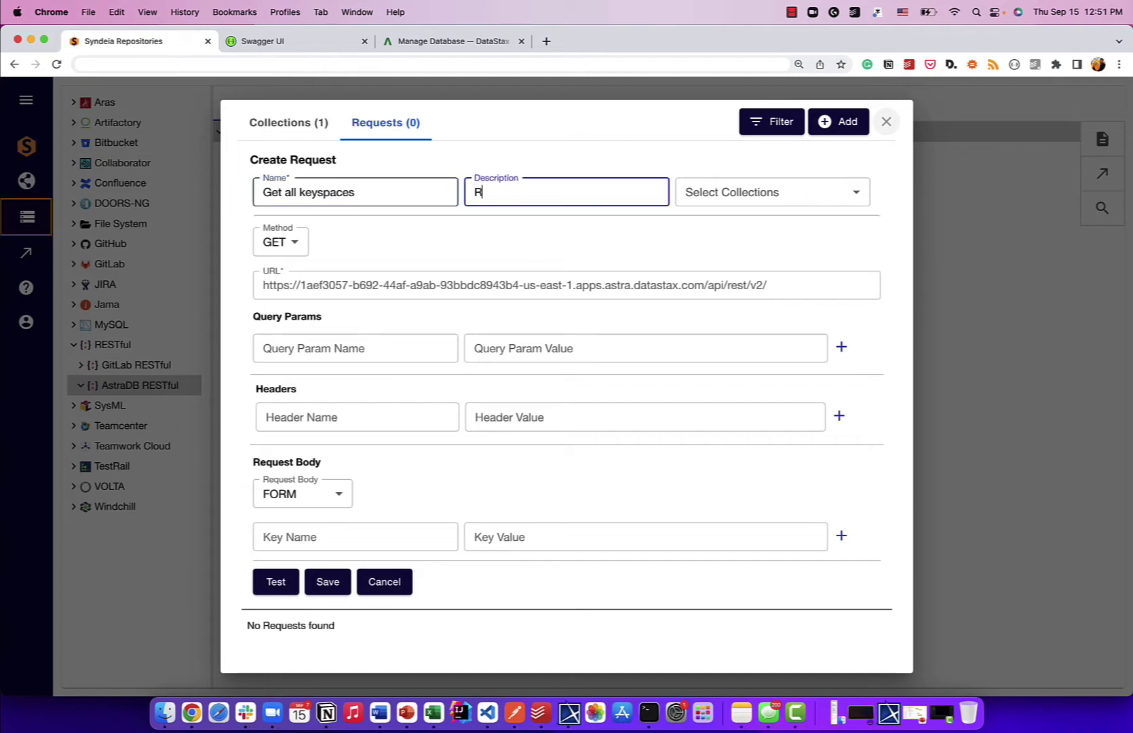
text(equest to get all keyspaces)
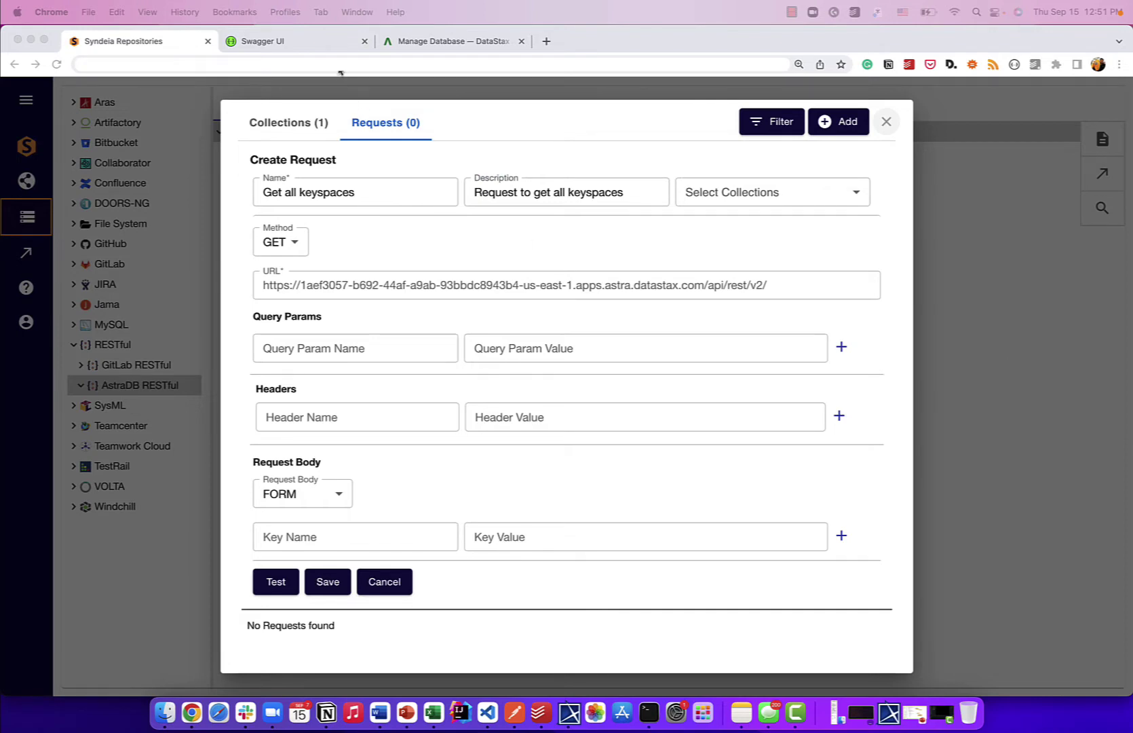
click(320, 44)
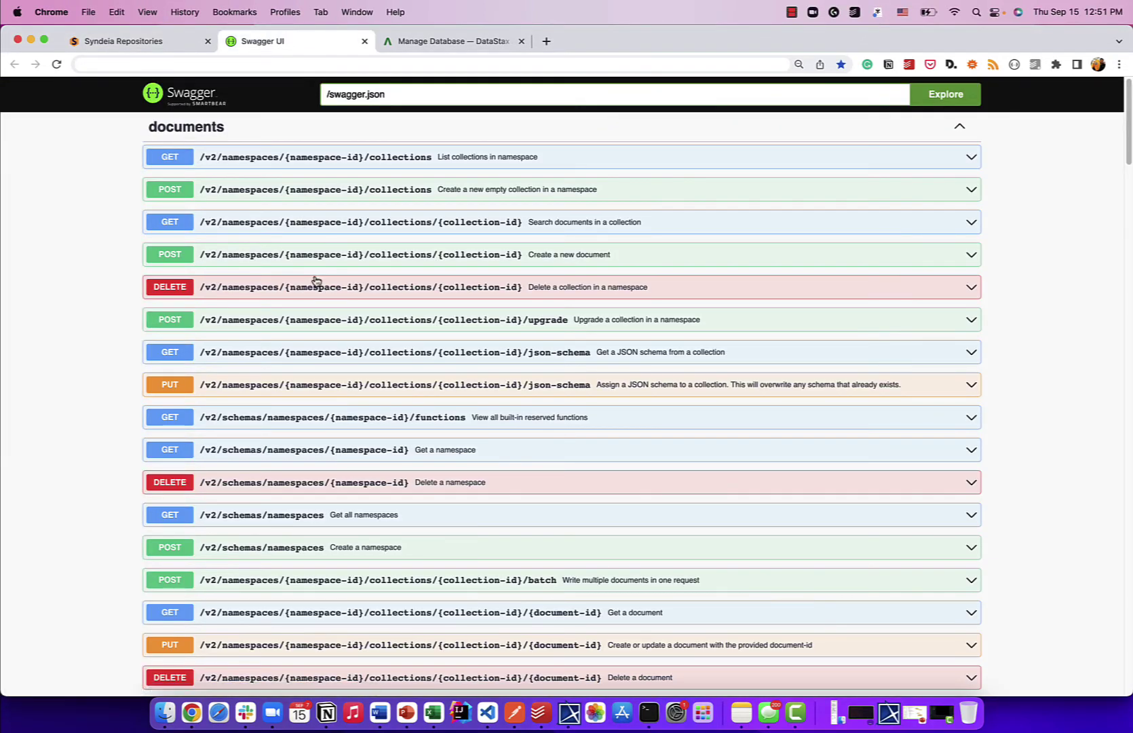
scroll(314, 279, down, 7)
scroll(314, 278, down, 3)
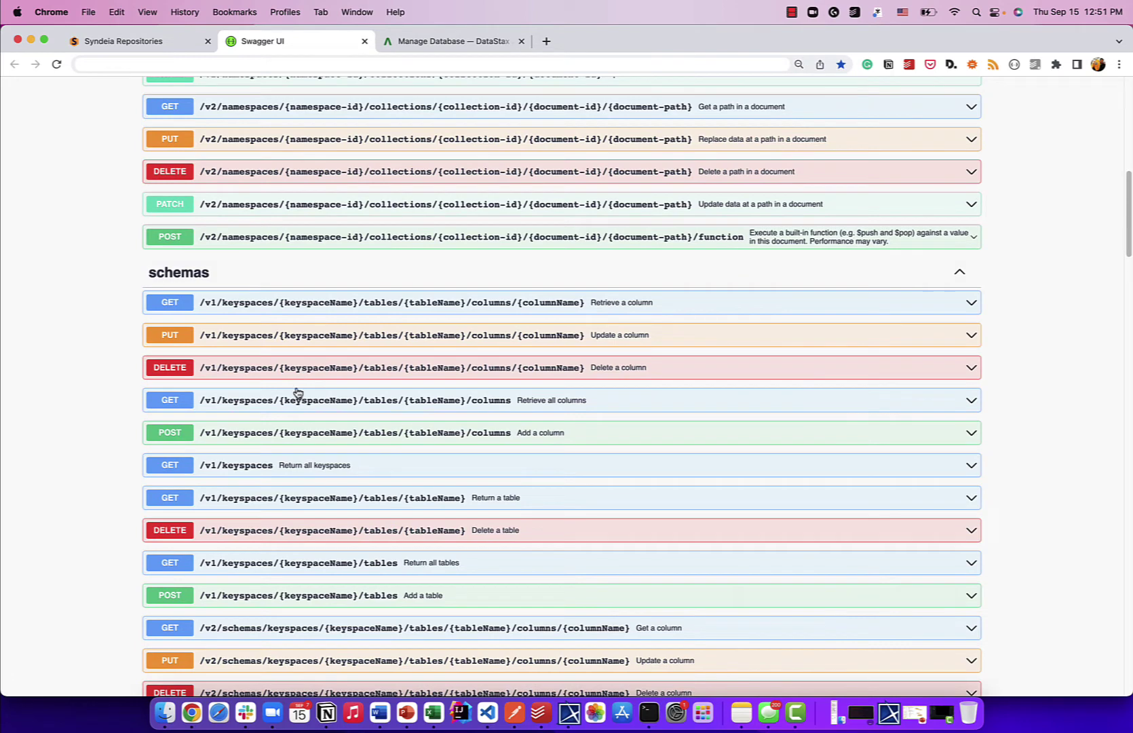
click(443, 41)
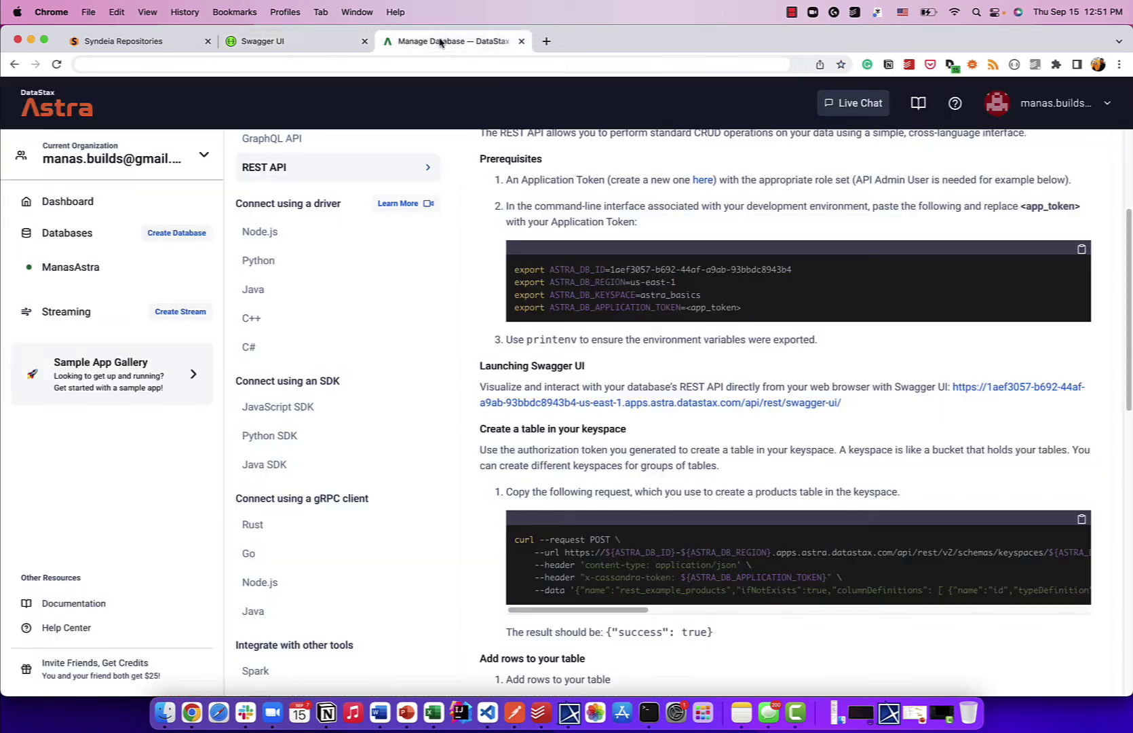
click(157, 41)
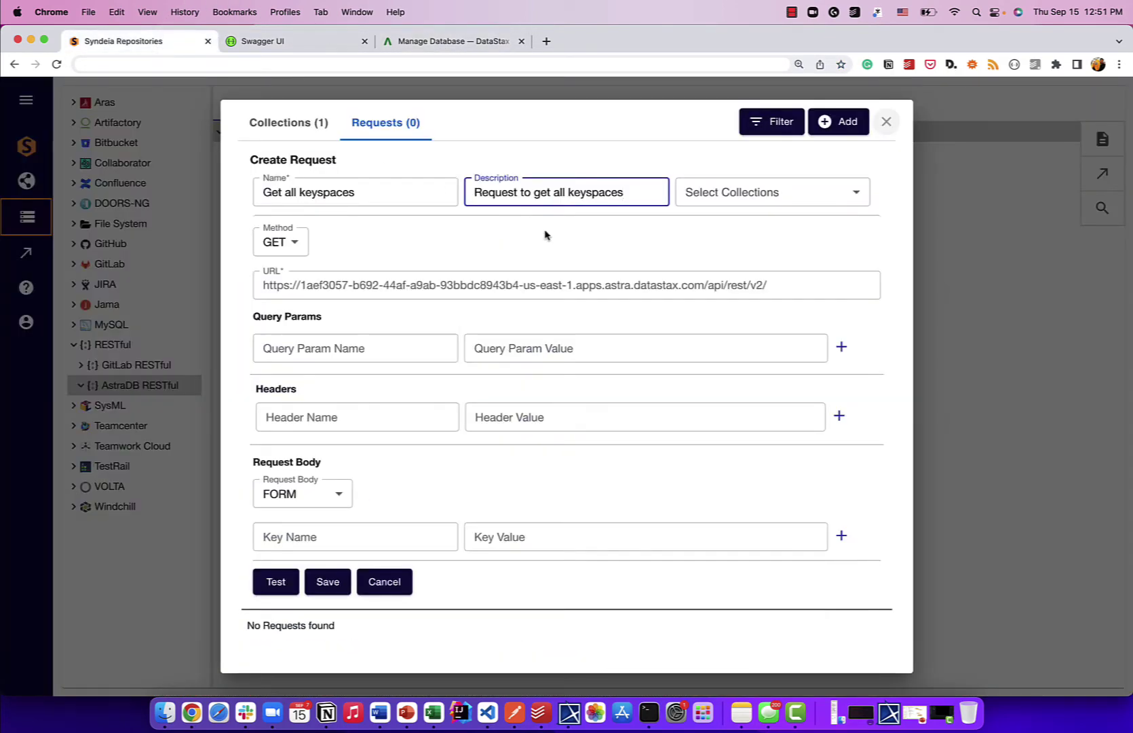
- Point the request URL at the schemas/keyspaces endpoint
click(779, 285)
text(schemas/keyspaces)
text(s)
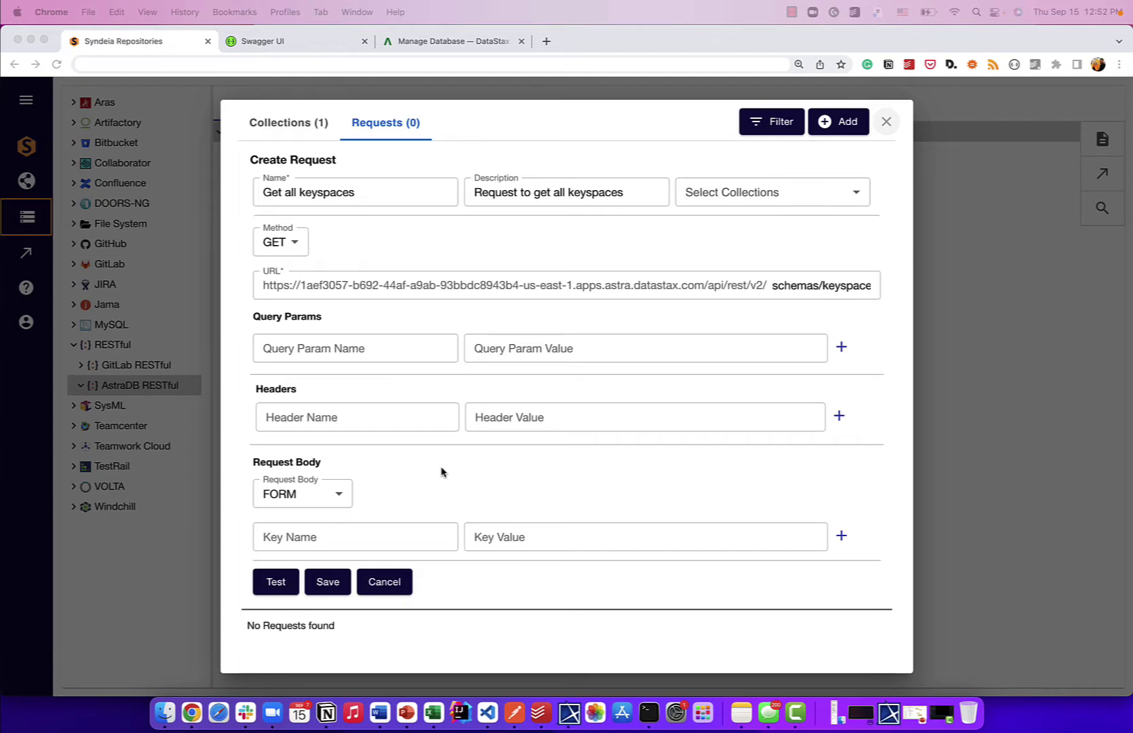
- Enter header name x-cassandra-token with the temporary value 'Temp'
click(439, 417)
click(369, 422)
key(super+v)
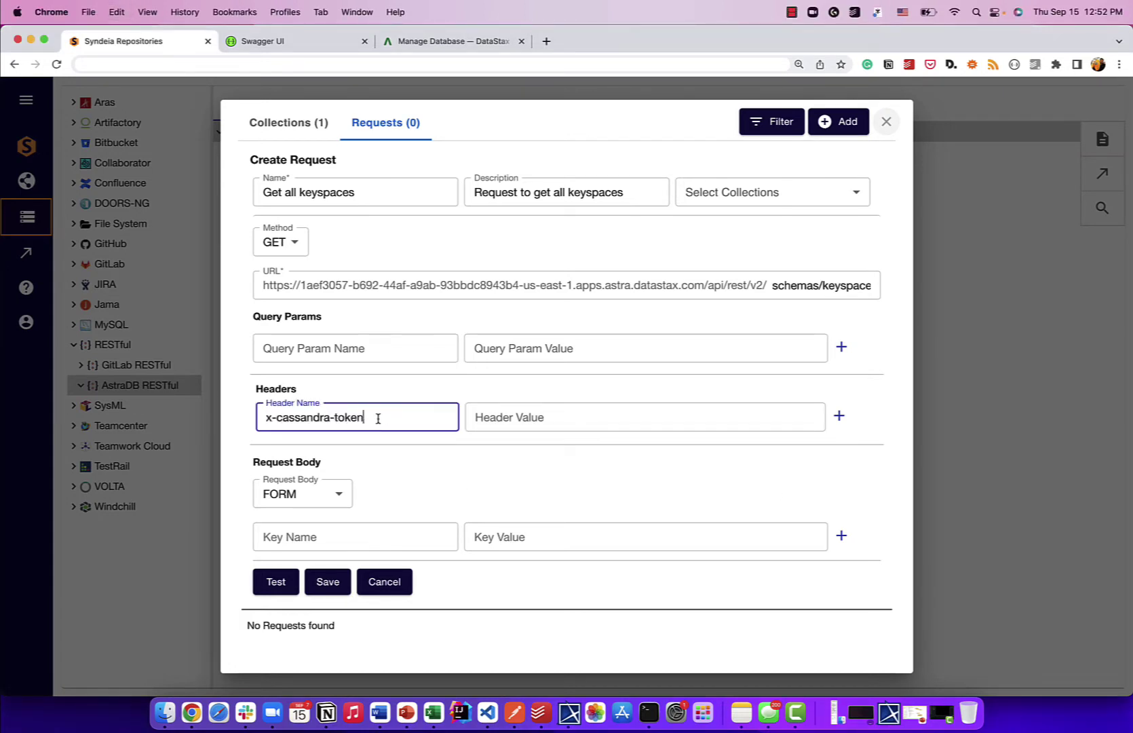
click(517, 421)
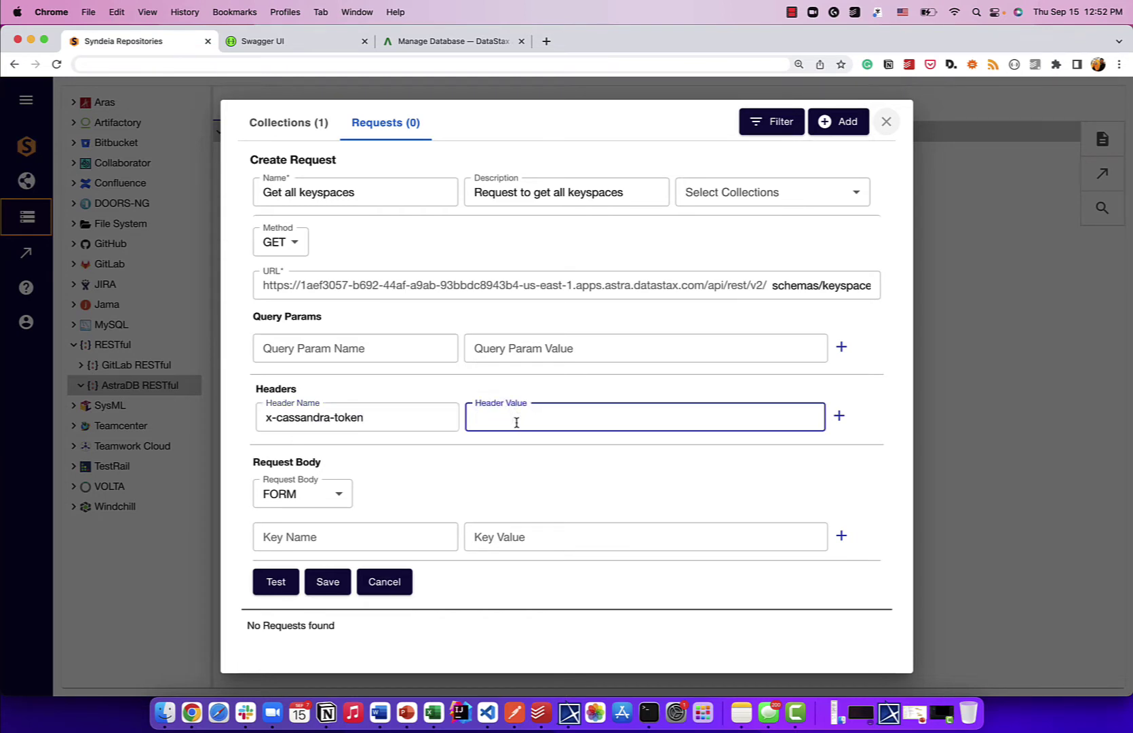
text(Temp)
- Add the token header, test for the keyspace JSON list, and save the Get all keyspaces request
click(844, 419)
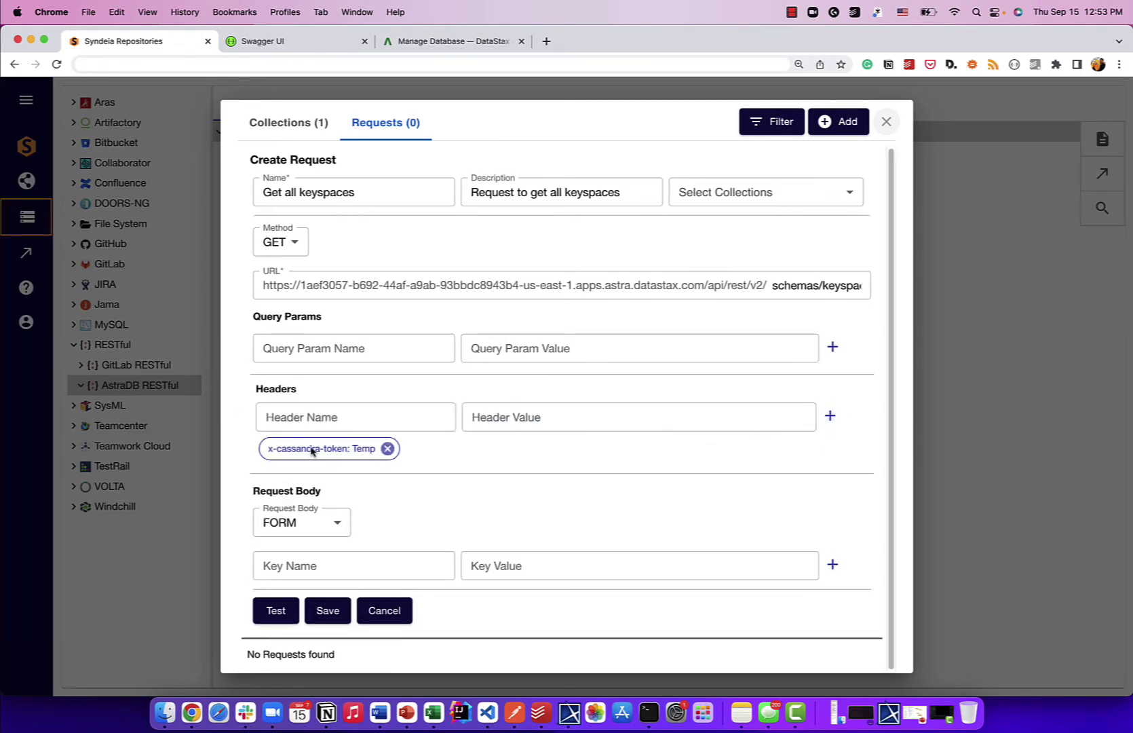
click(276, 610)
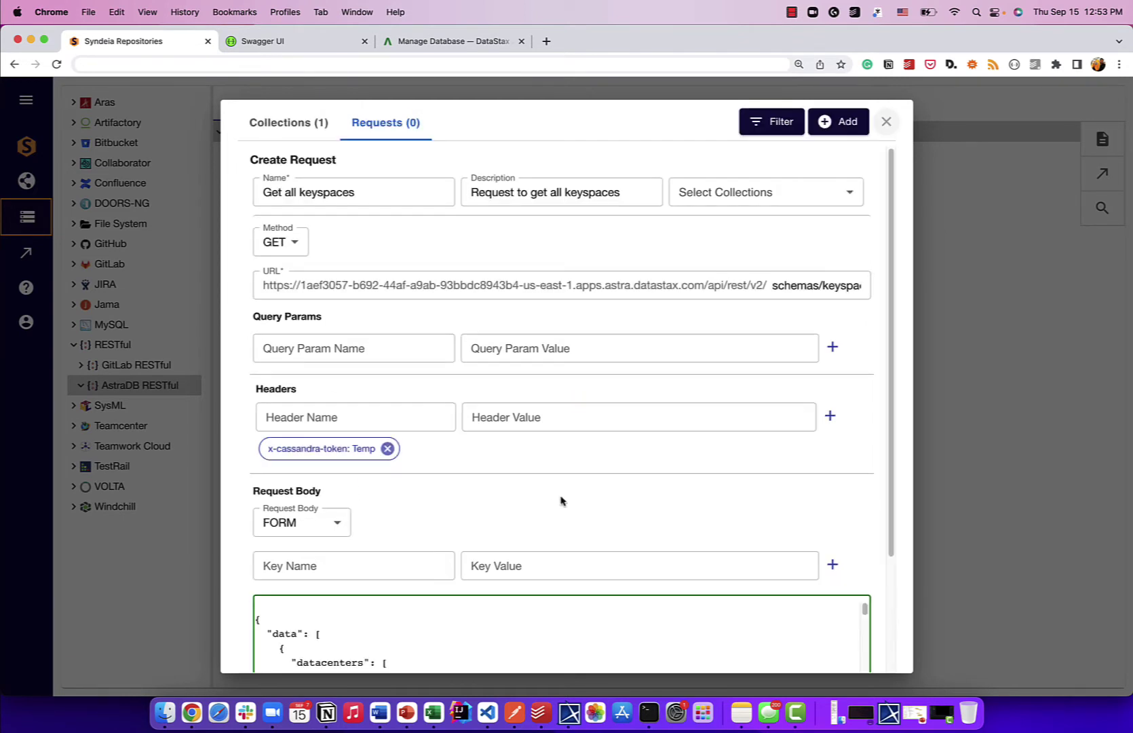
scroll(561, 500, down, 4)
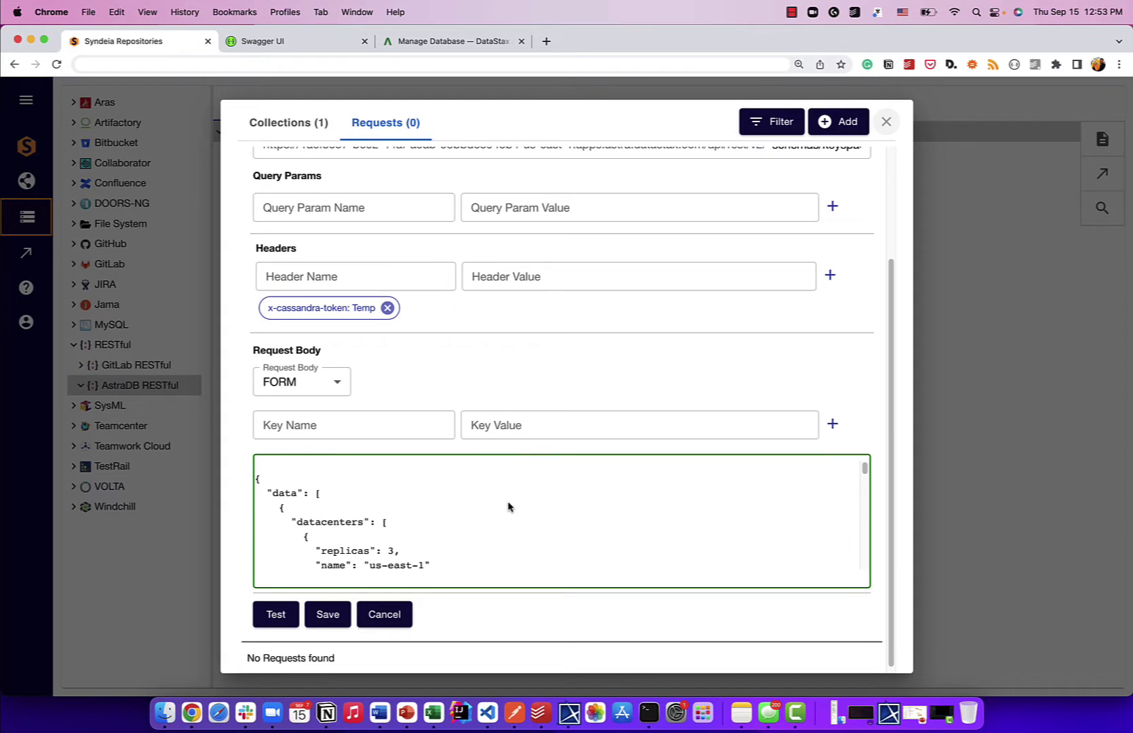
scroll(508, 506, down, 10)
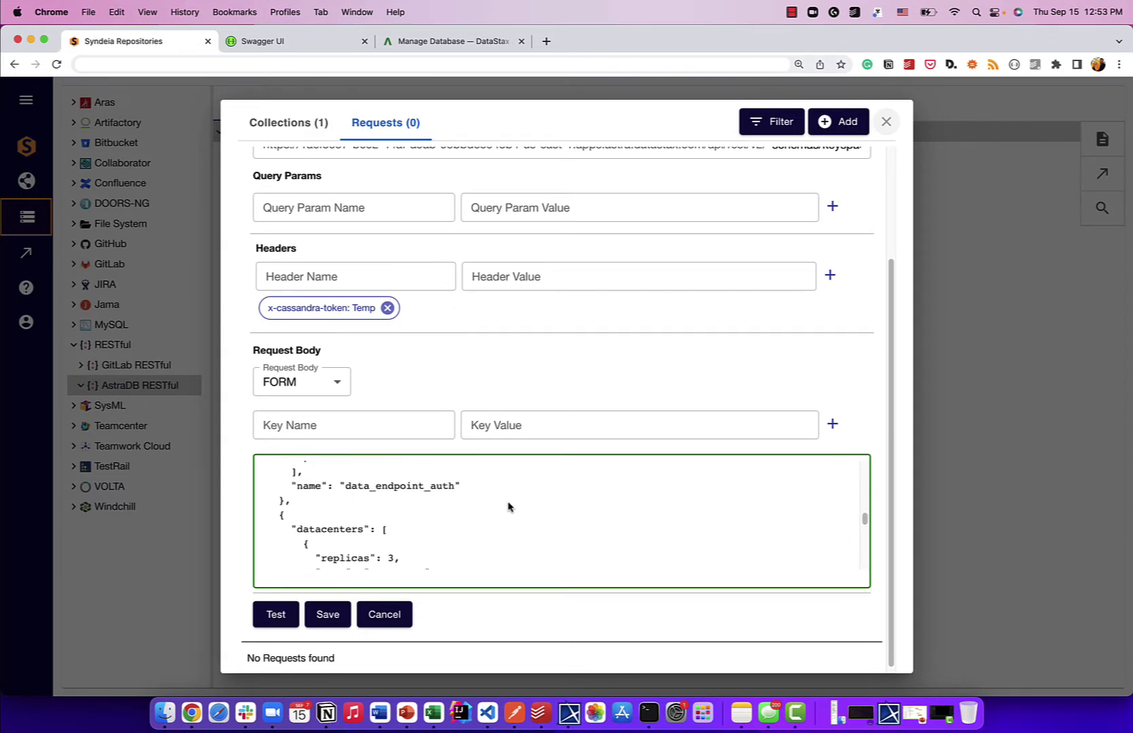
scroll(508, 506, down, 5)
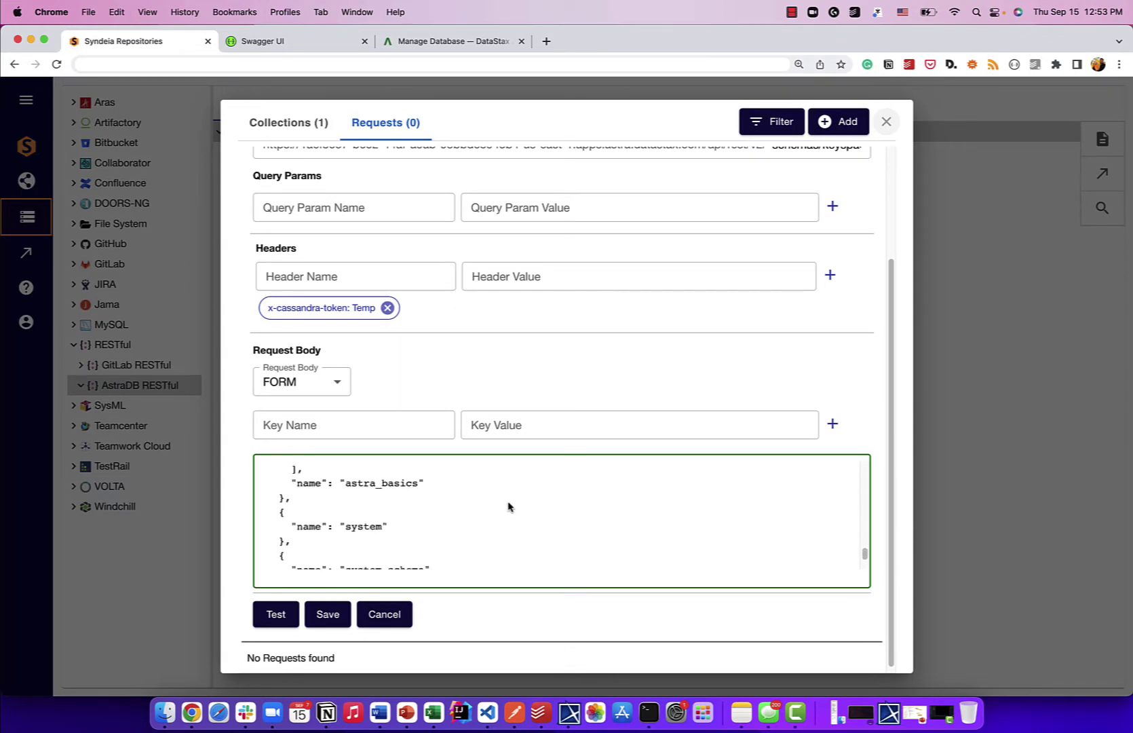
scroll(420, 439, up, 2)
scroll(410, 447, down, 2)
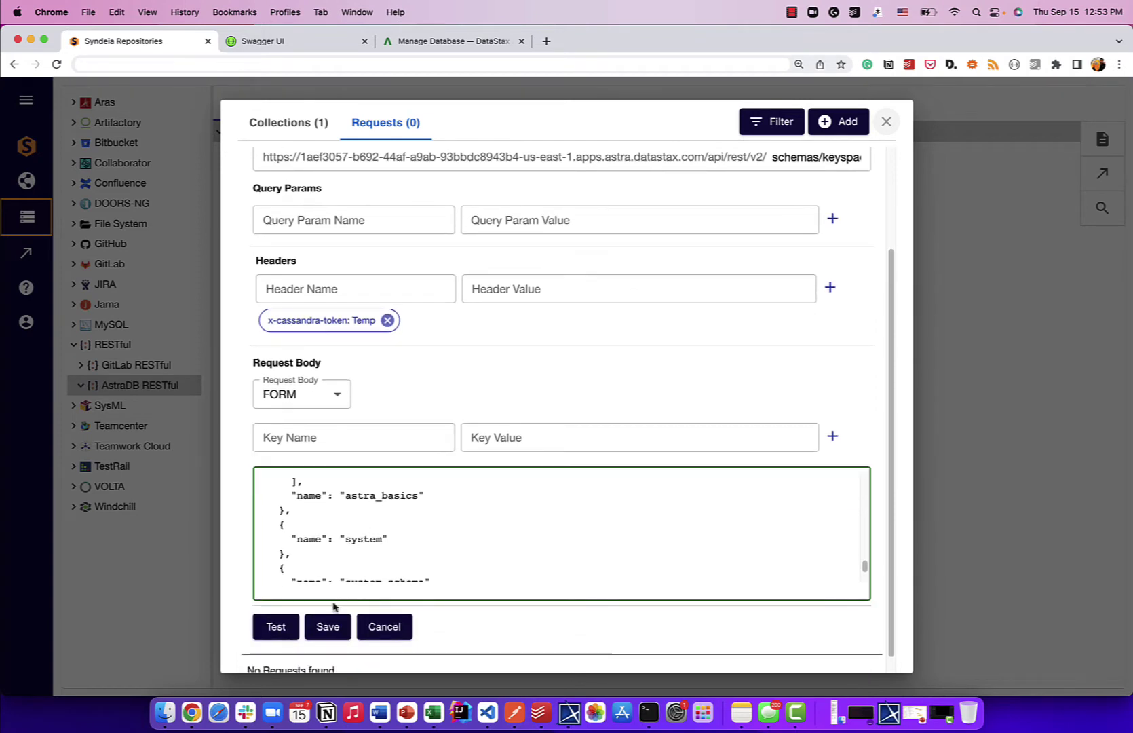
click(328, 628)
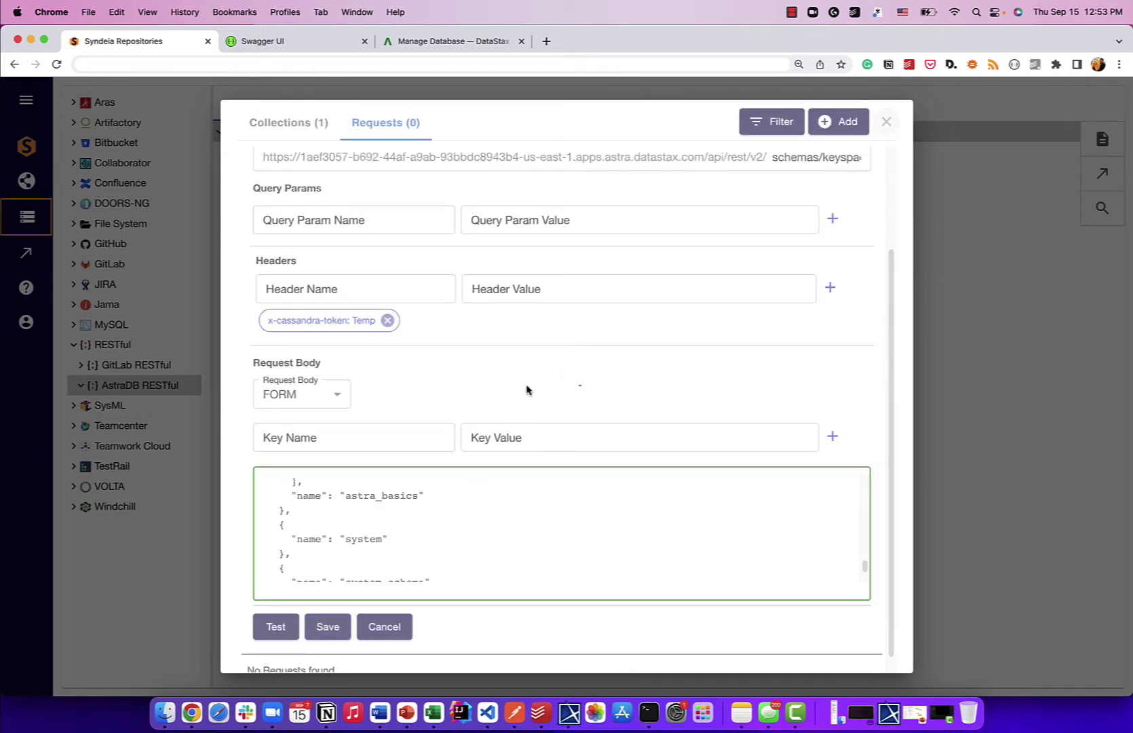
click(887, 122)
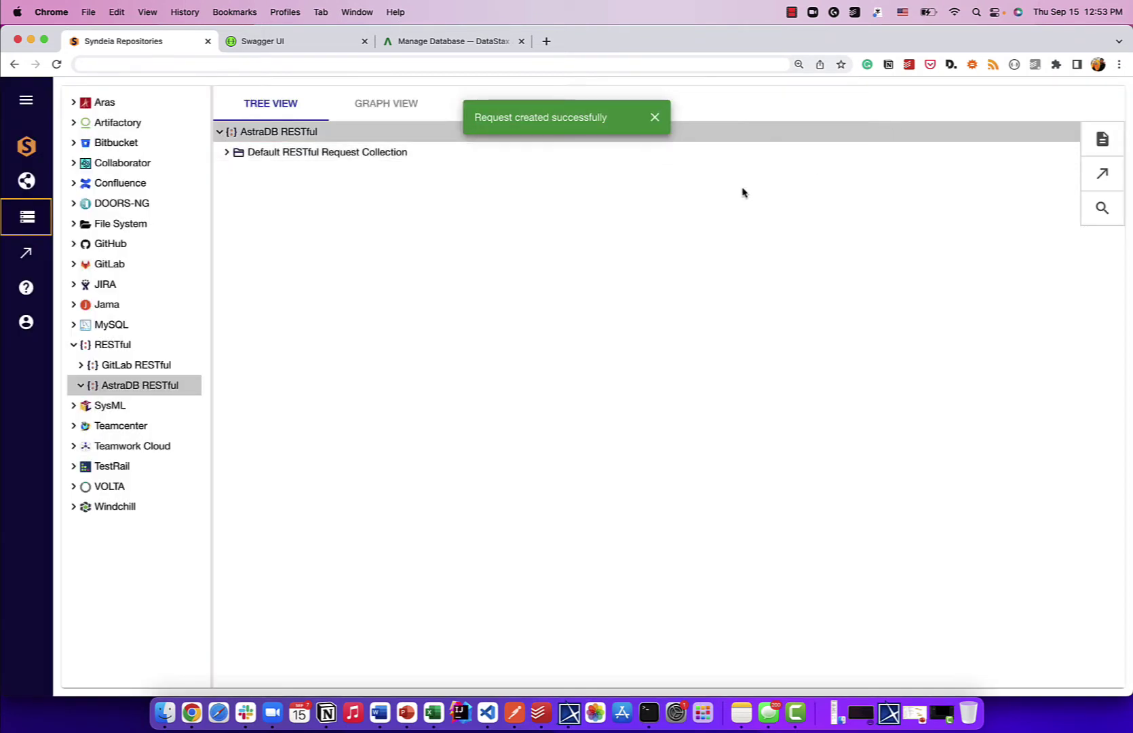
- Expand the Default collection, Get all keyspaces, its Response and the data (7) node
click(225, 154)
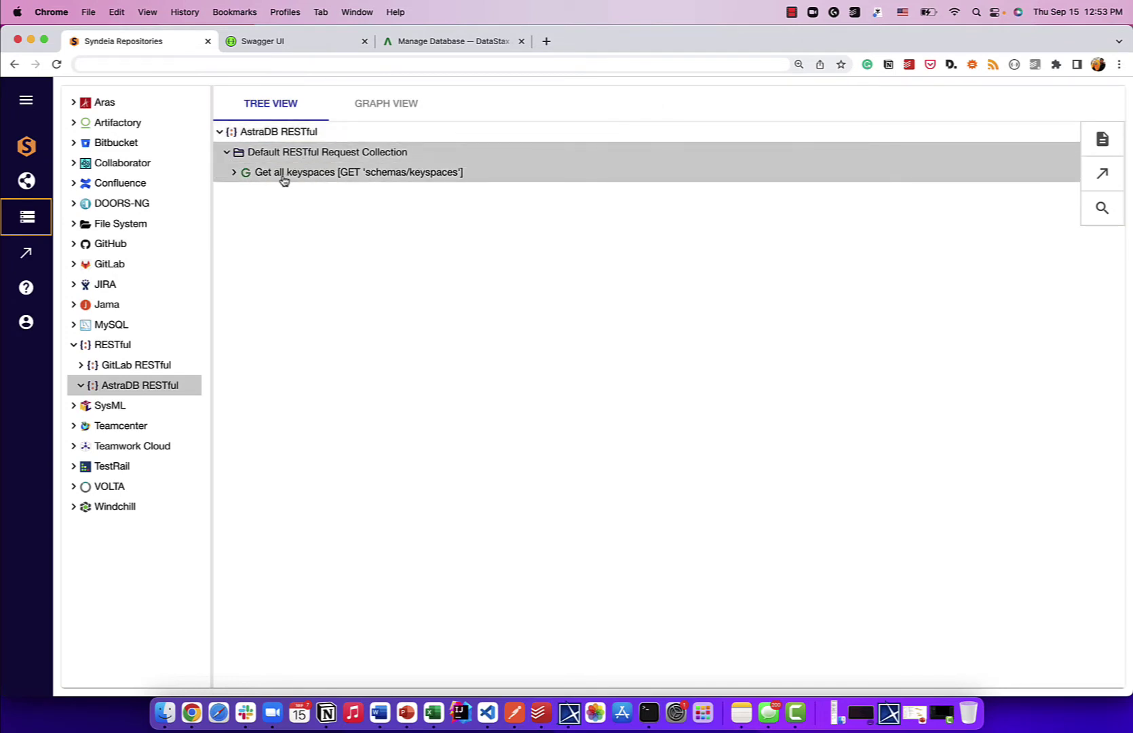
click(235, 173)
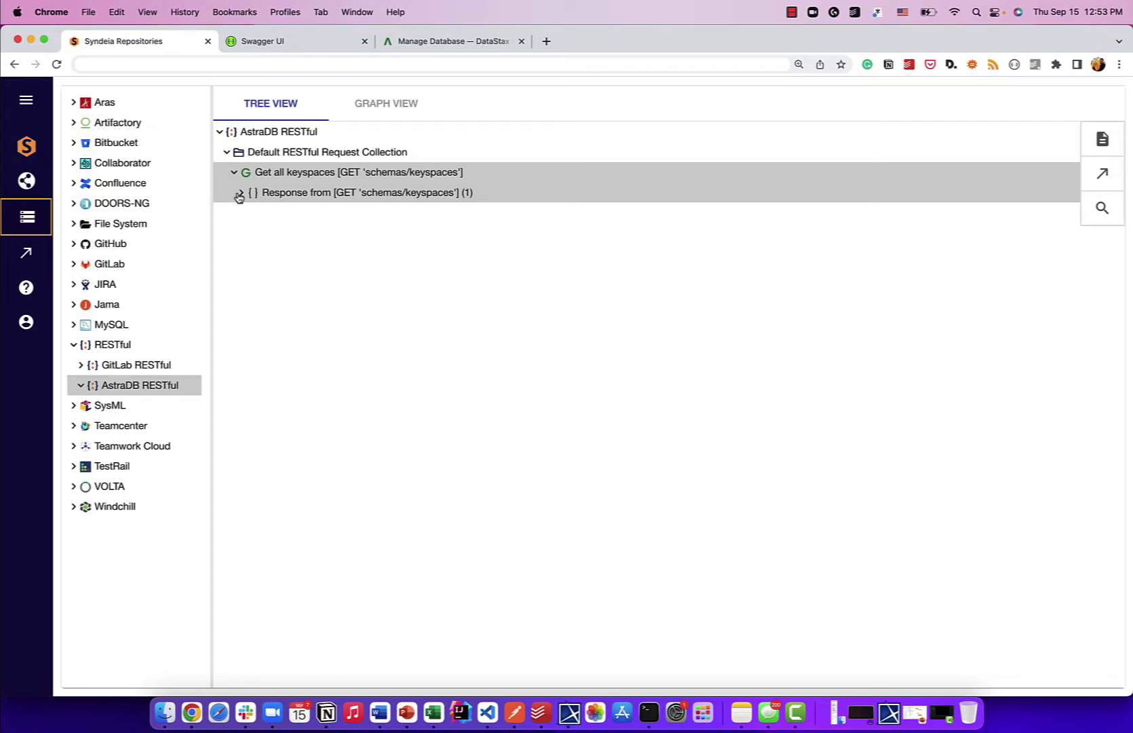
click(239, 194)
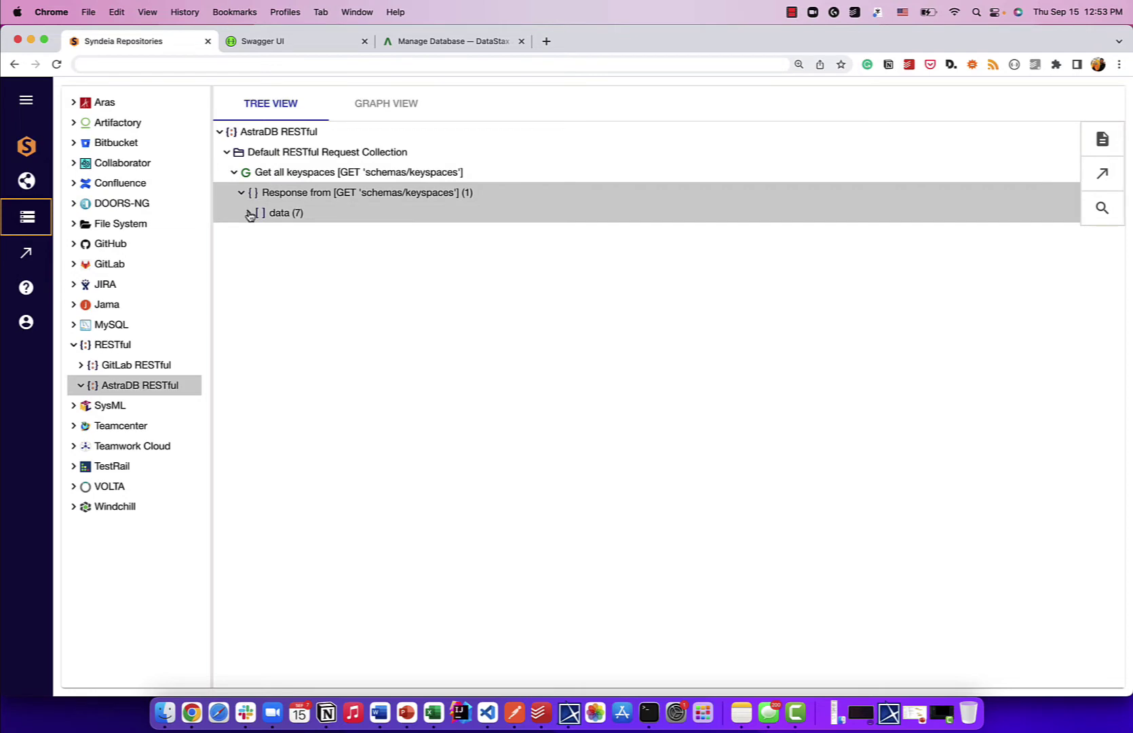
click(249, 212)
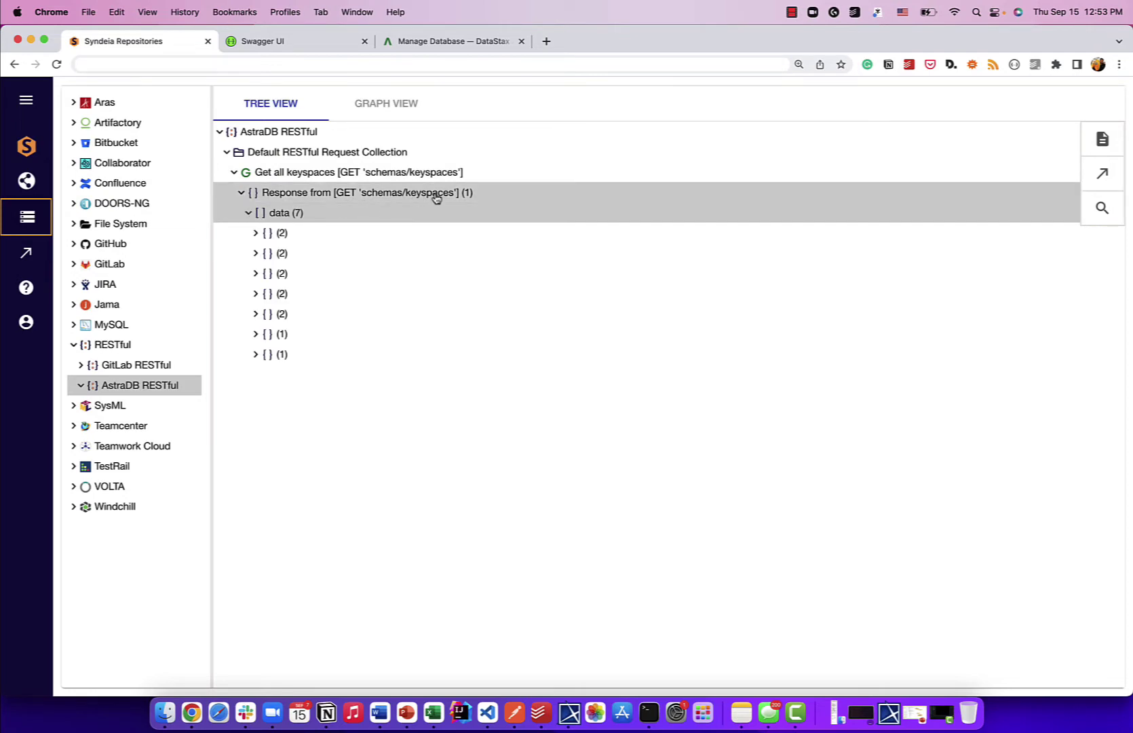
- Reveal each of the seven keyspaces, marking astra_basics, then collapse Get all keyspaces
click(257, 233)
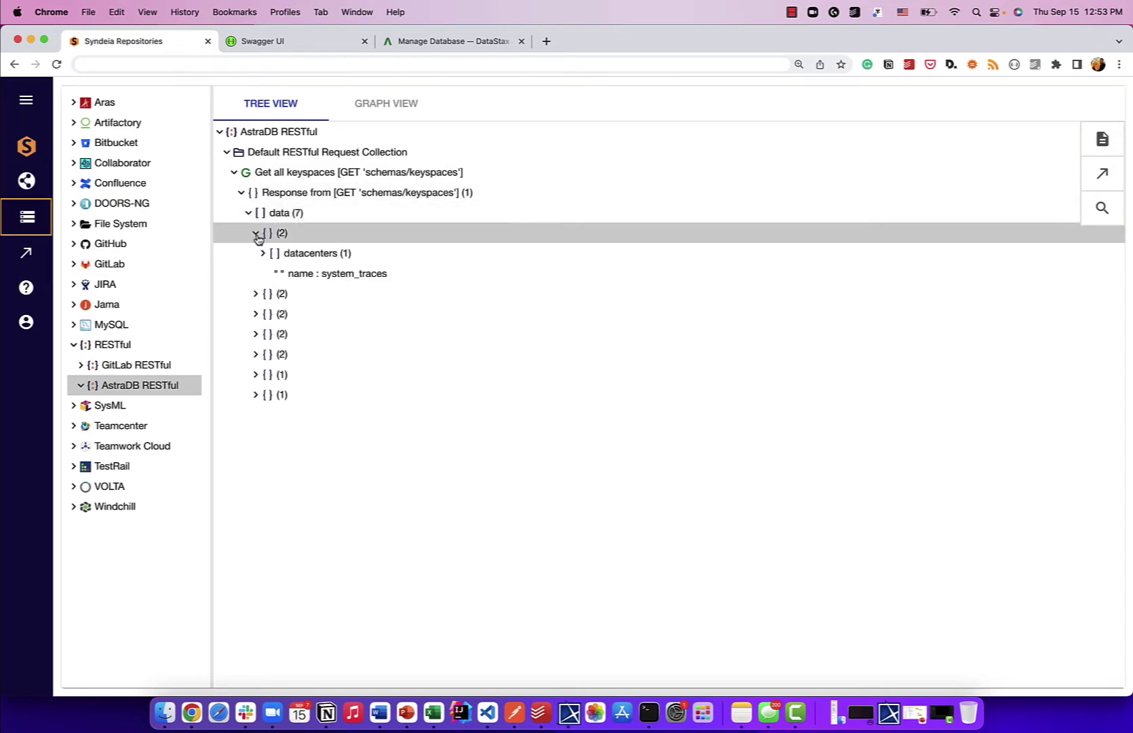
click(257, 295)
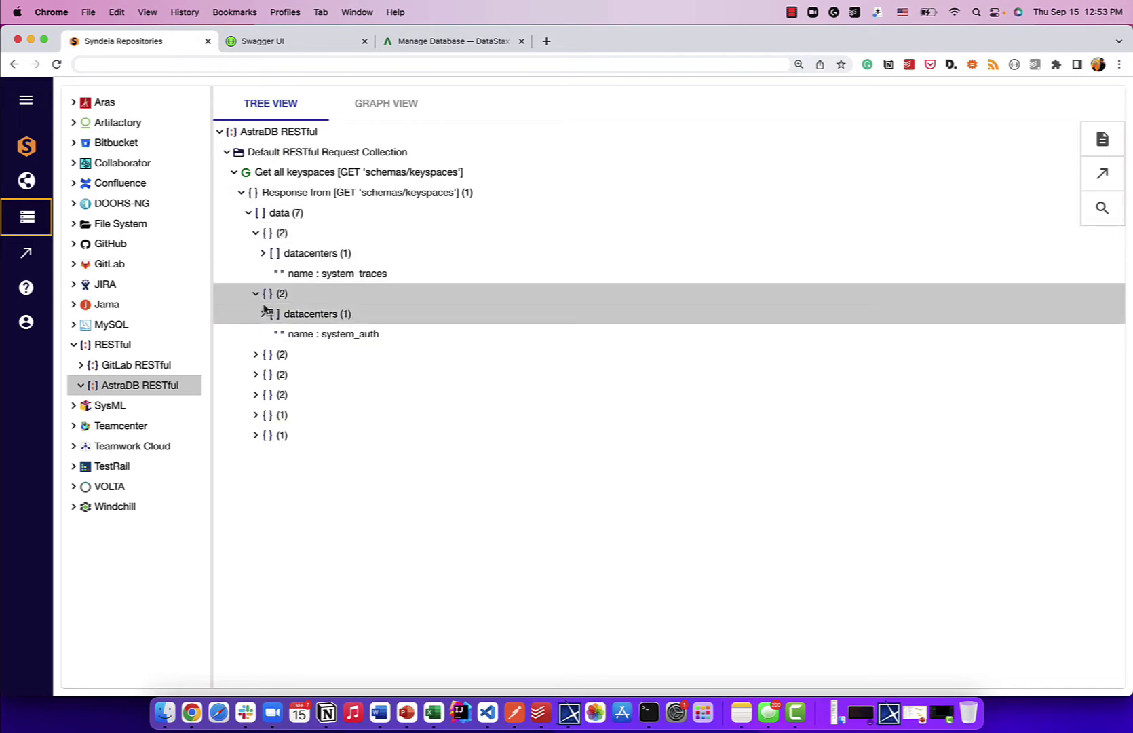
click(257, 355)
click(257, 416)
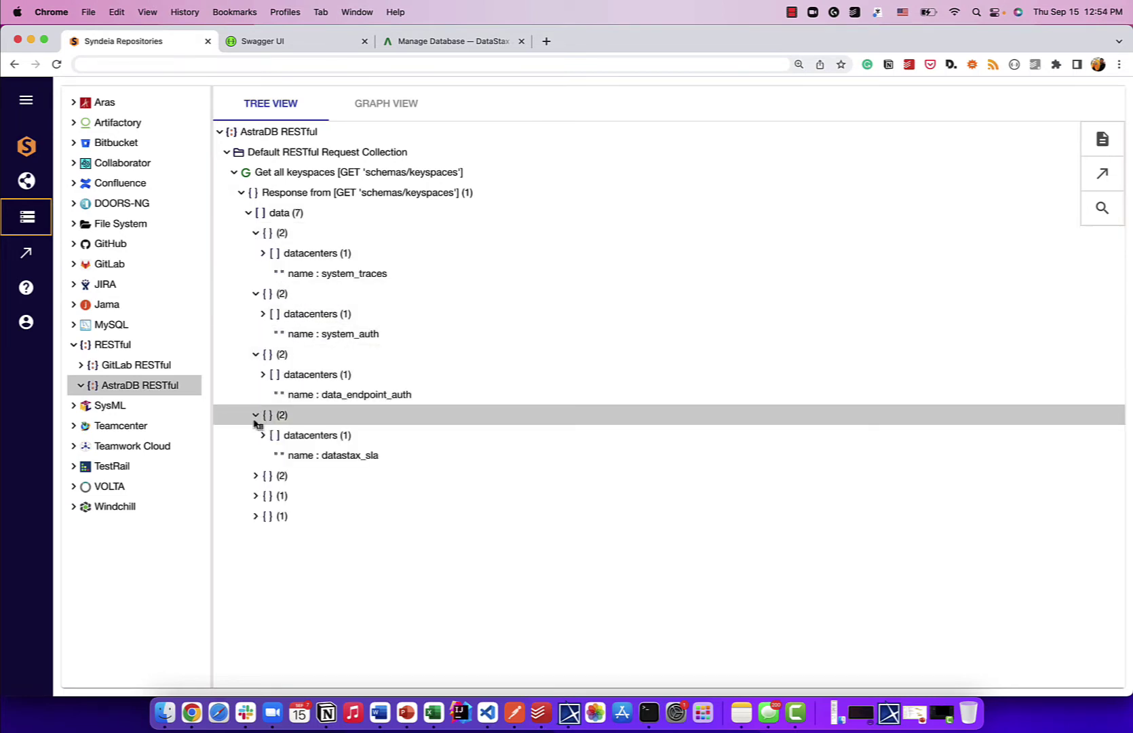
click(256, 476)
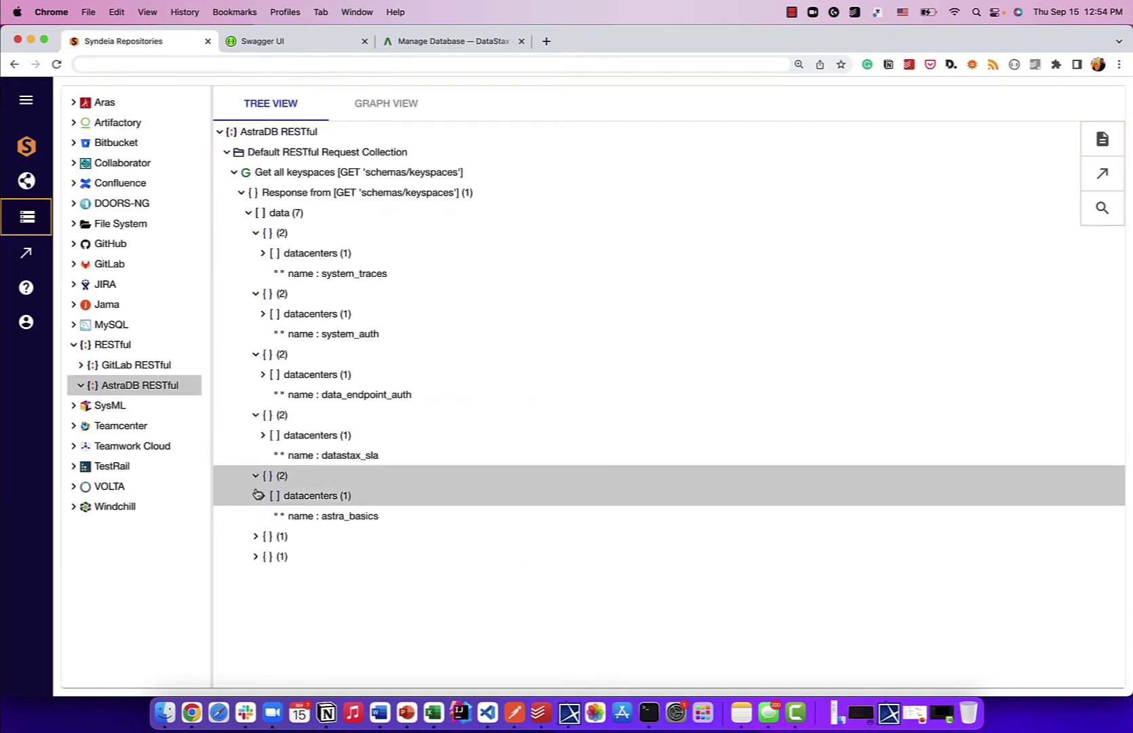
drag(322, 519, 381, 521)
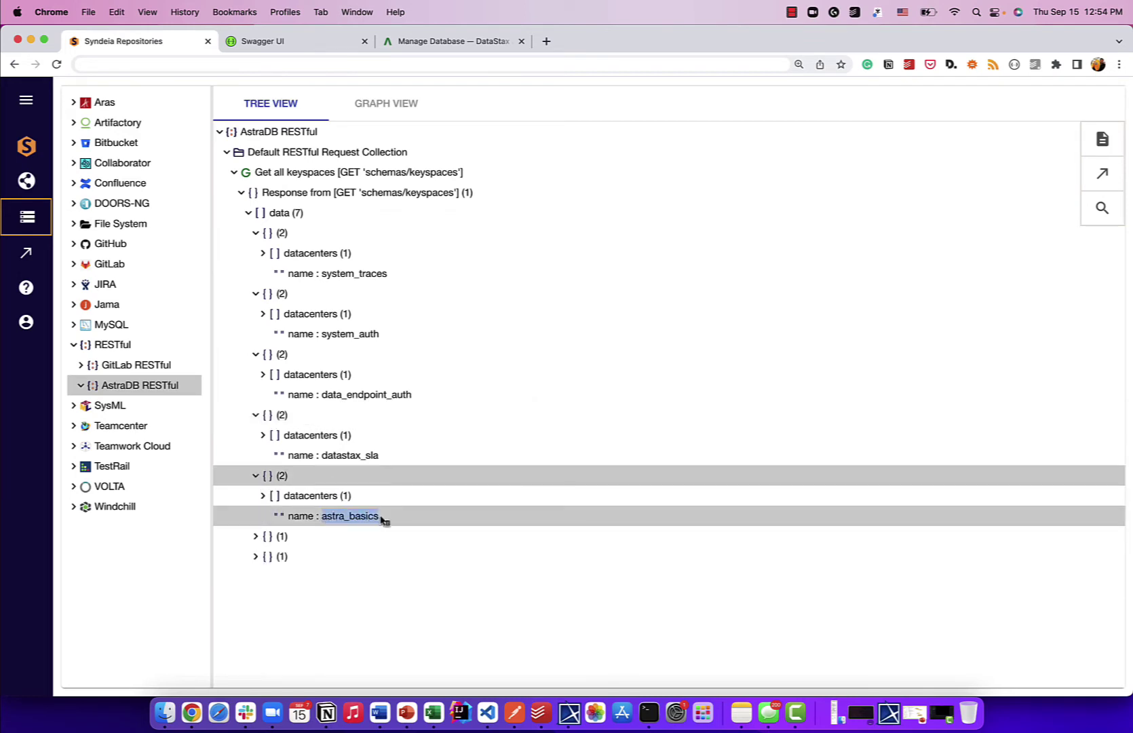
click(258, 540)
click(256, 537)
click(255, 556)
click(252, 537)
click(253, 538)
click(256, 557)
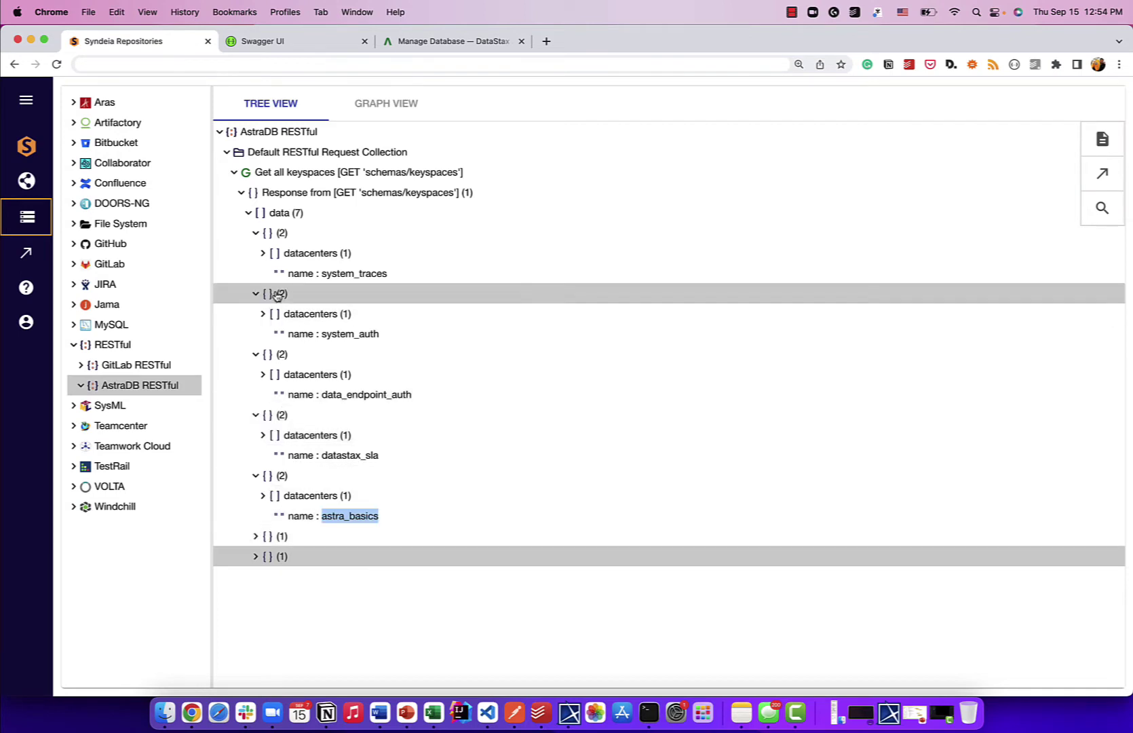
click(234, 172)
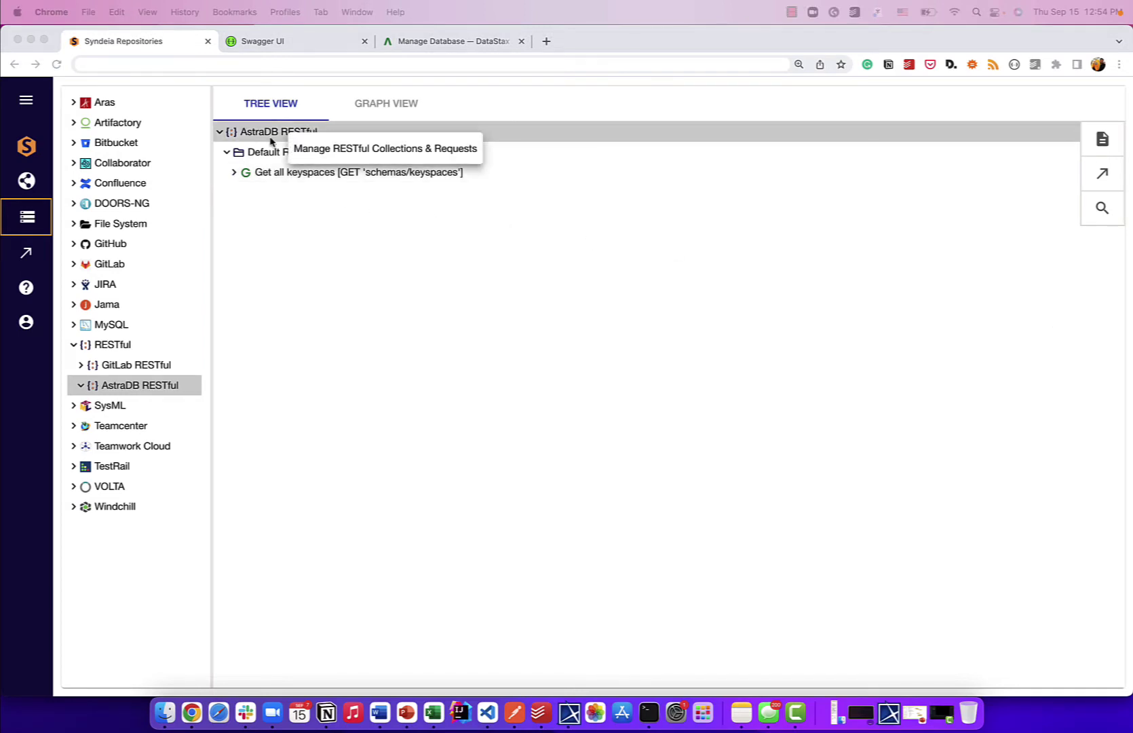
- Clone the Get all keyspaces request from the manager's Requests list
click(338, 156)
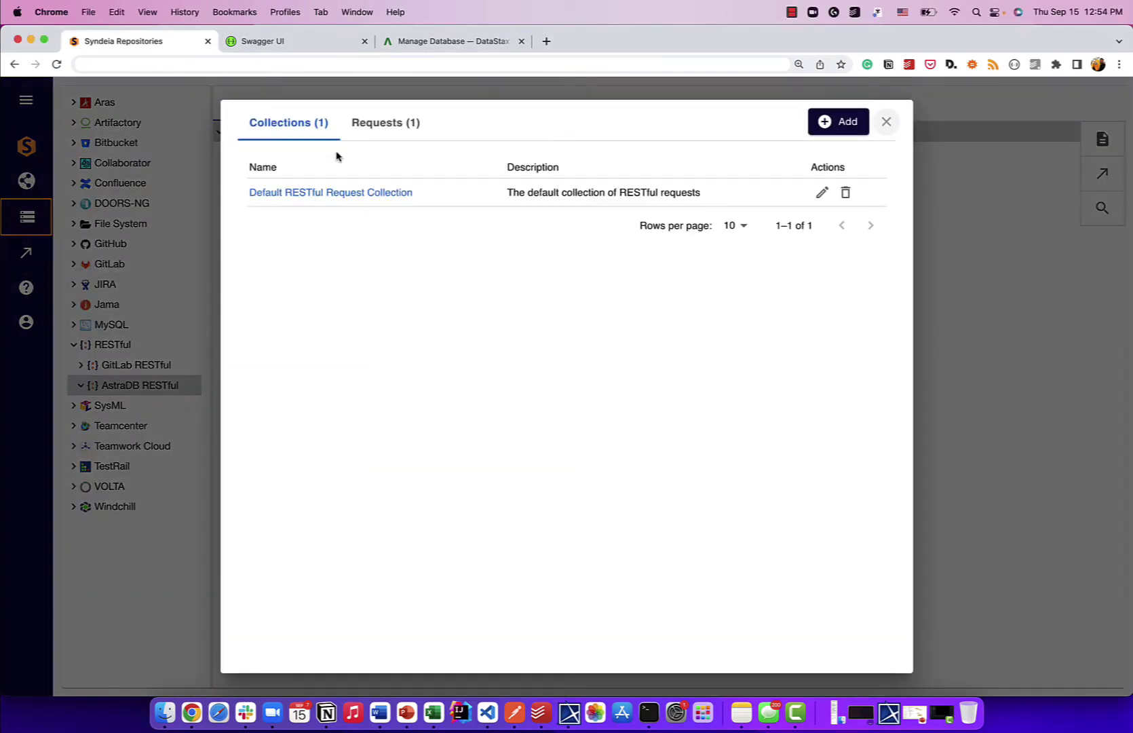
click(377, 136)
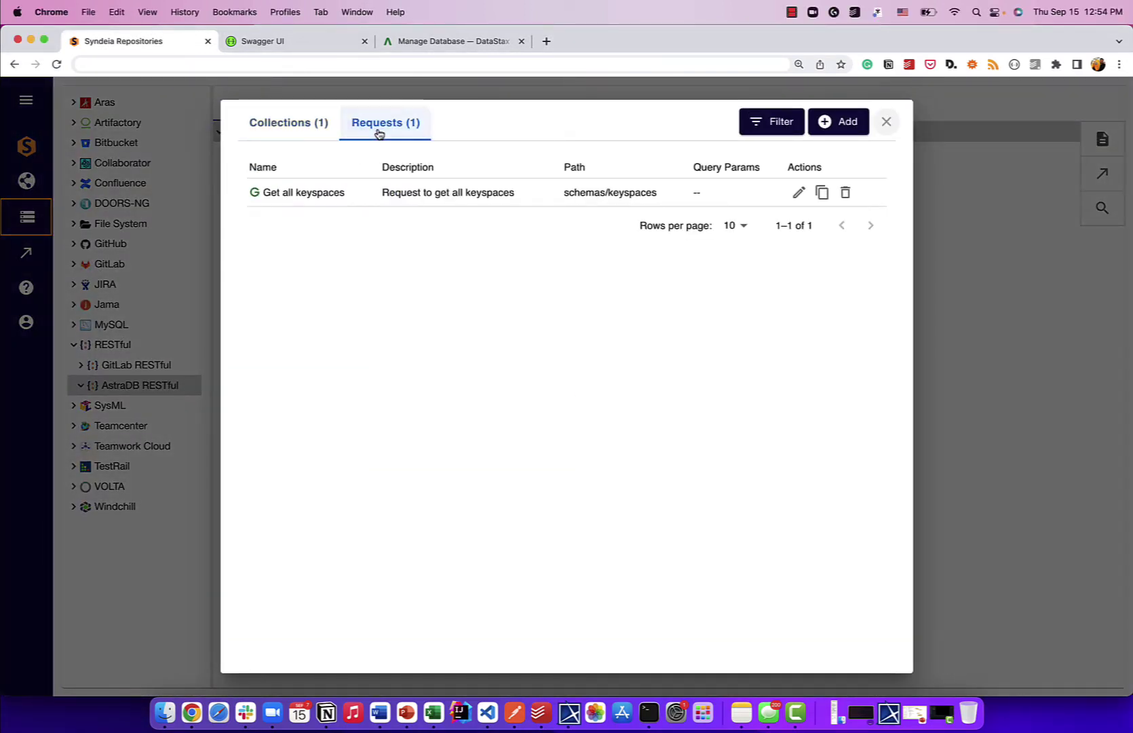
click(819, 195)
- Rename the clone to 'Get all tables in the astra_basics keyspace'
click(412, 193)
key(shift+alt+Right)
key(shift+alt+Right)
key(shift+Right)
key(BackSpace)
text(tabe)
key(BackSpace)
text(les in the astra_basics)
- Reword the description to match, correcting 'keyspaces' to 'keyspace' in name and description
key(Tab)
drag(471, 188, 515, 189)
key(BackSpace)
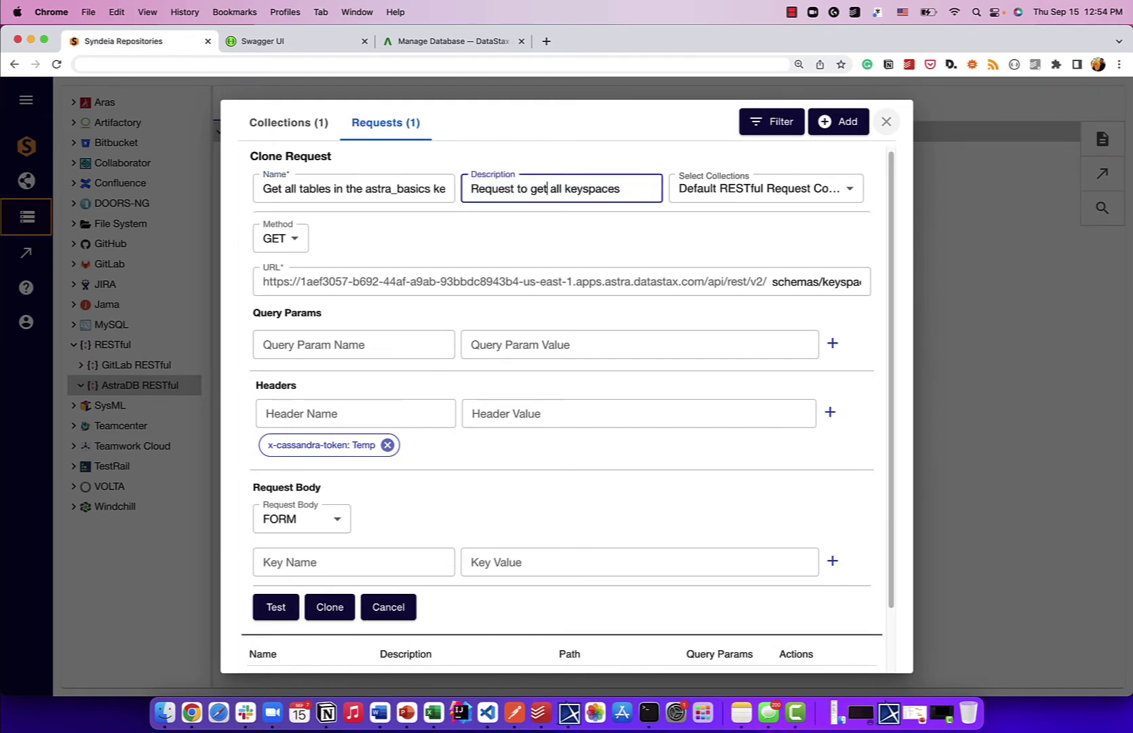
text(tables in the astra_basics)
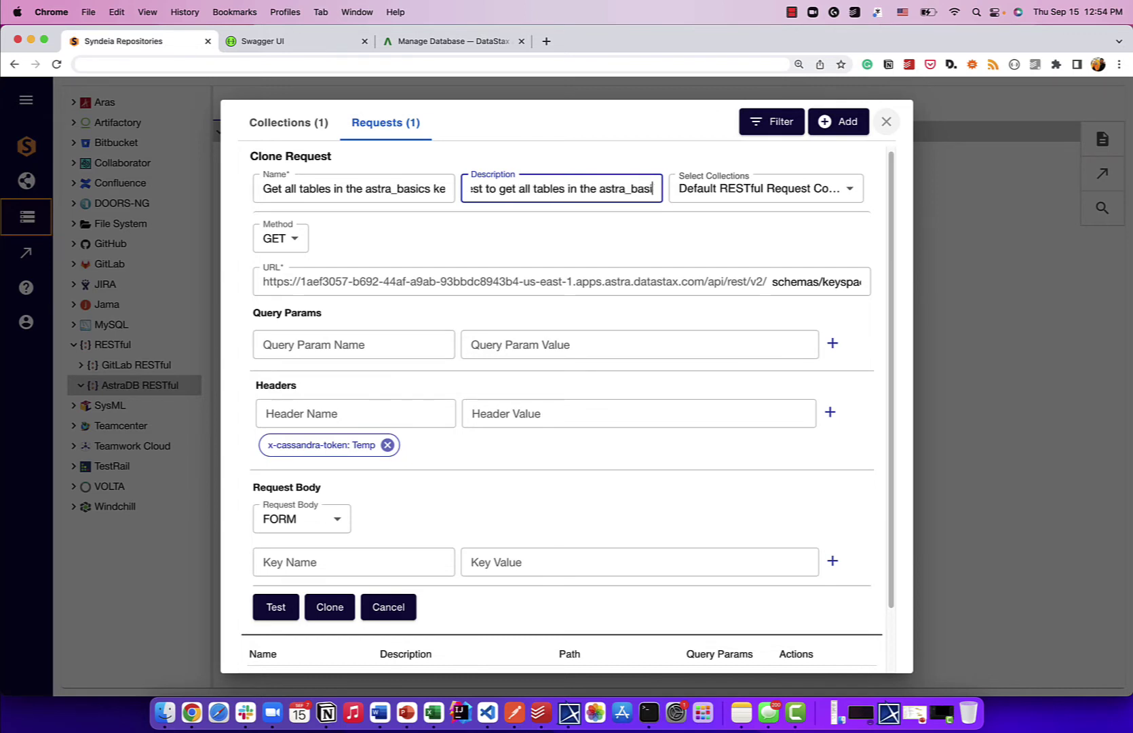
click(654, 188)
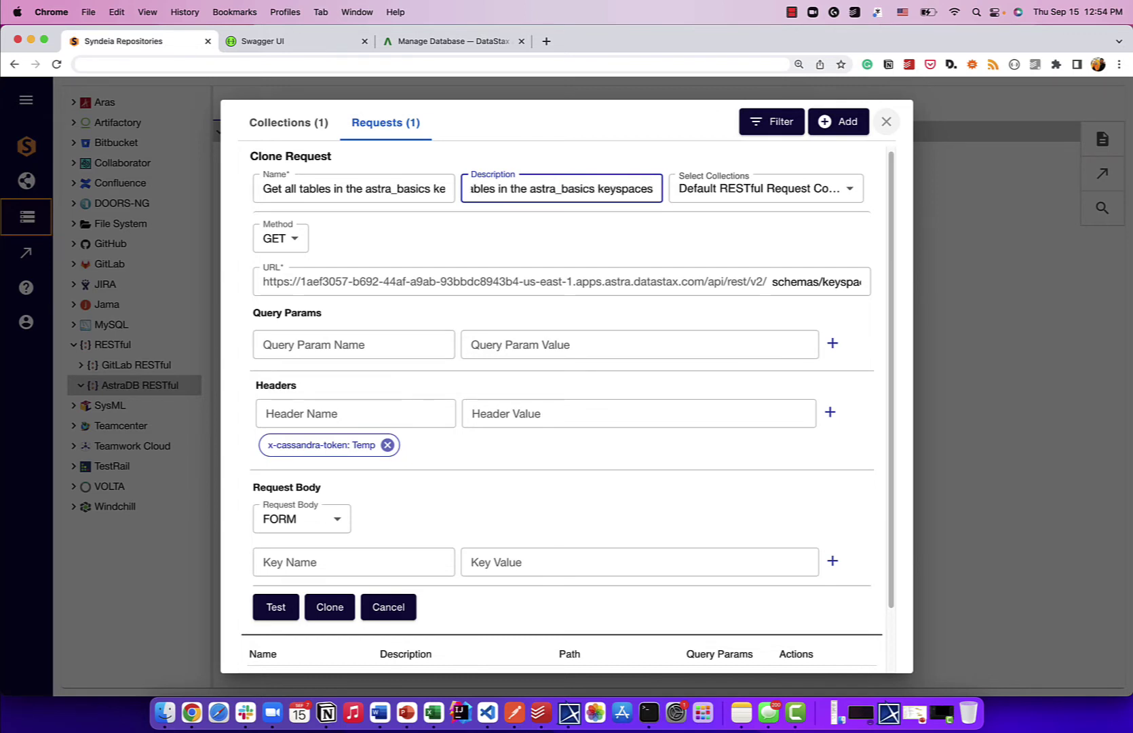
key(BackSpace)
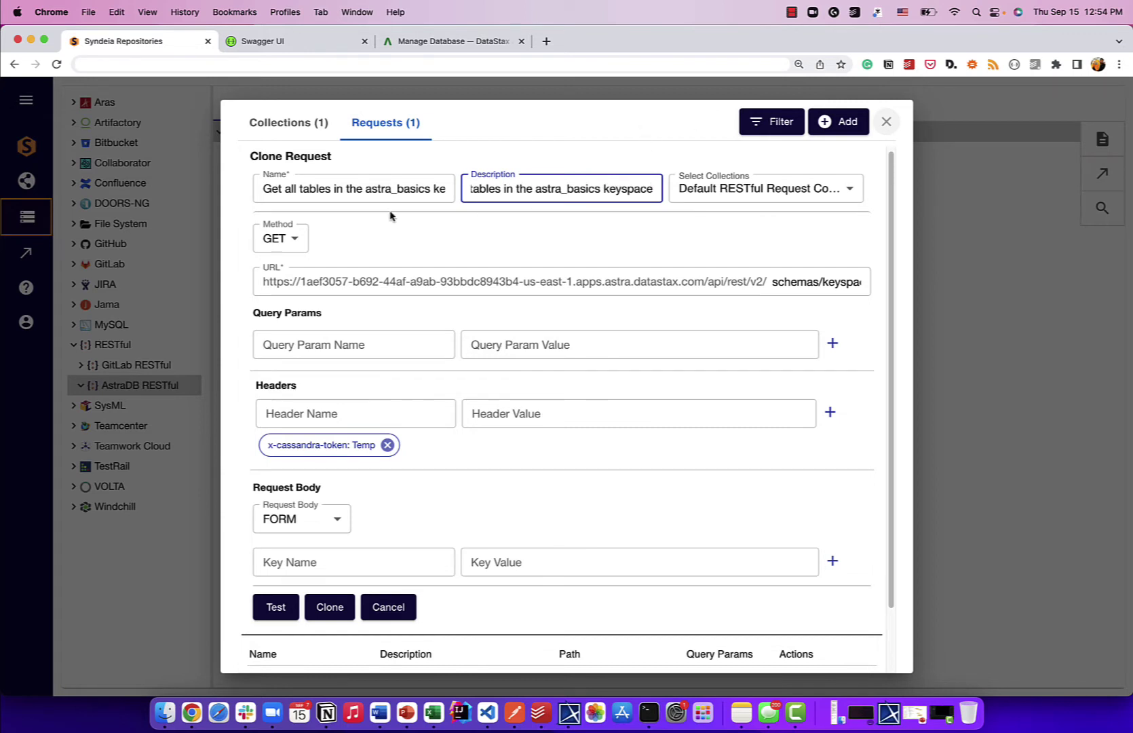
click(392, 191)
click(444, 190)
key(BackSpace)
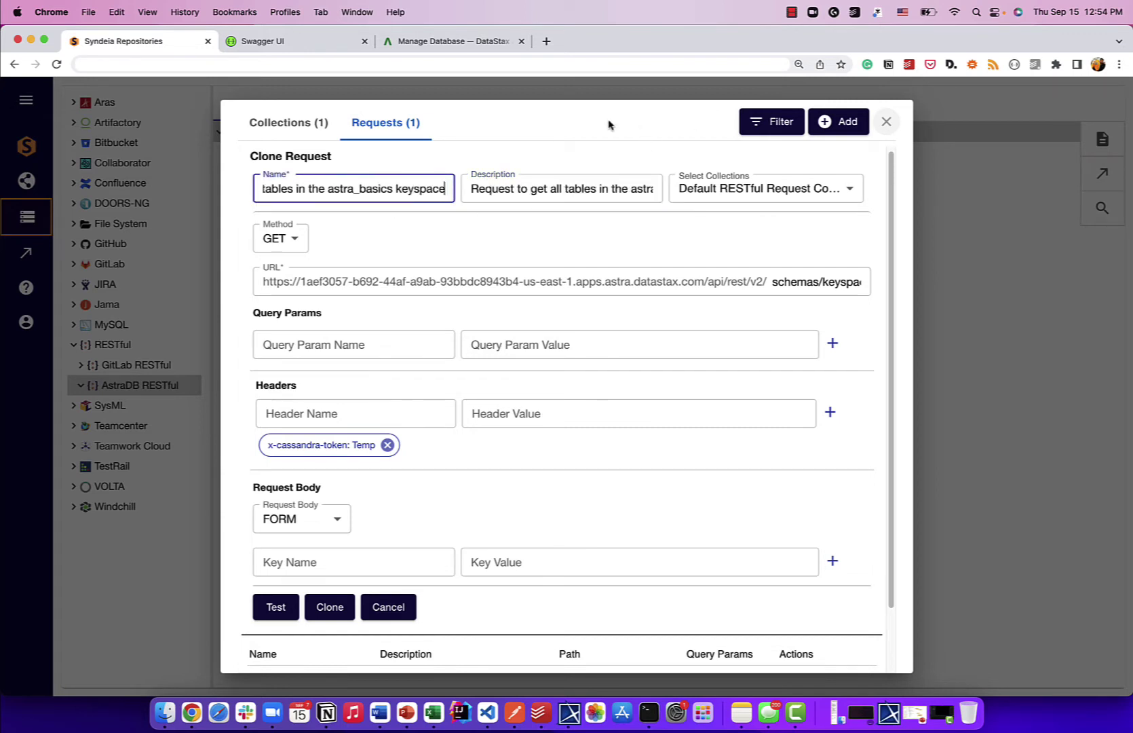
click(640, 273)
key(super+shift+5)
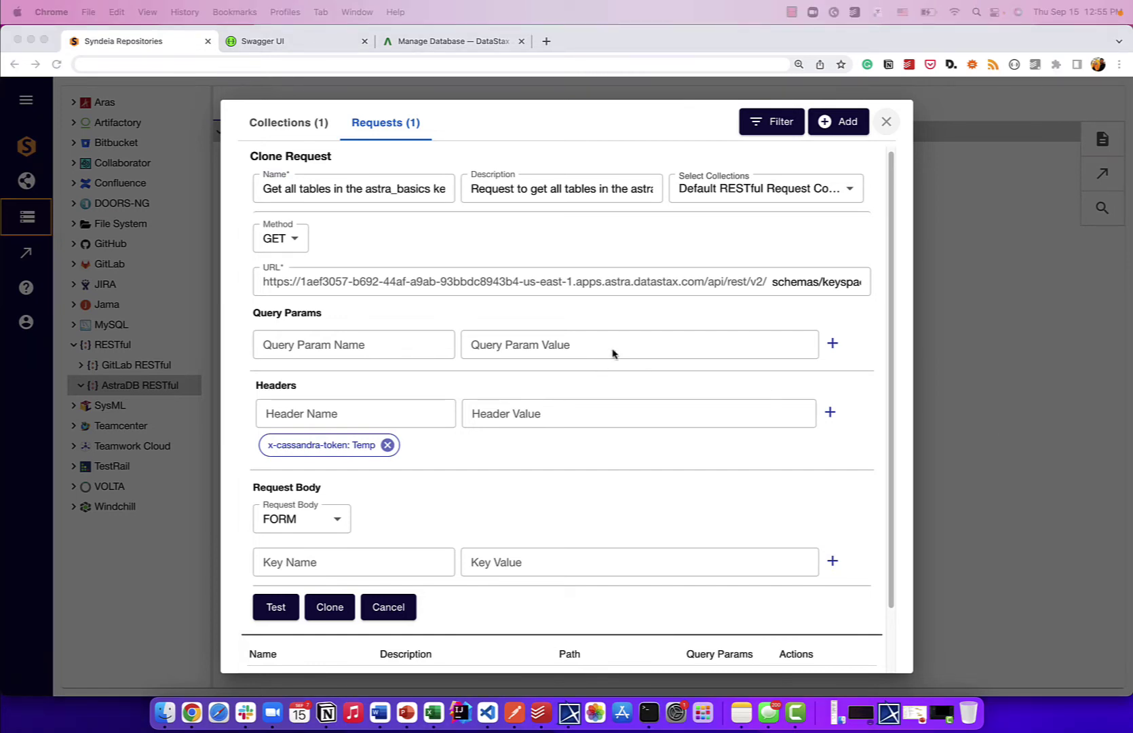
- Replace the URL's keyspaces path with the astra_basics tables endpoint
click(779, 286)
drag(775, 281, 1078, 294)
key(cmd+v)
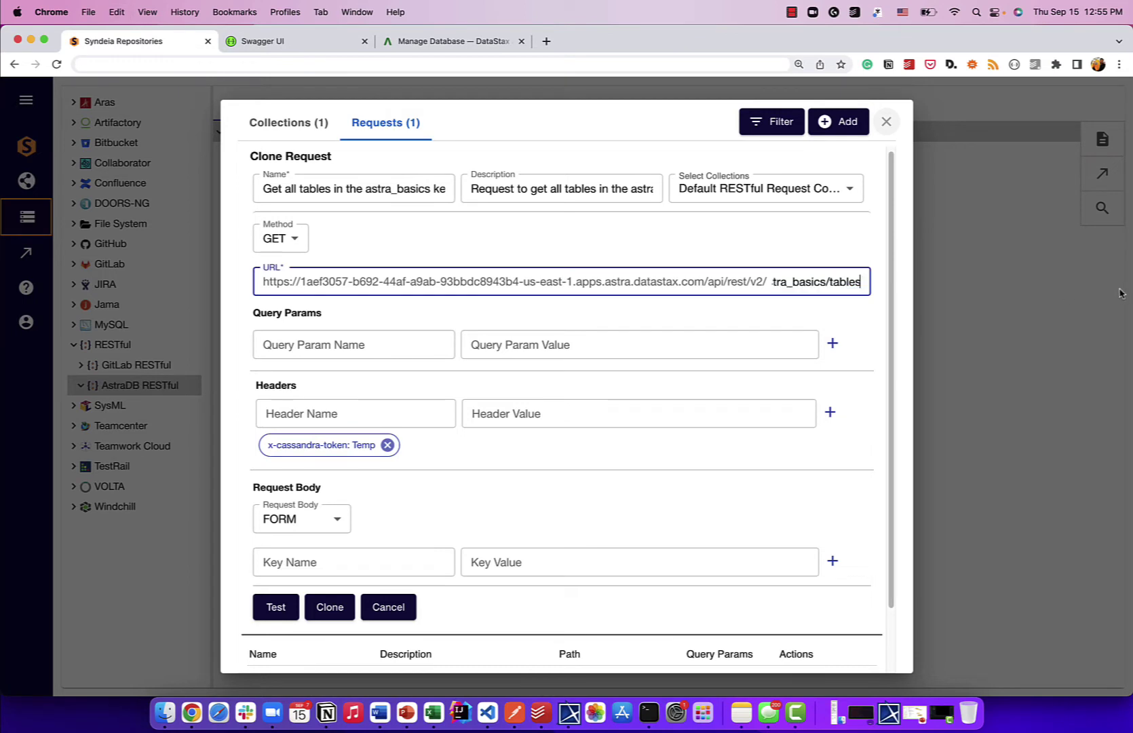
key(alt+Left)
key(alt+Left)
key(alt+Left)
key(alt+Left)
key(alt+Right)
key(alt+Right)
key(alt+Right)
key(shift+alt+Left)
key(Right)
- Test the request, returning tables like rest_example_products, and save the clone
scroll(475, 494, down, 1)
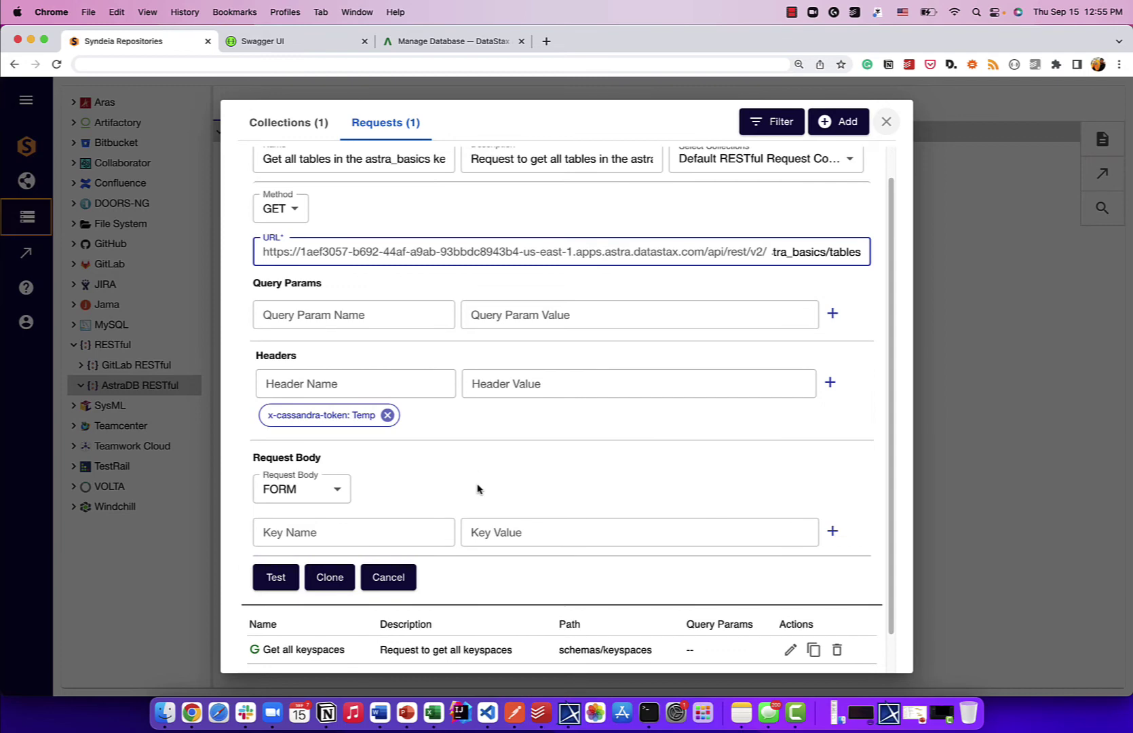
click(274, 576)
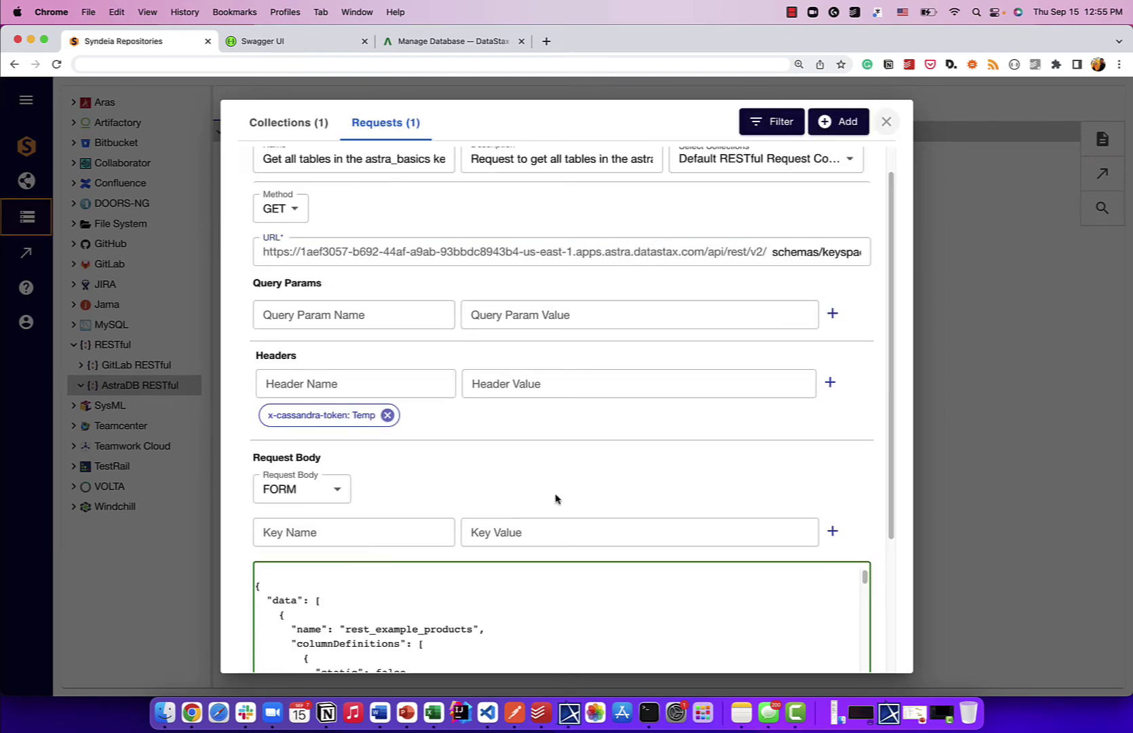
scroll(555, 496, down, 3)
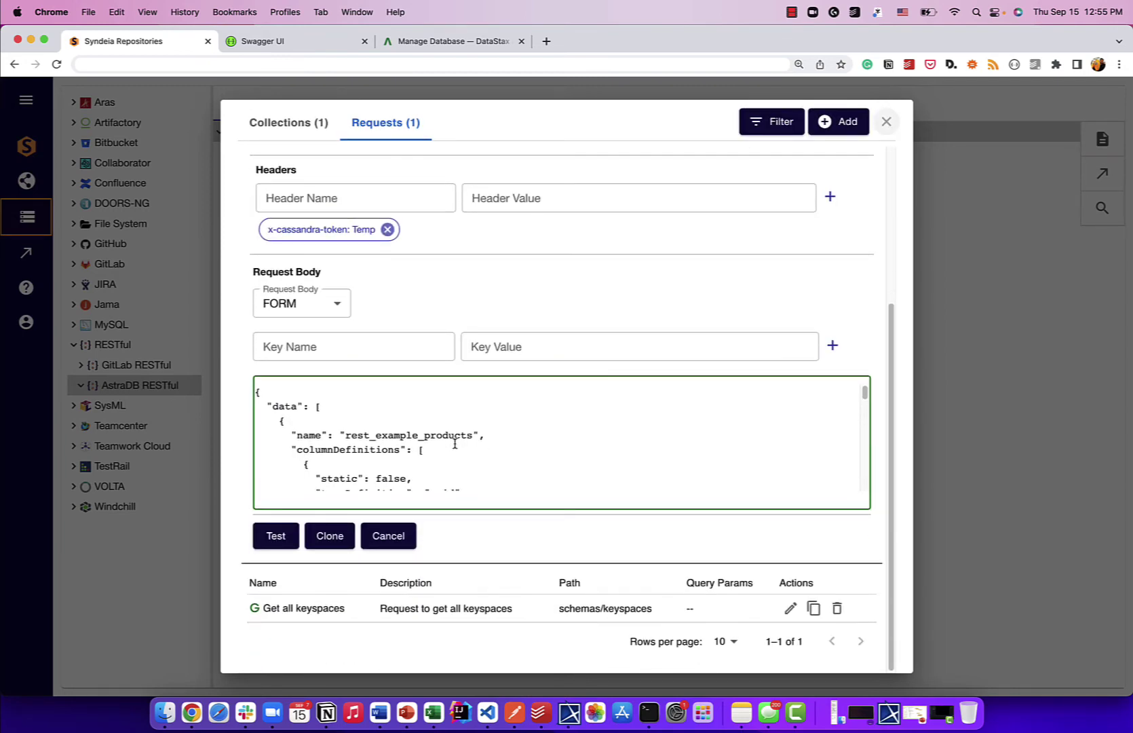
click(330, 536)
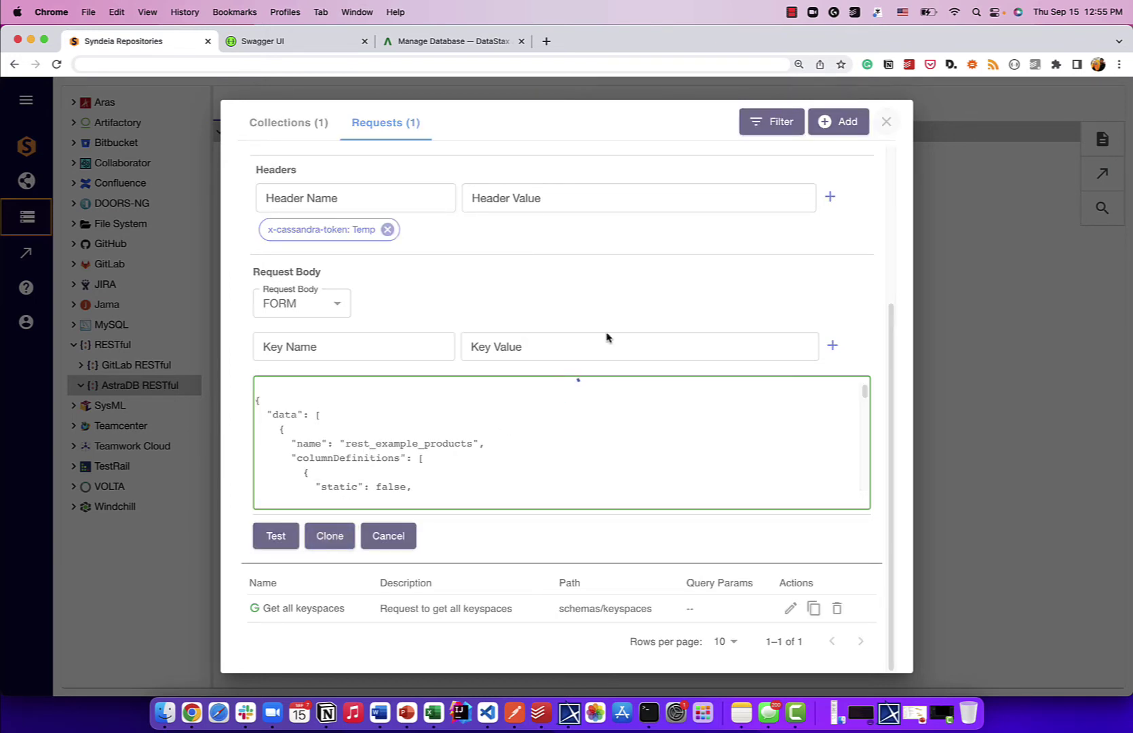
click(887, 128)
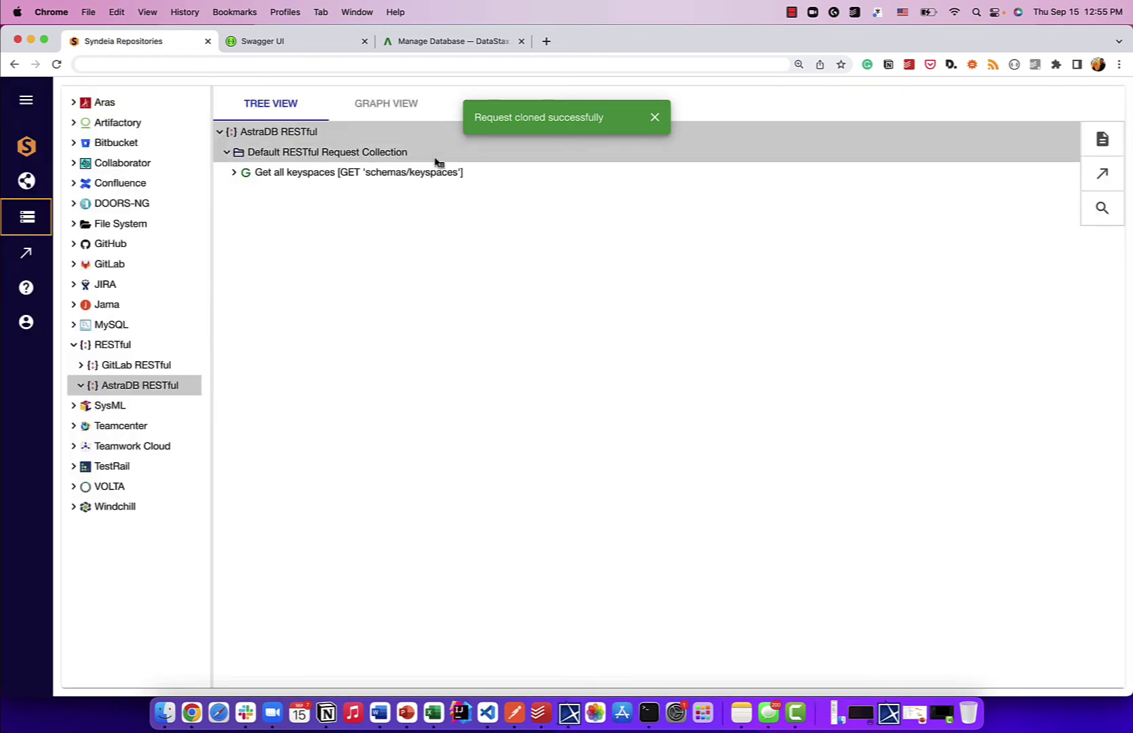
- Expand the tables request's Response and data to show the rest_example_products table entry
click(227, 155)
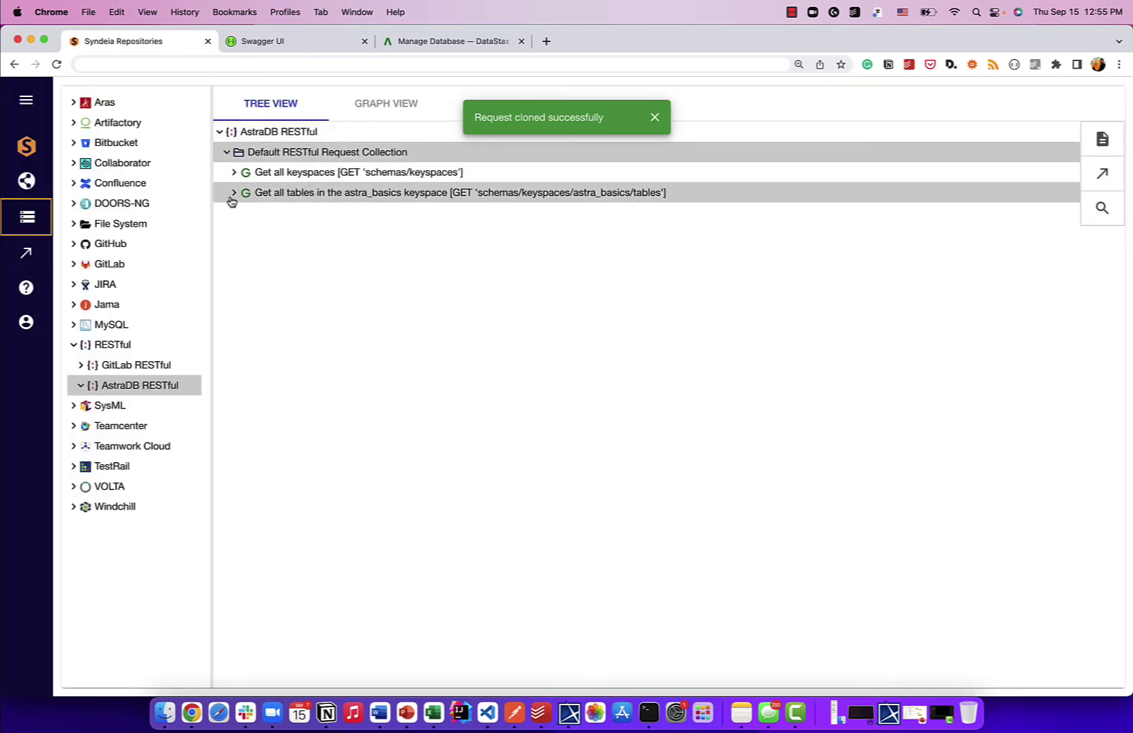
click(233, 194)
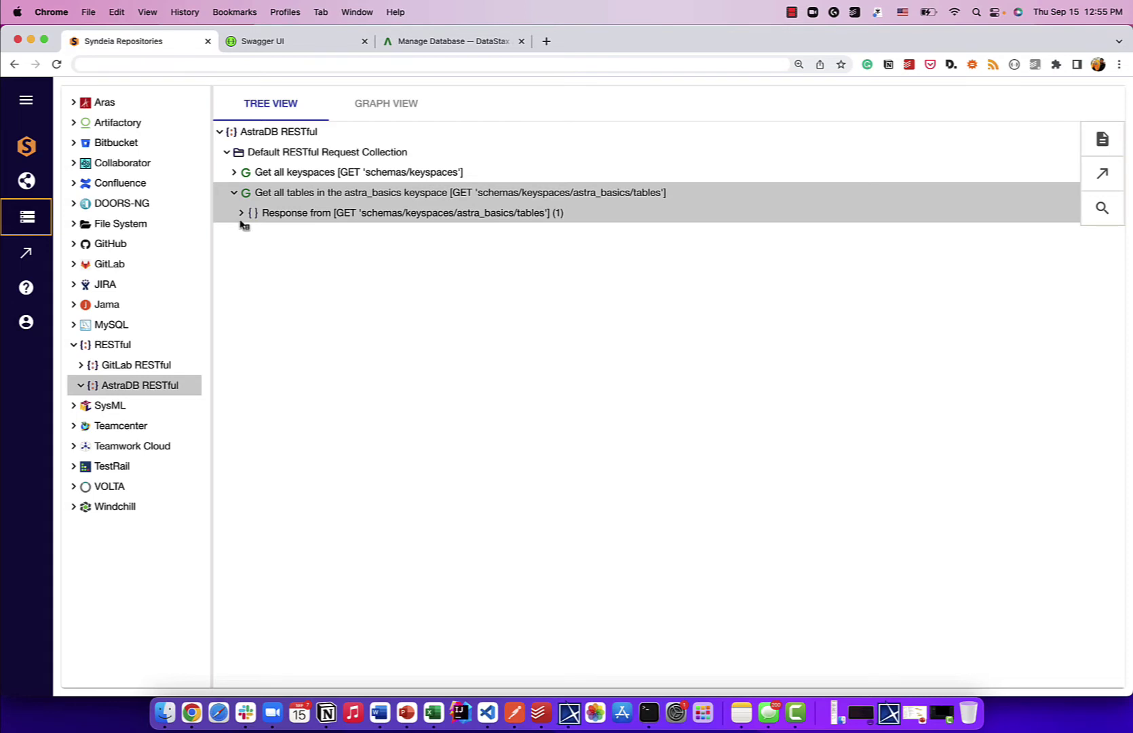
click(241, 214)
click(249, 234)
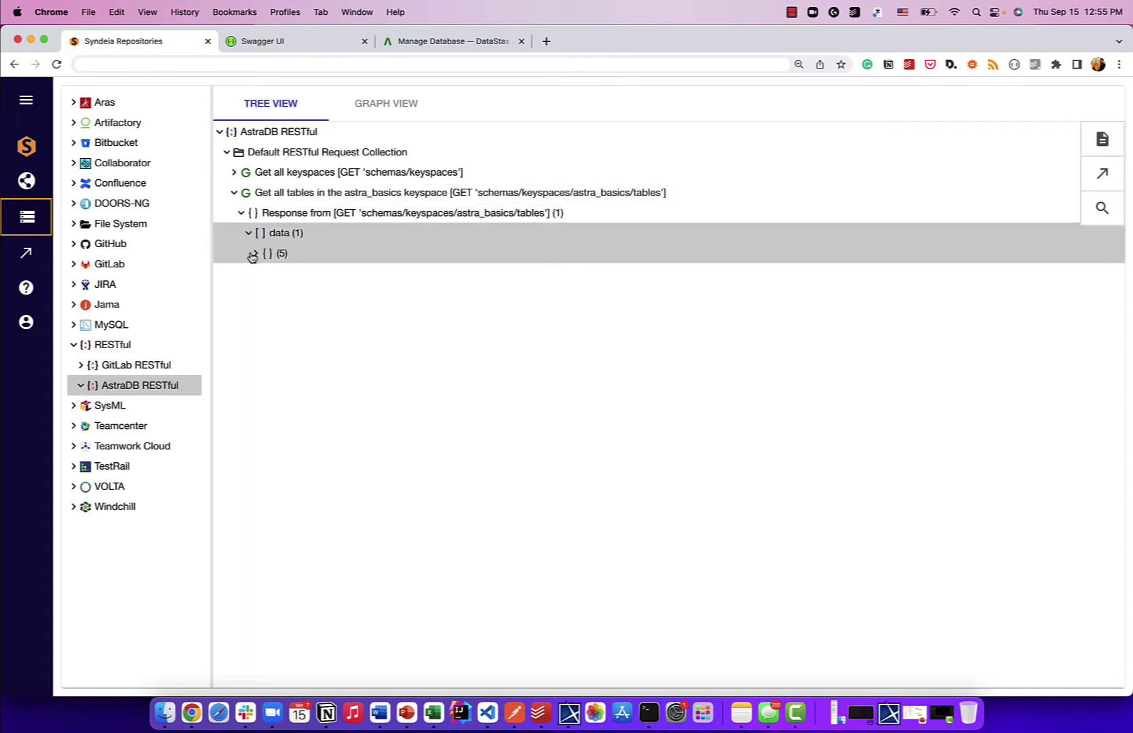
click(251, 254)
drag(323, 278, 446, 280)
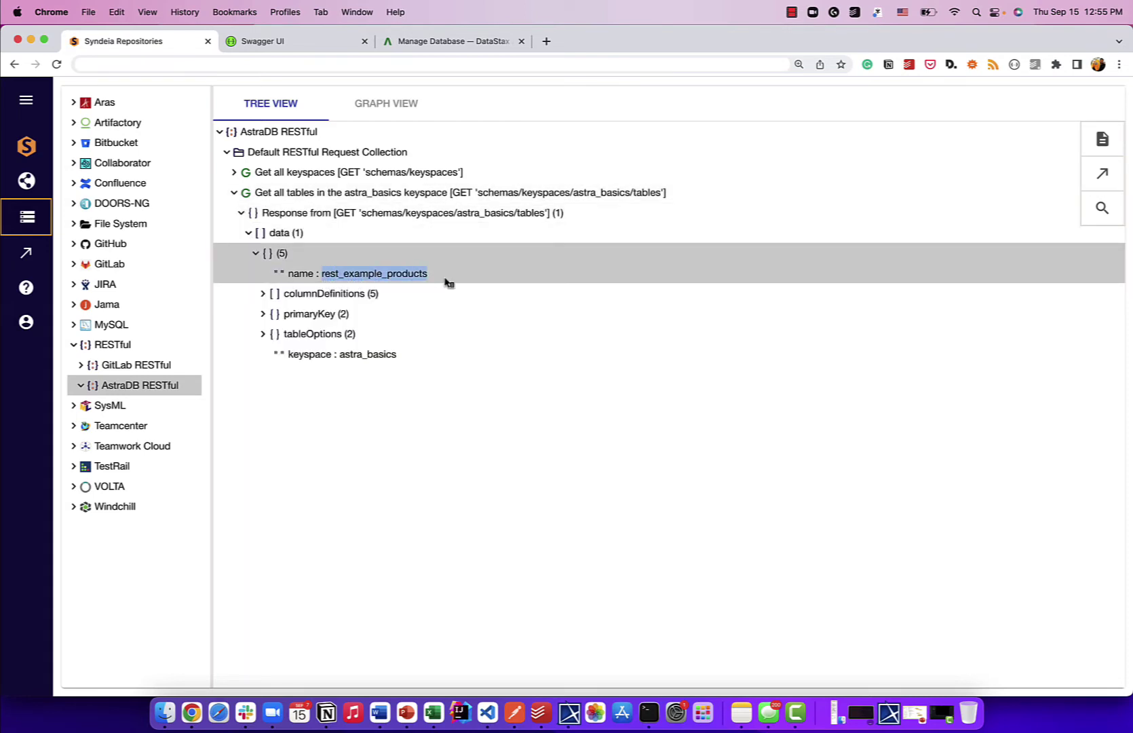
- Open columnDefinitions and inspect each of the five column definitions in turn
click(263, 294)
click(270, 313)
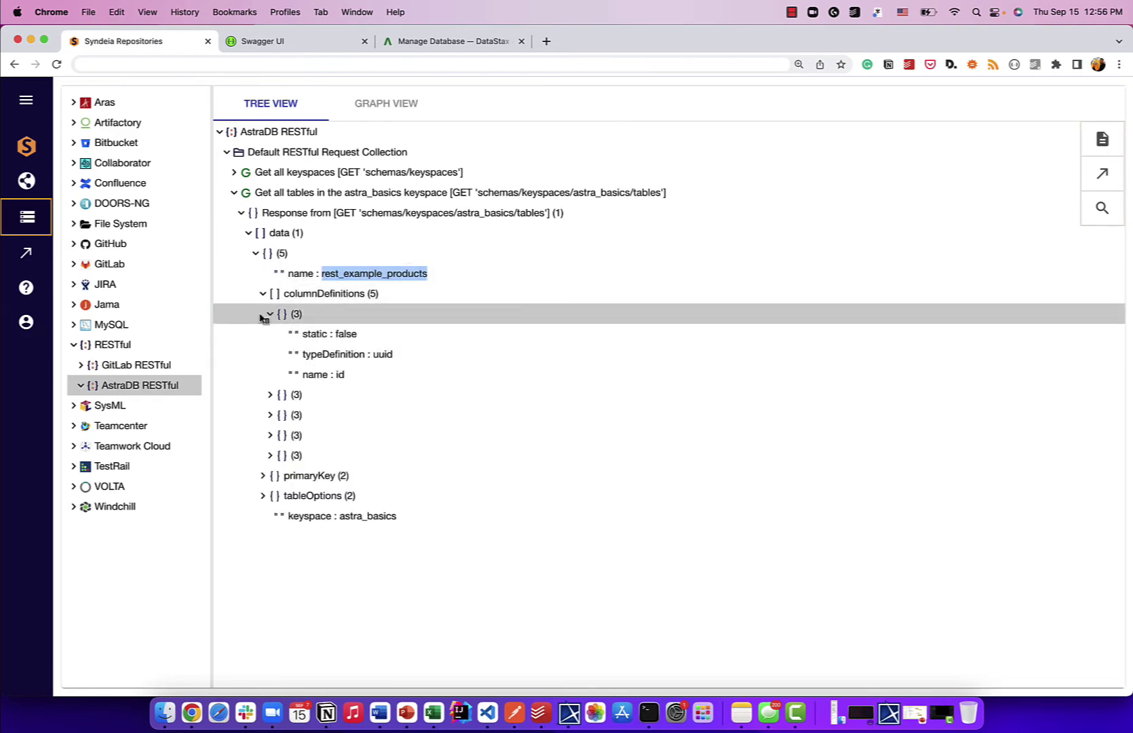
click(270, 314)
click(270, 334)
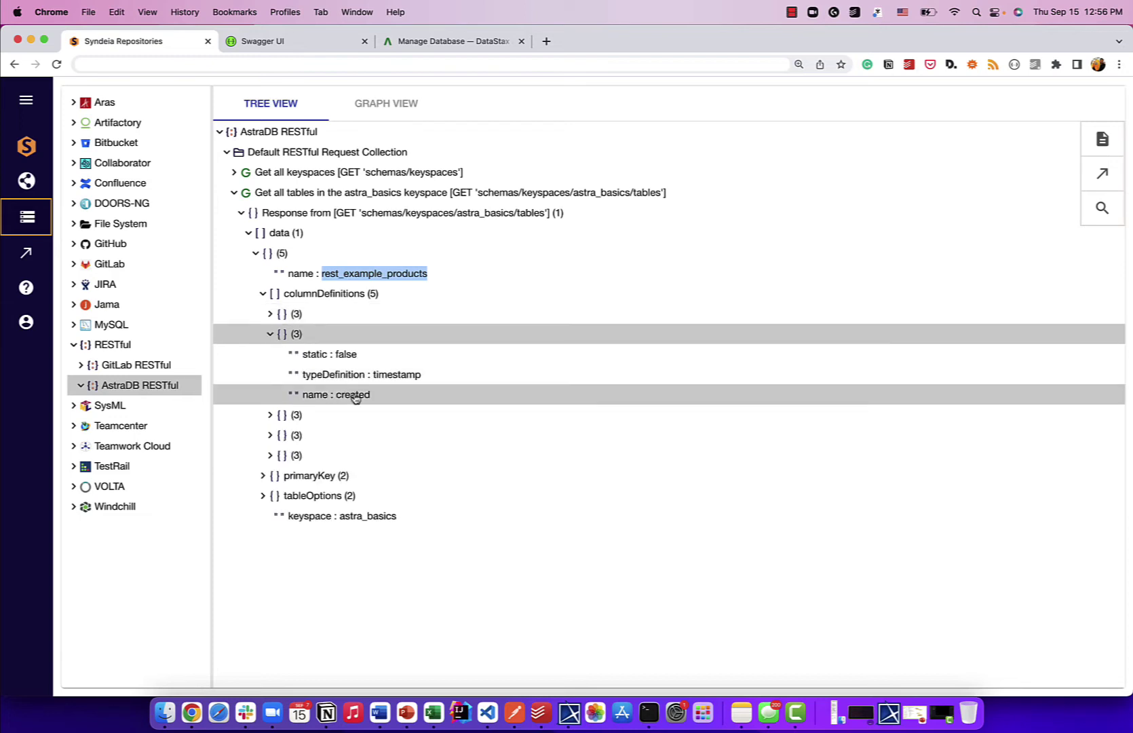
click(270, 335)
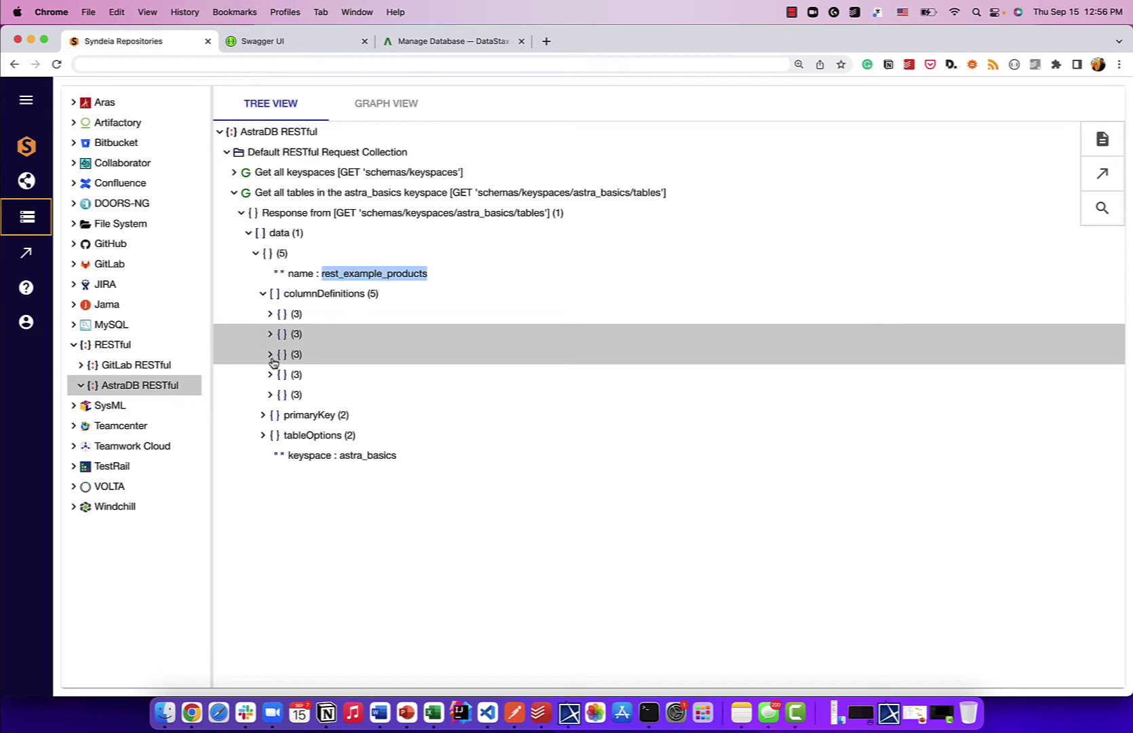
click(270, 355)
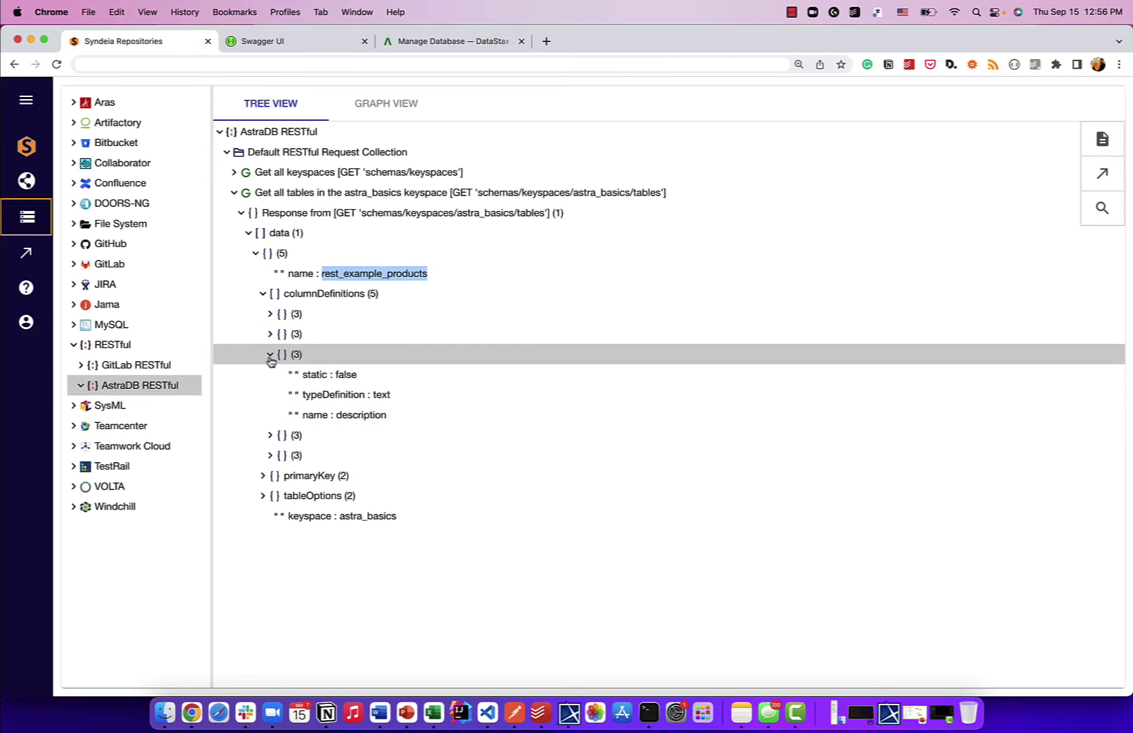
click(271, 357)
click(271, 374)
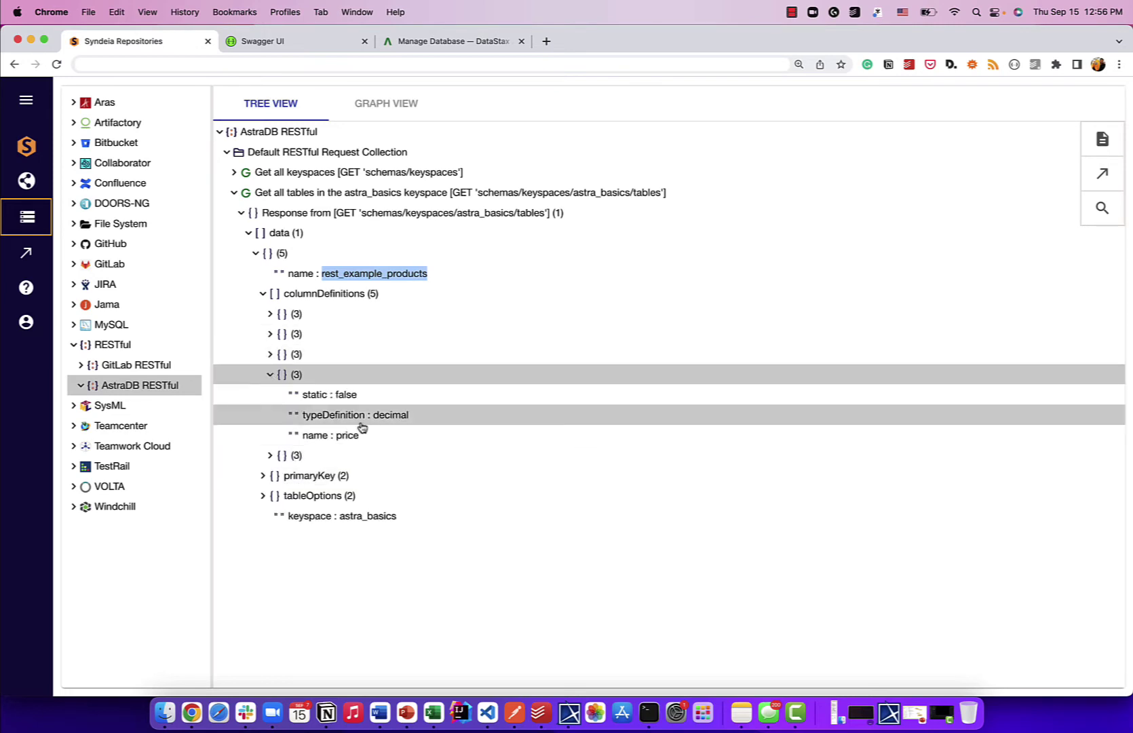
click(270, 374)
click(271, 395)
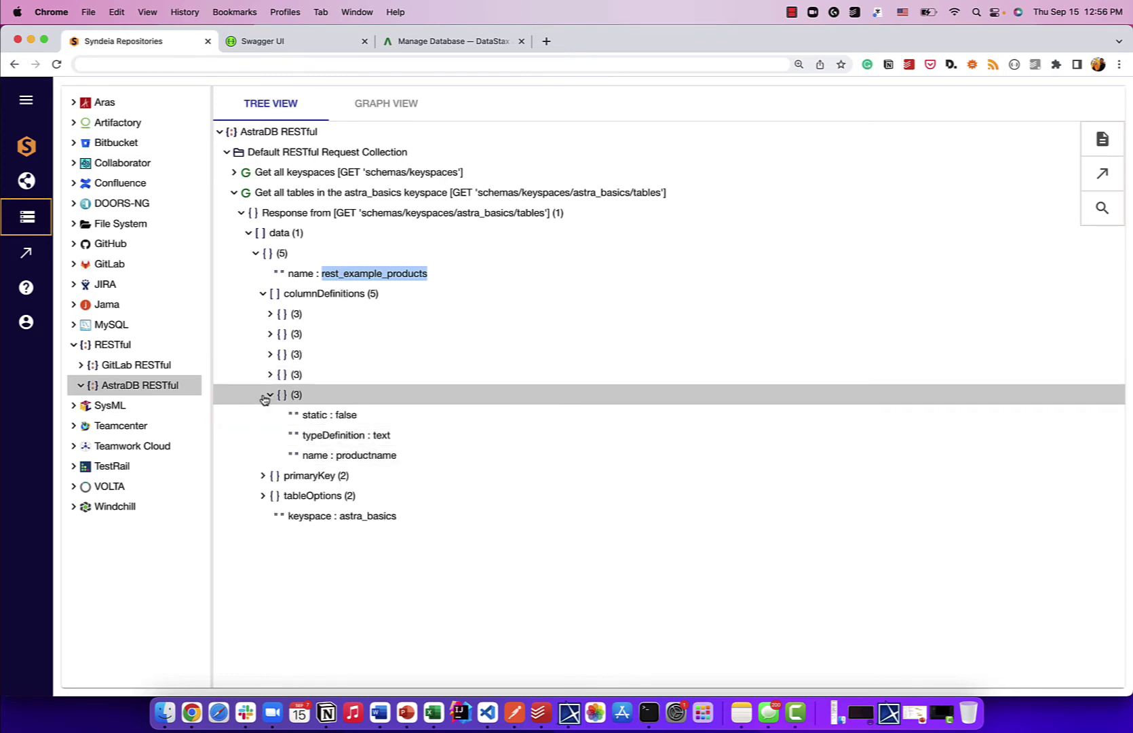
click(269, 395)
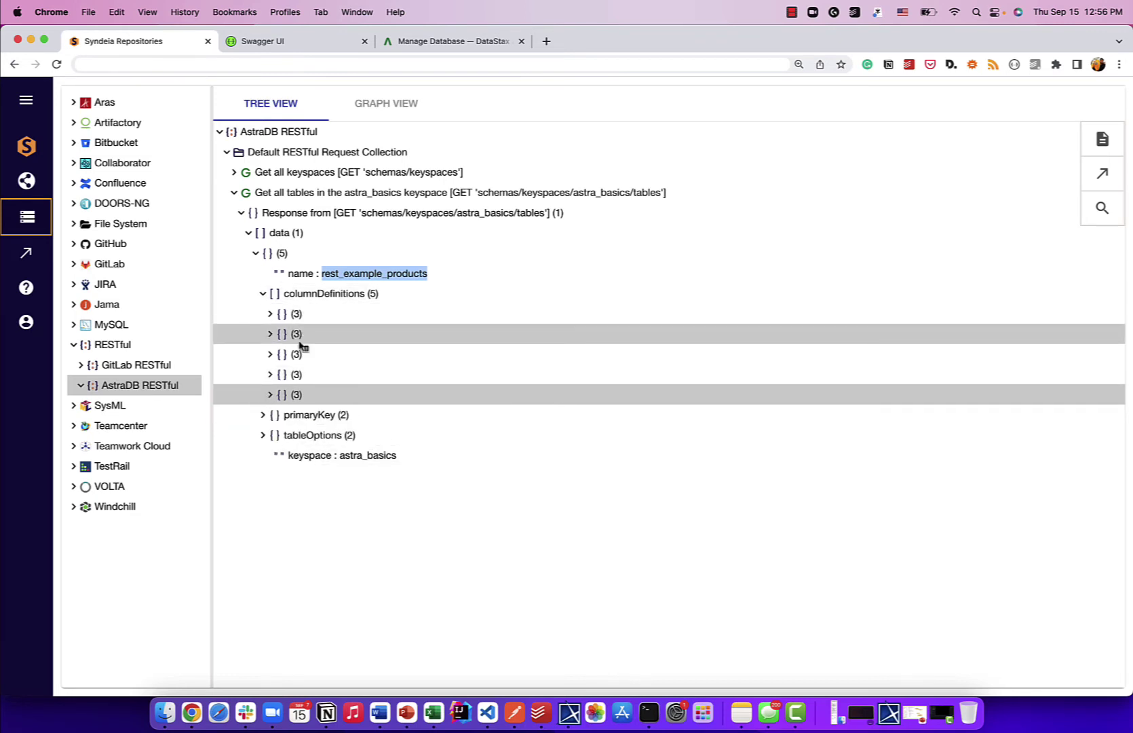
- Review the primaryKey partitionKey and tableOptions, then collapse the Response node
click(263, 415)
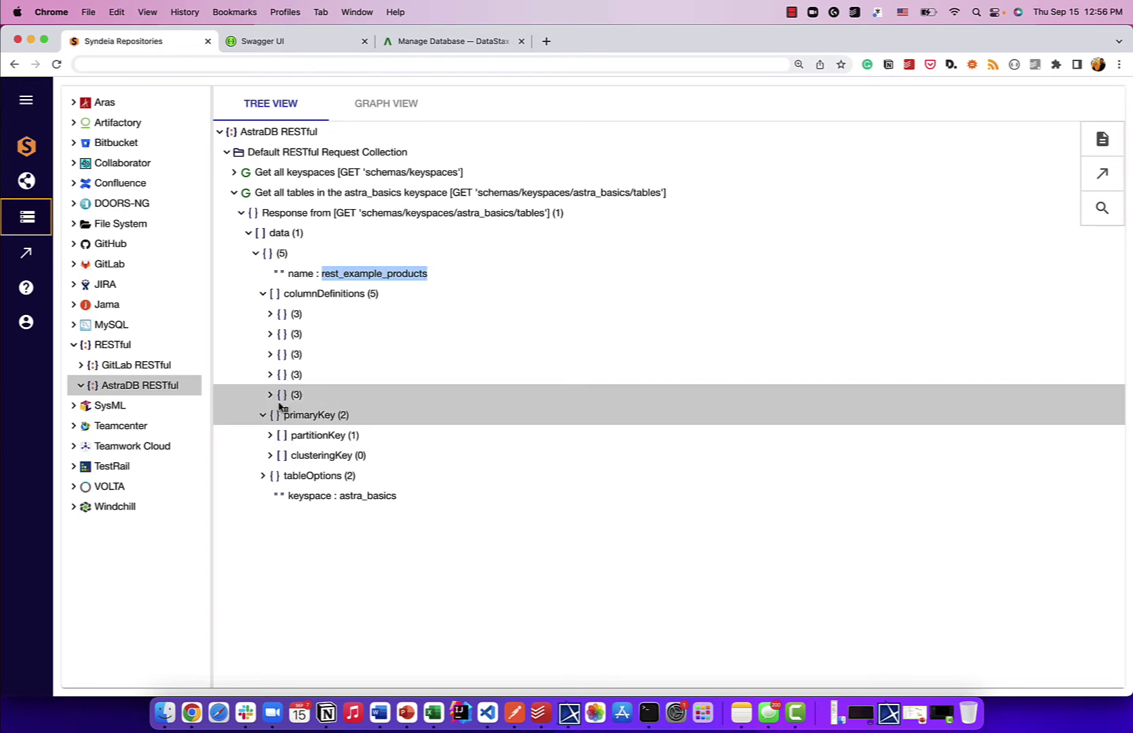
click(271, 436)
click(271, 436)
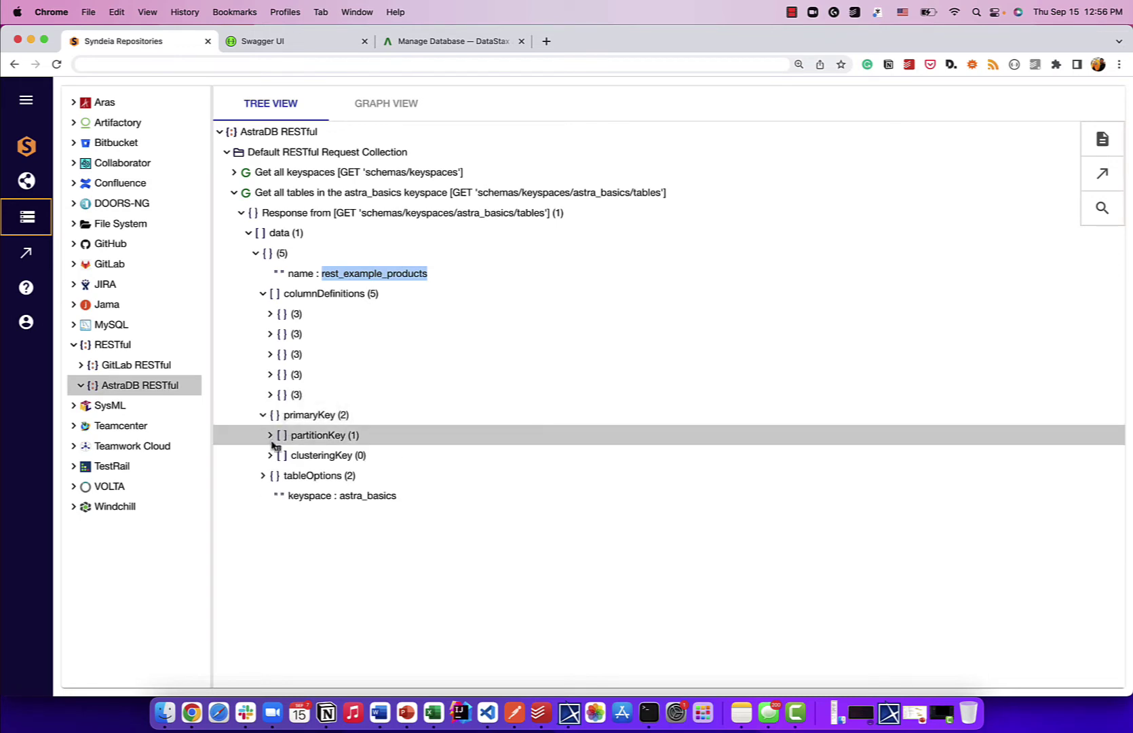
click(264, 476)
click(264, 476)
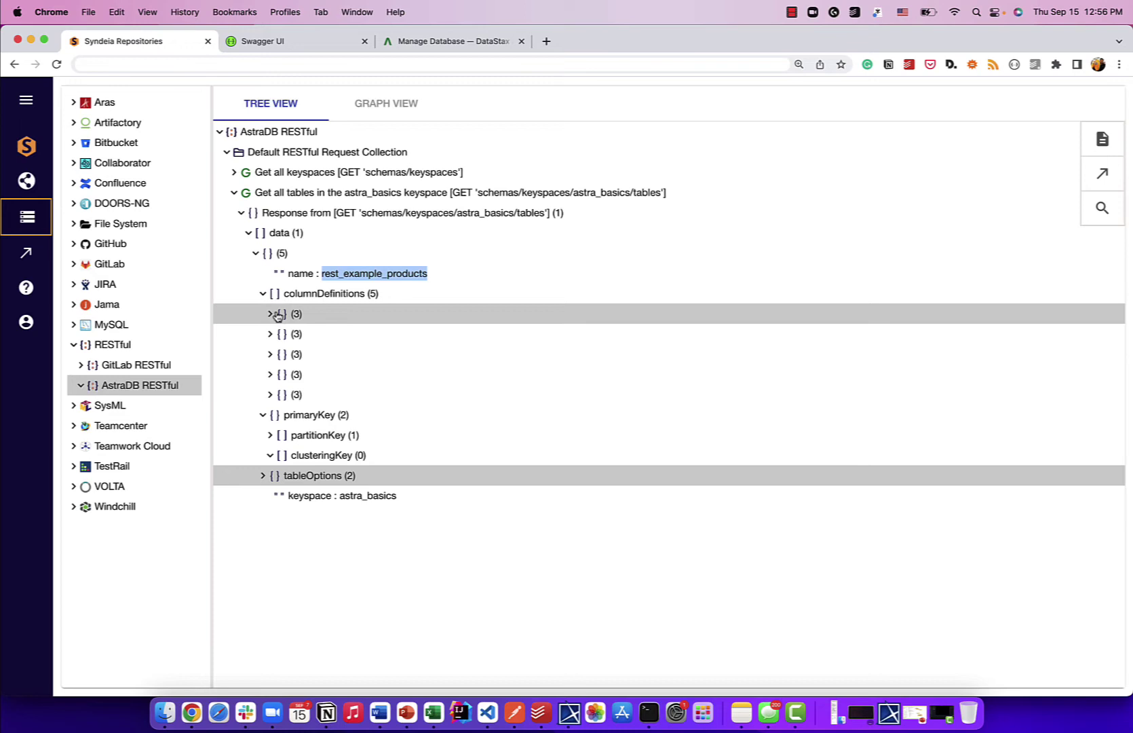
click(242, 213)
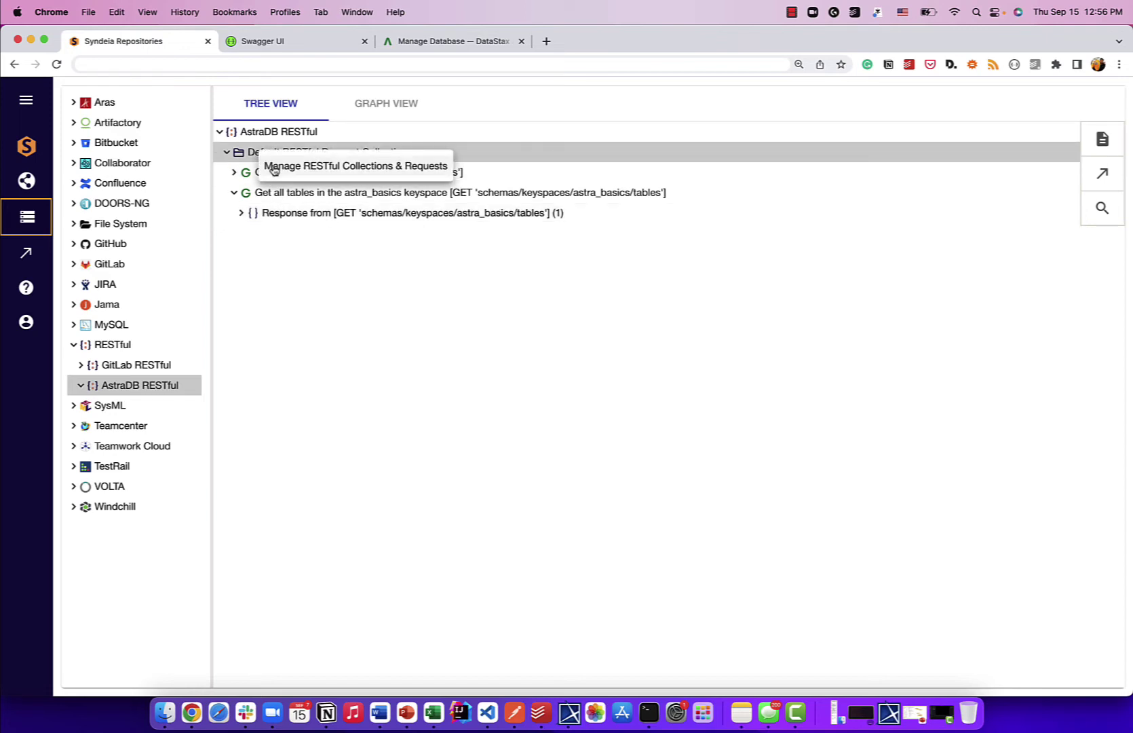
- Clone the Get all tables request from the collection's saved requests list
click(272, 156)
click(376, 132)
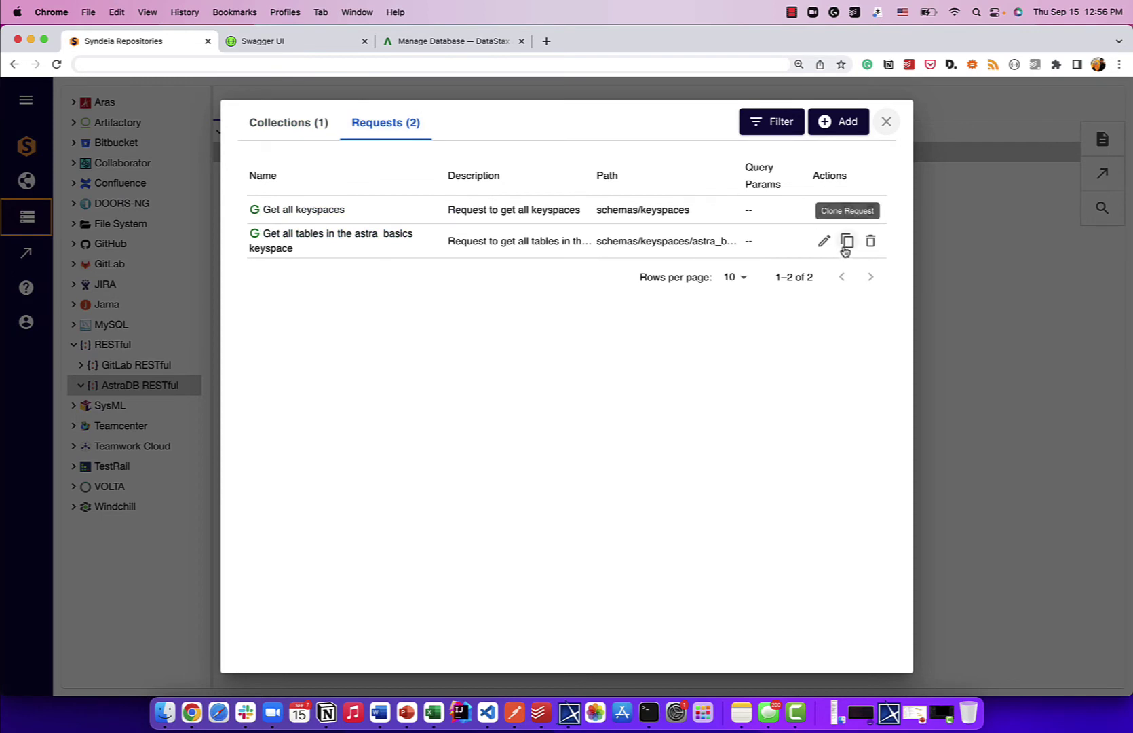
click(846, 245)
- Rename the cloned request to 'Get all rows in the table'
click(400, 191)
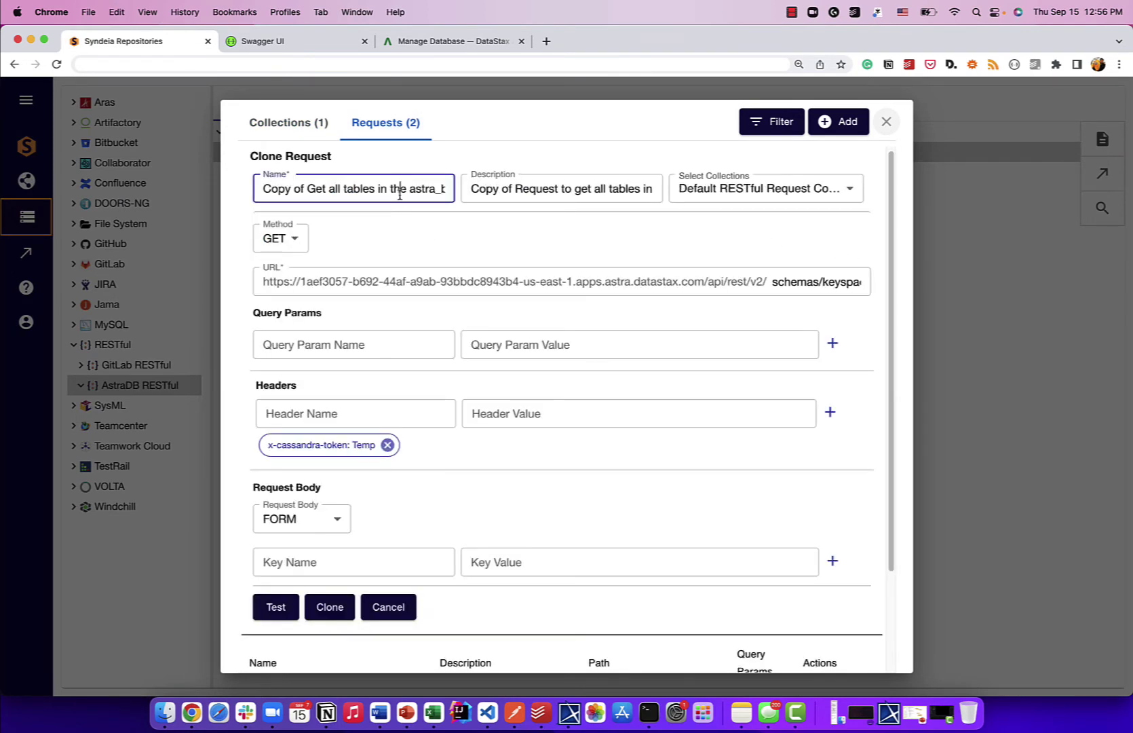
key(super+Left)
key(shift+alt+Right)
key(shift+alt+Right)
key(shift+alt+Right)
key(shift+alt+Left)
key(BackSpace)
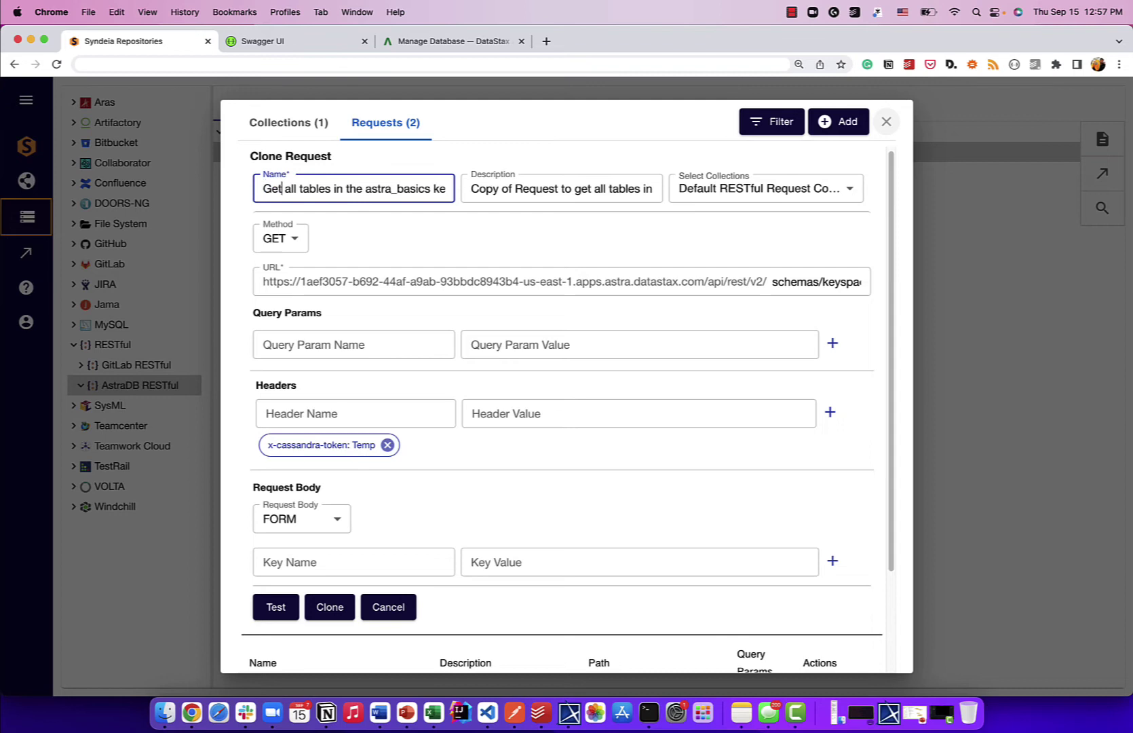
key(alt+Right)
key(alt+Right)
key(Right)
text(rows in tge)
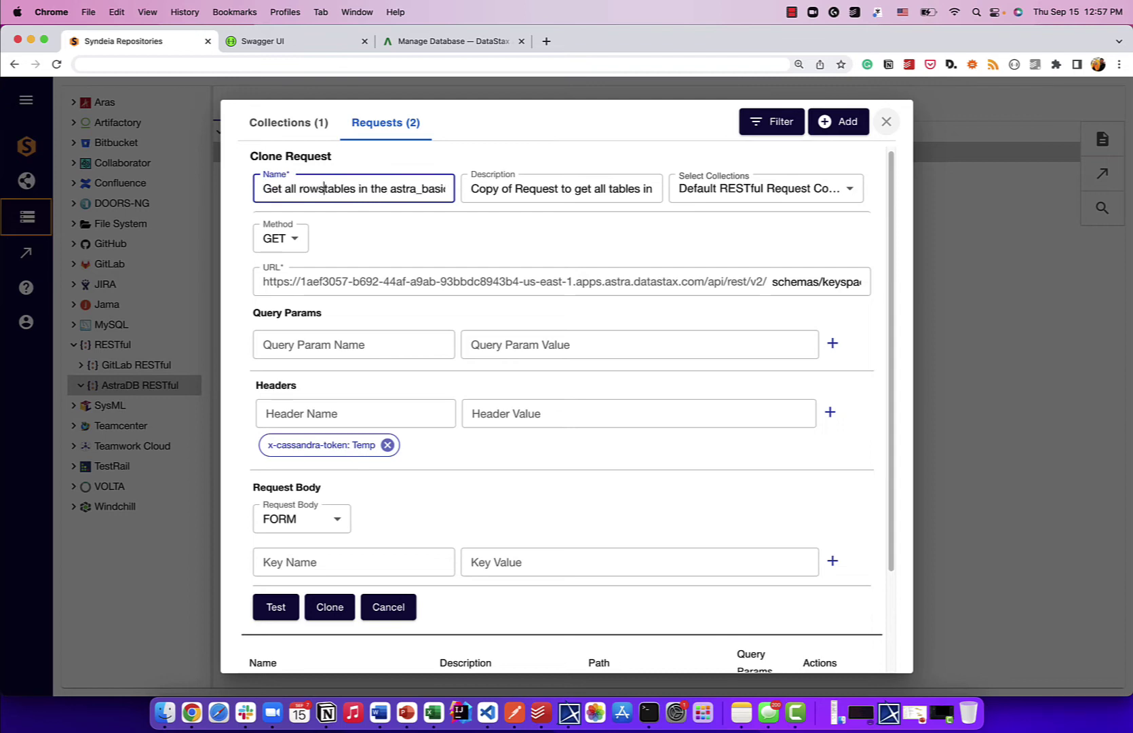
key(BackSpace)
key(BackSpace)
key(BackSpace)
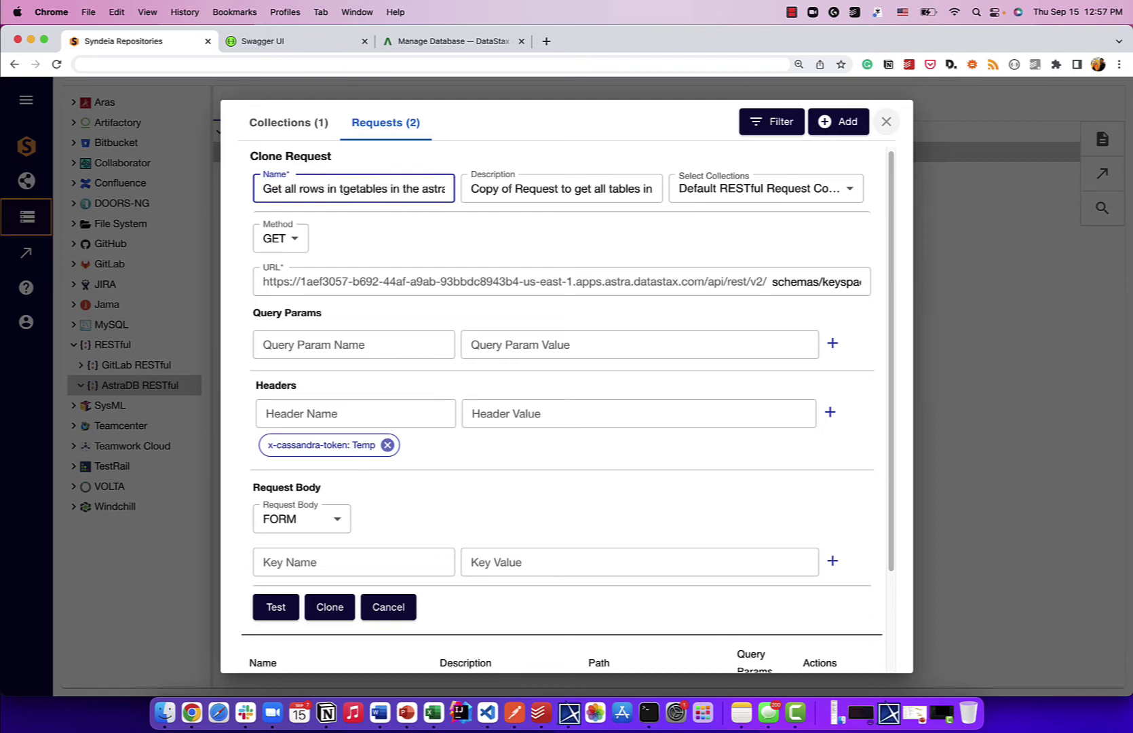
text(he)
key(super+shift+Right)
key(BackSpace)
- Change the description to remove 'Copy of' and end with 'rows in the table'
key(Tab)
key(Left)
key(shift+Right)
key(shift+Right)
key(shift+Right)
key(shift+Right)
key(shift+Right)
key(shift+Right)
key(shift+Right)
key(shift+Right)
key(BackSpace)
key(alt+Right)
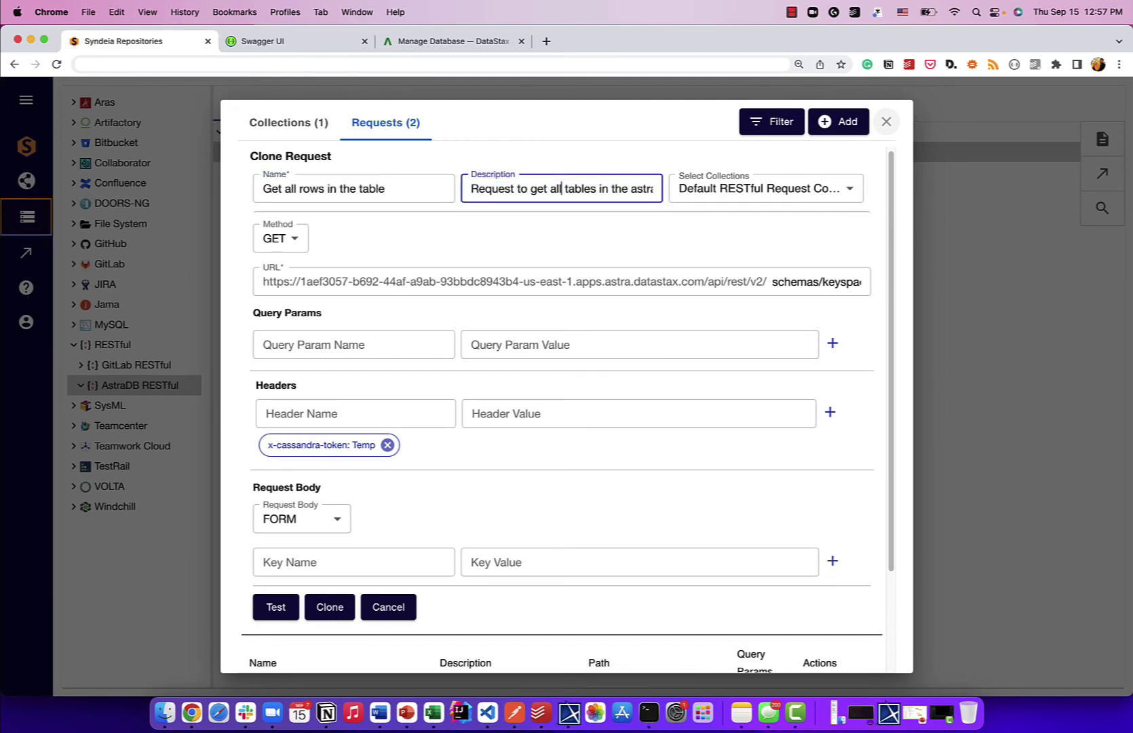
key(super+shift+Right)
text(rows in the table)
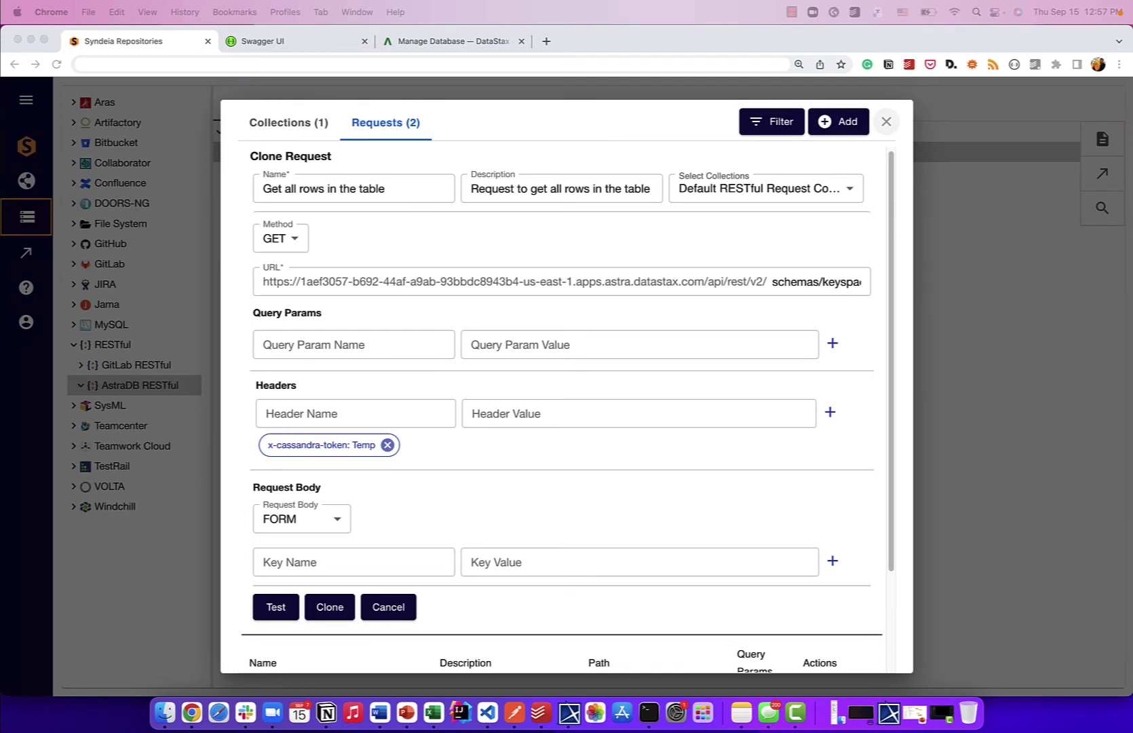
- Replace the URL path with the rows path for the products table
click(780, 285)
double_click(776, 282)
key(shift+End)
key(super+v)
key(super+Left)
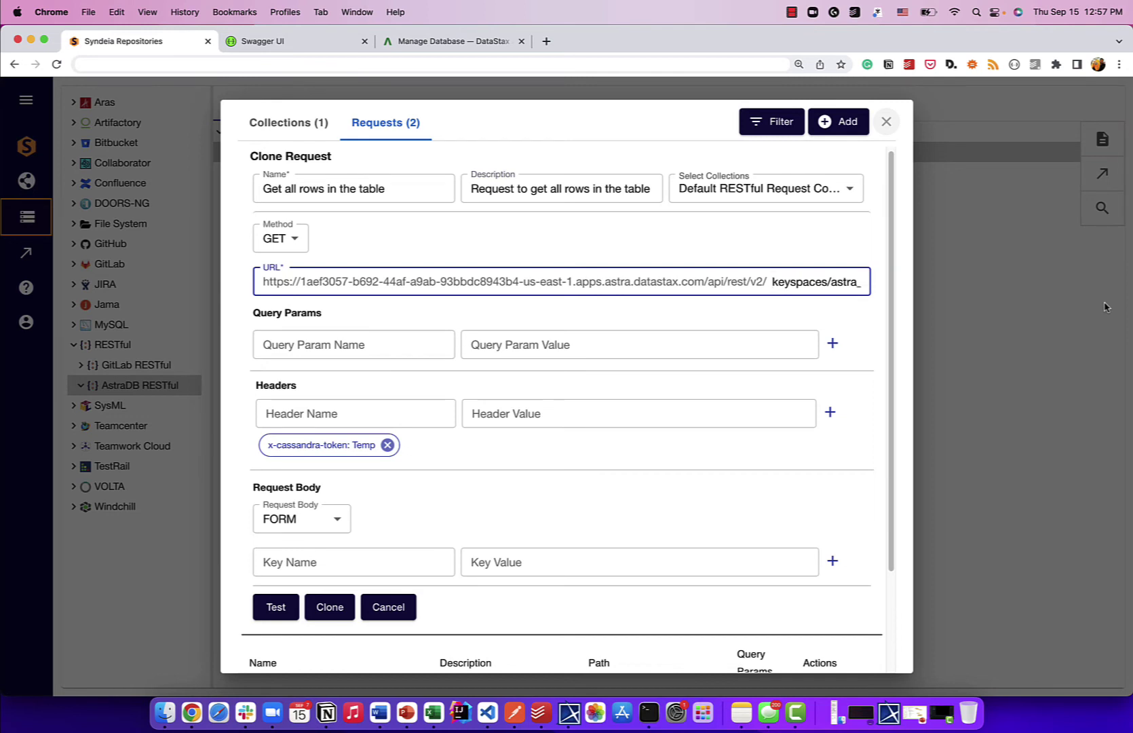
key(alt+Right)
key(alt+Right)
key(shift+alt+Right)
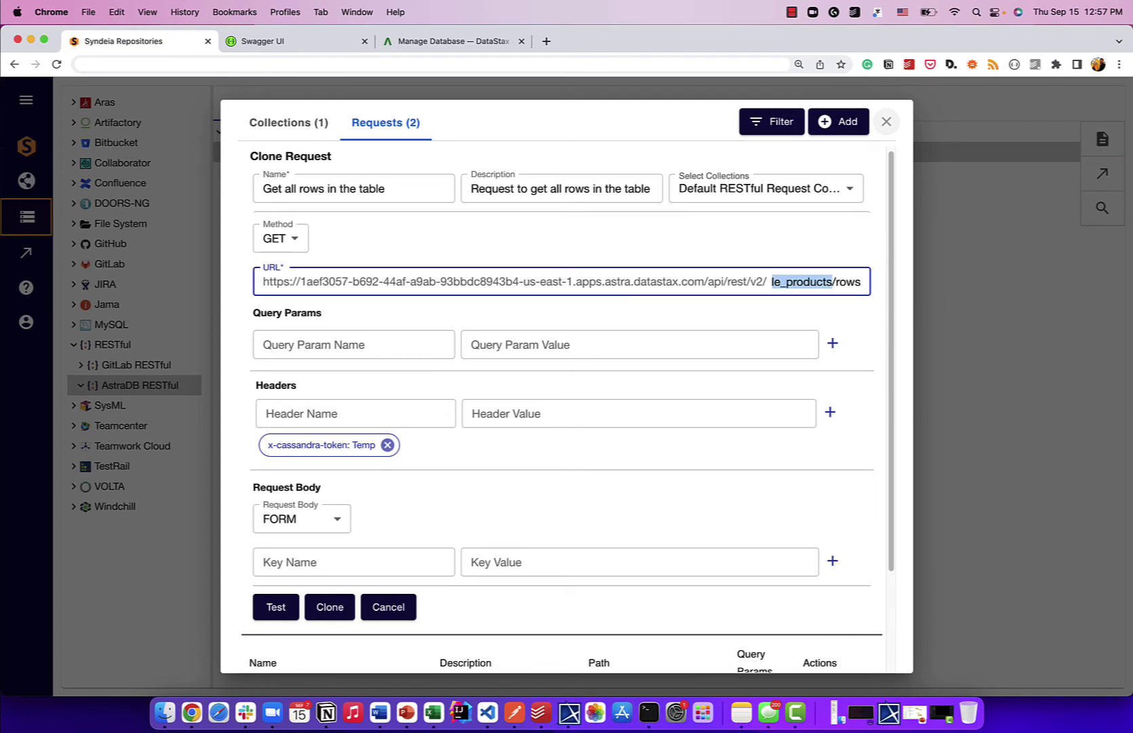
key(Right)
key(shift+alt+Right)
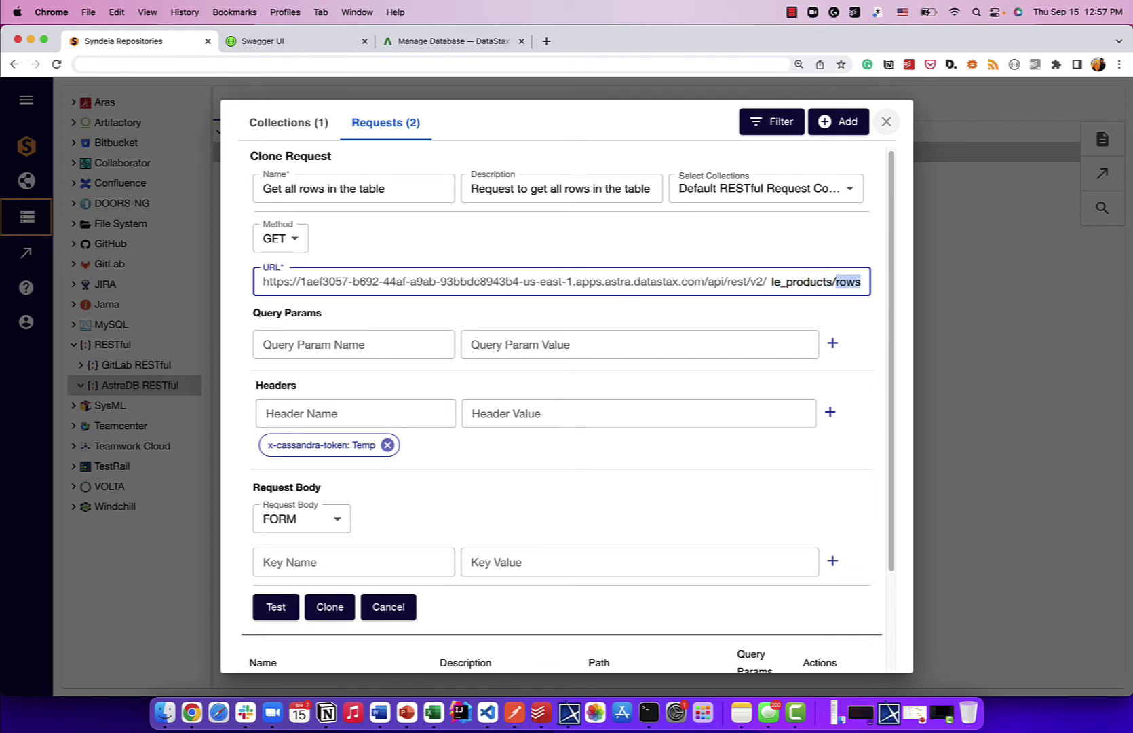
click(812, 242)
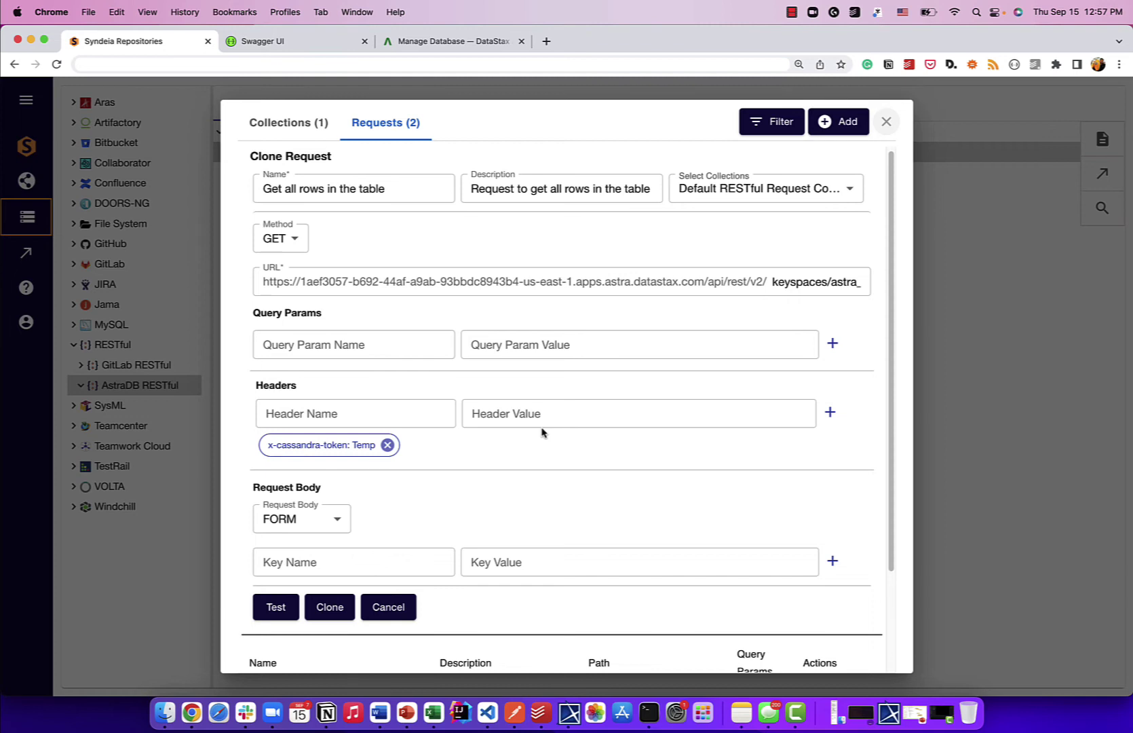
- Test the request to preview product row data, then clone it
click(274, 606)
scroll(471, 515, down, 5)
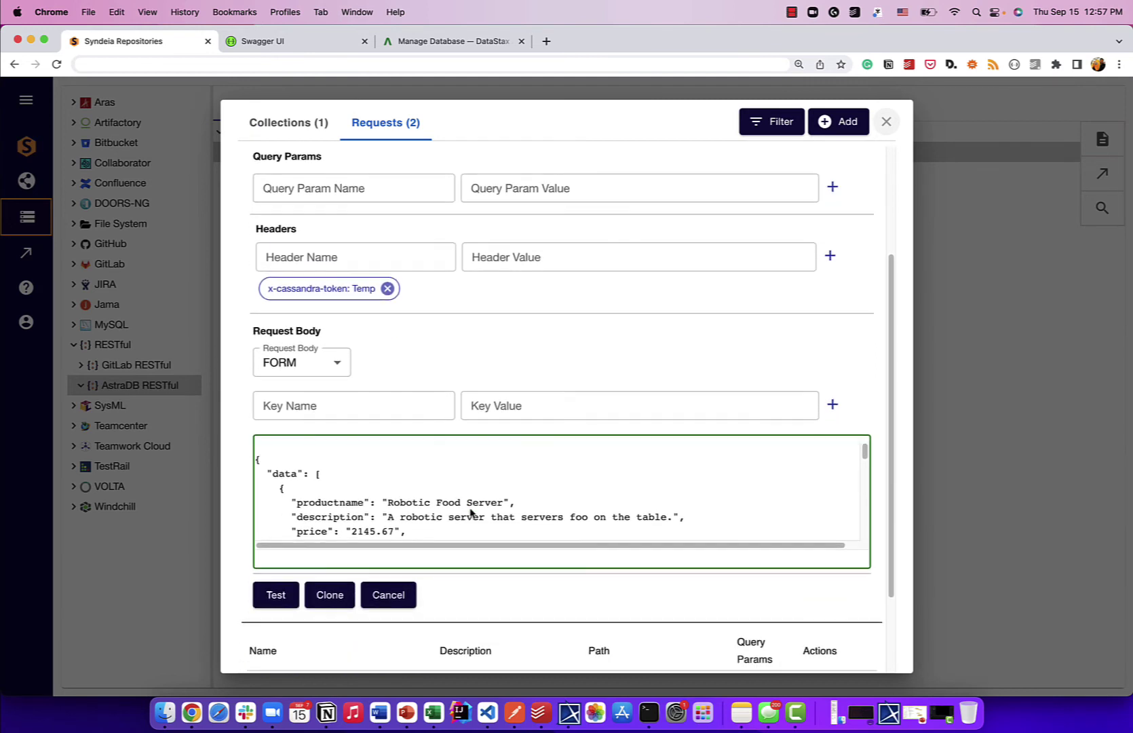
scroll(367, 435, down, 1)
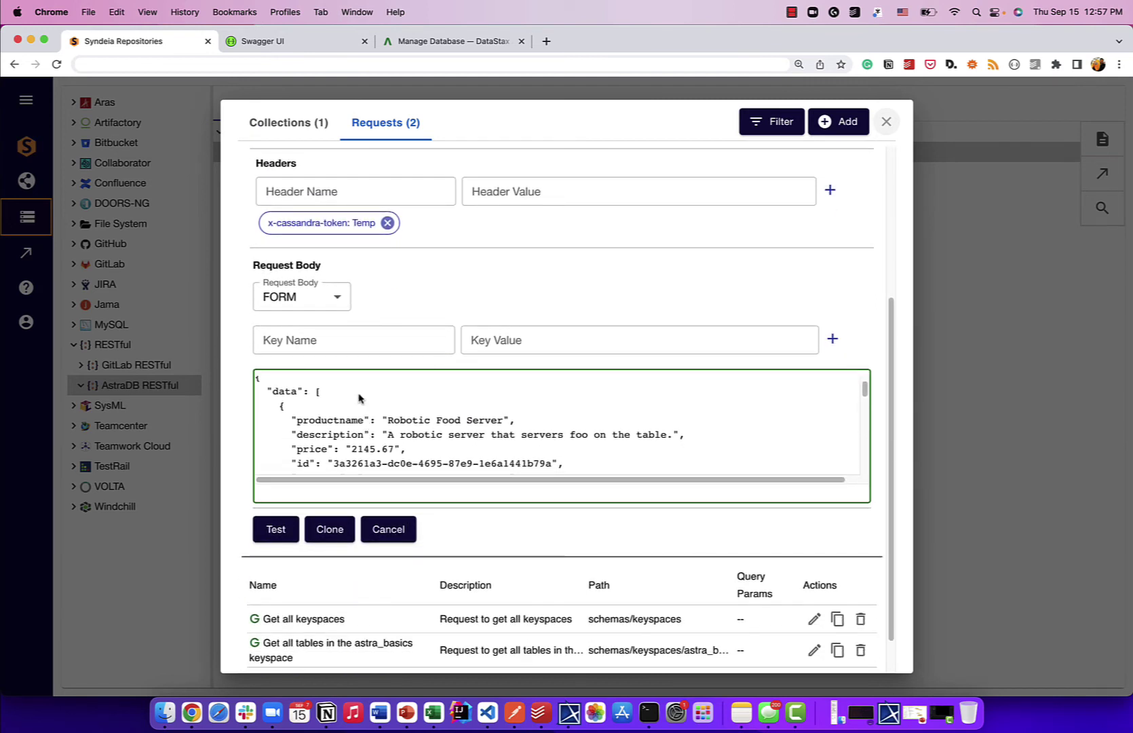
click(329, 529)
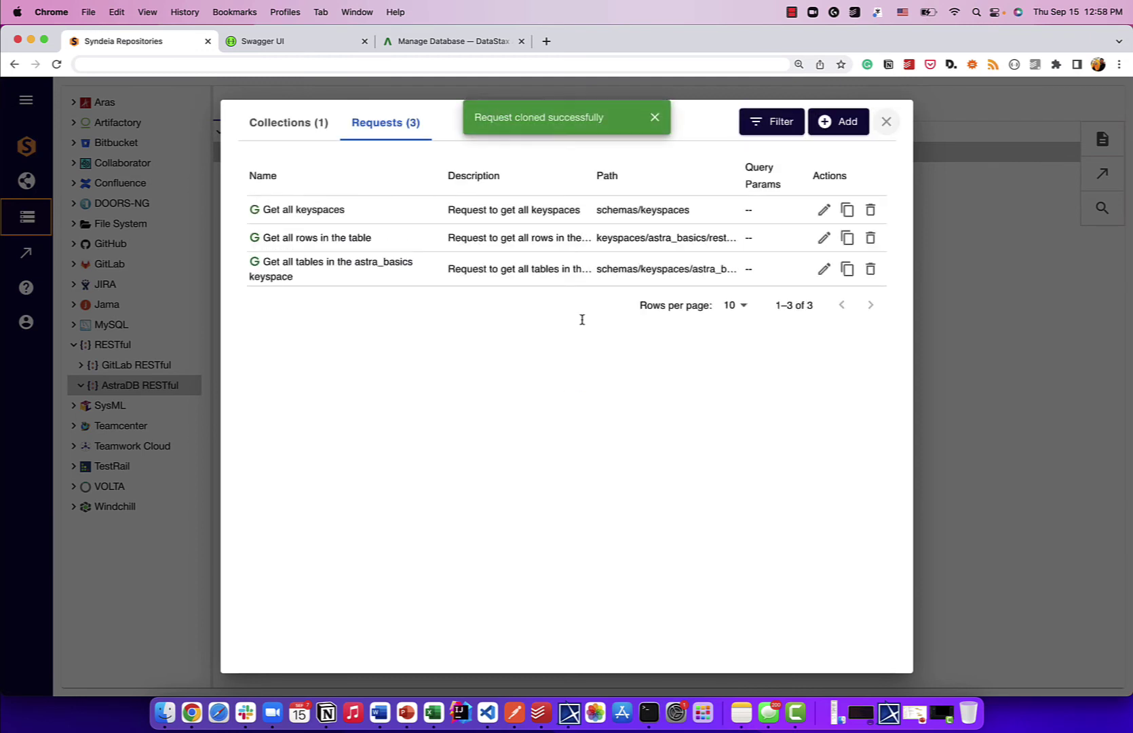
- Clone the Get all tables request and rename it 'Get row with a primary key'
click(848, 269)
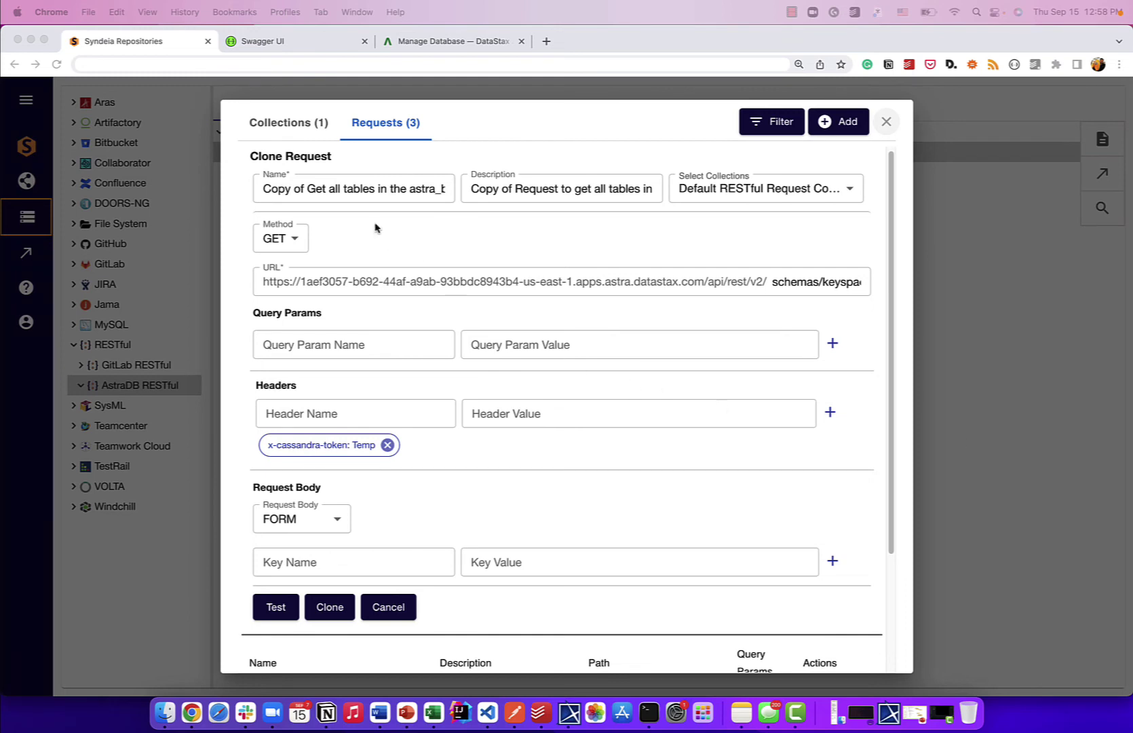
click(342, 192)
key(shift+alt+Right)
key(shift+alt+Right)
key(shift+alt+Right)
key(shift+alt+Left)
key(BackSpace)
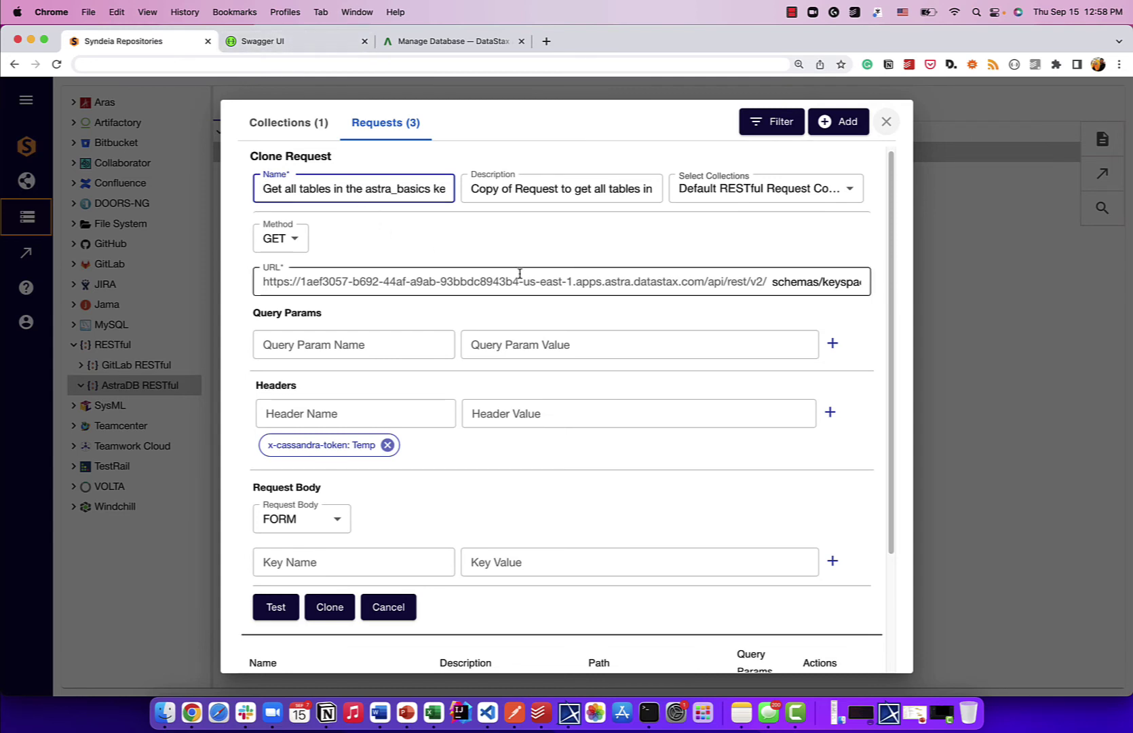
key(BackSpace)
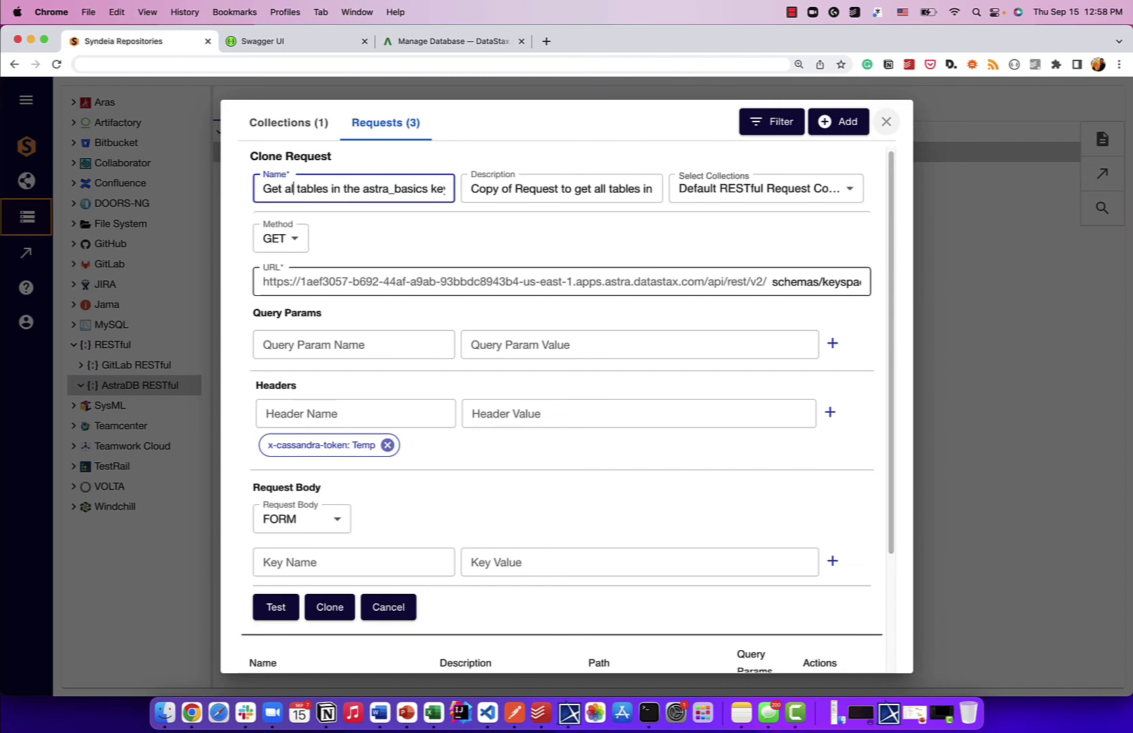
key(BackSpace)
key(BackSpace)
text(row with a pr)
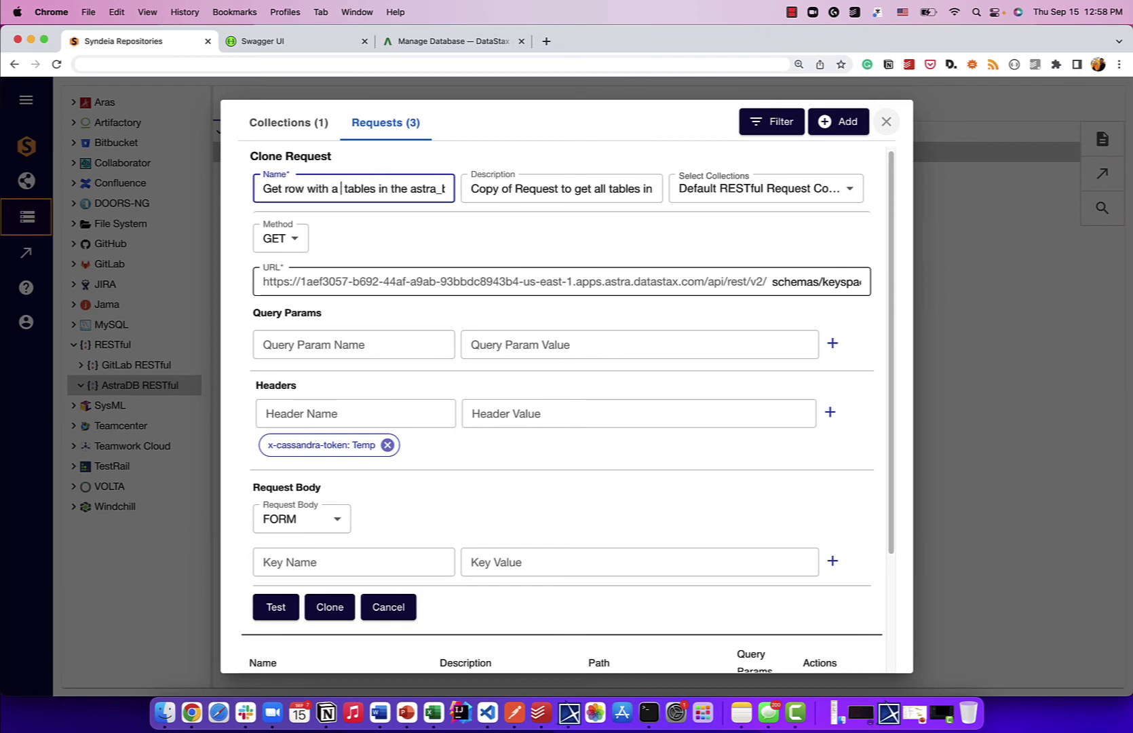
text(imary)
key(BackSpace)
key(BackSpace)
key(BackSpace)
key(BackSpace)
key(BackSpace)
key(BackSpace)
text(rimary key)
key(shift+End)
key(Delete)
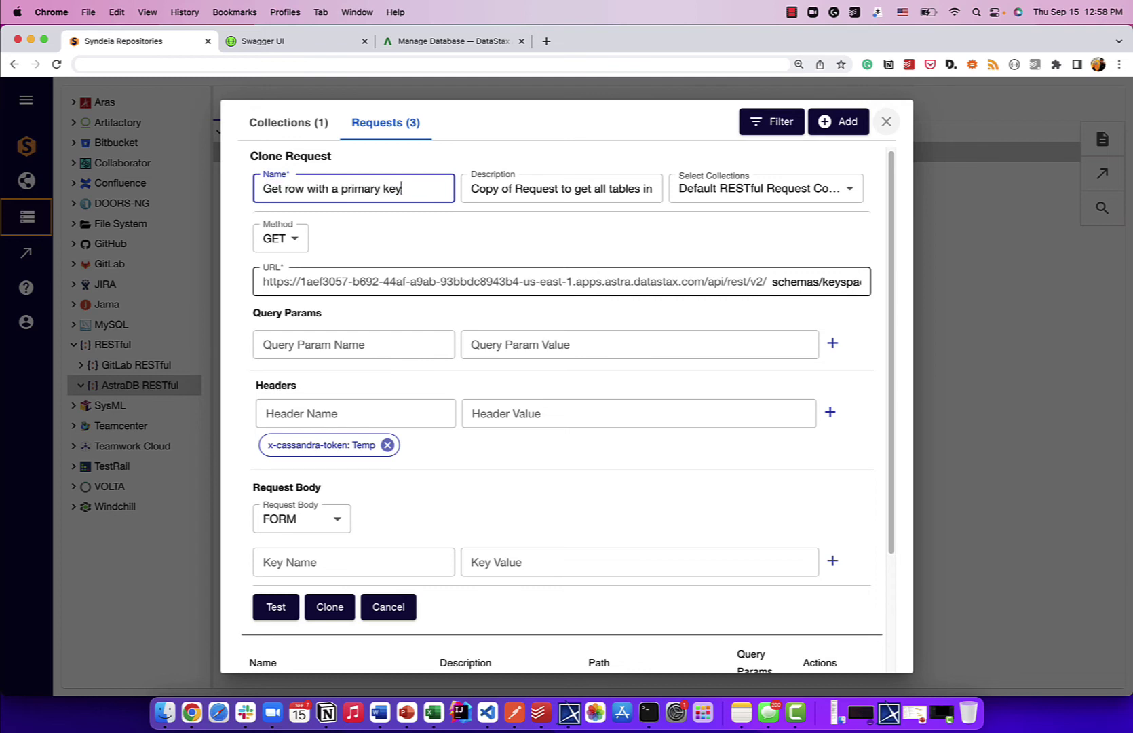
- Edit the description to drop 'Copy of' and end with 'row with primary key'
key(Tab)
key(Left)
key(alt+shift+Right)
key(alt+shift+Right)
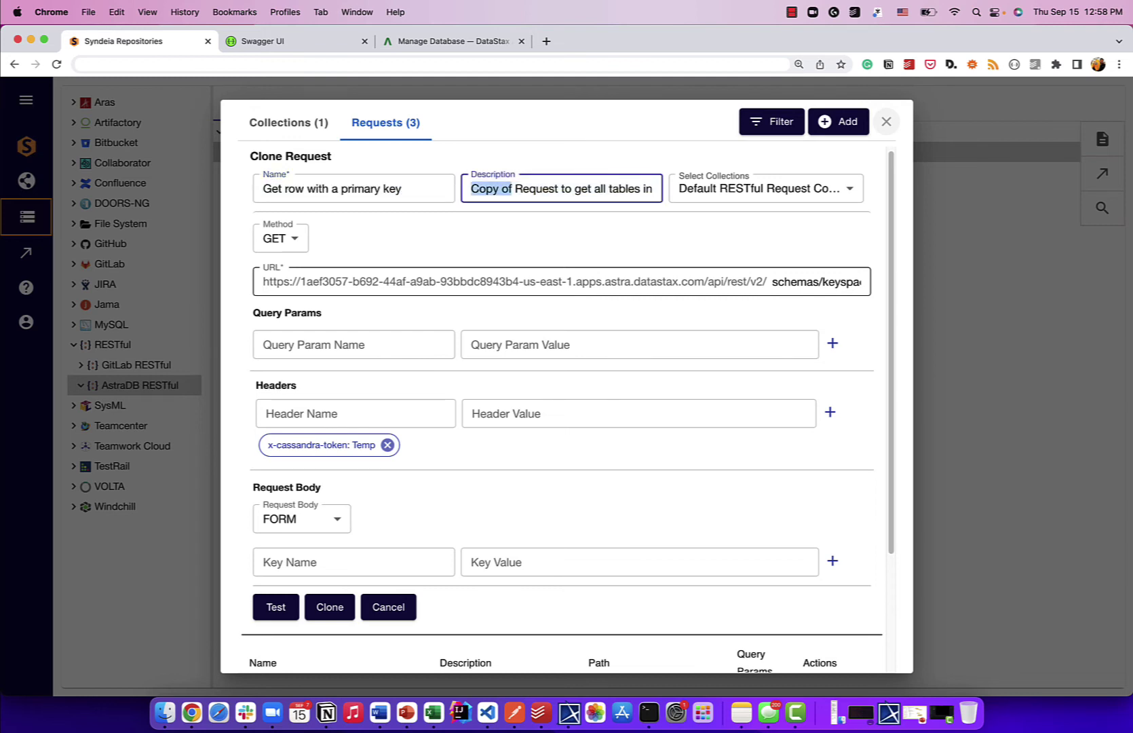
key(Delete)
key(Delete)
key(alt+Right)
key(alt+Right)
key(shift+End)
key(Delete)
text(row with primary key)
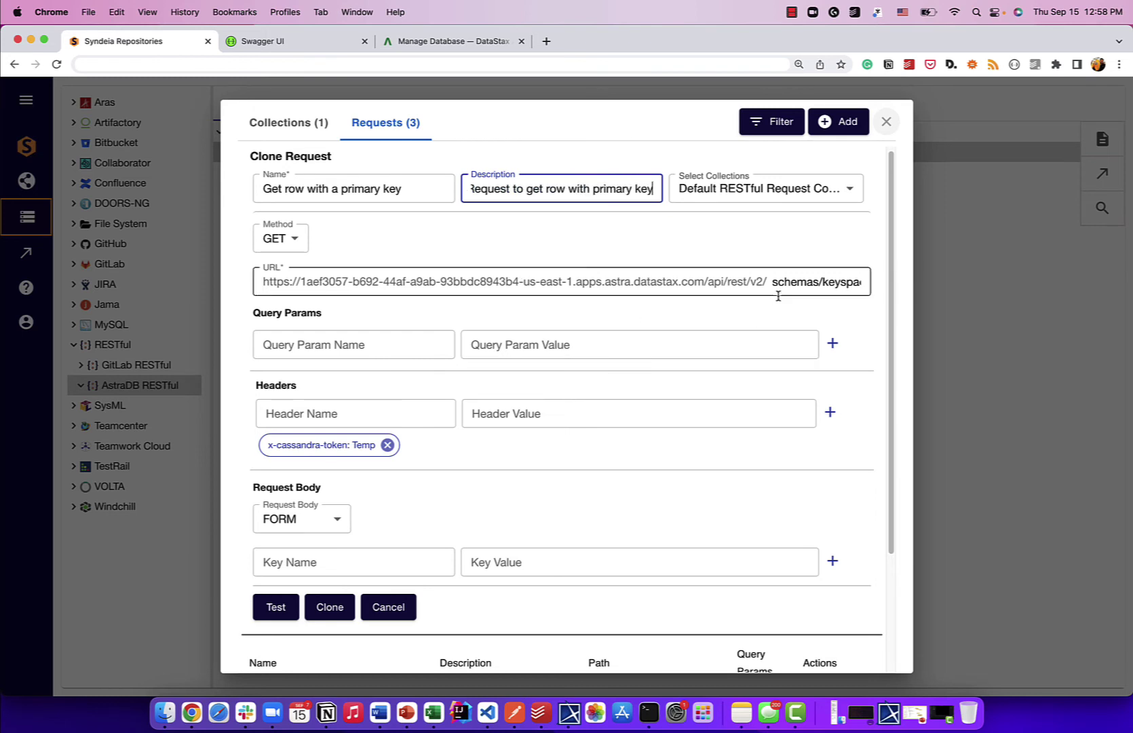
- Paste the row-by-primary-key path with the product id into the URL
drag(772, 283, 1040, 286)
key(super+c)
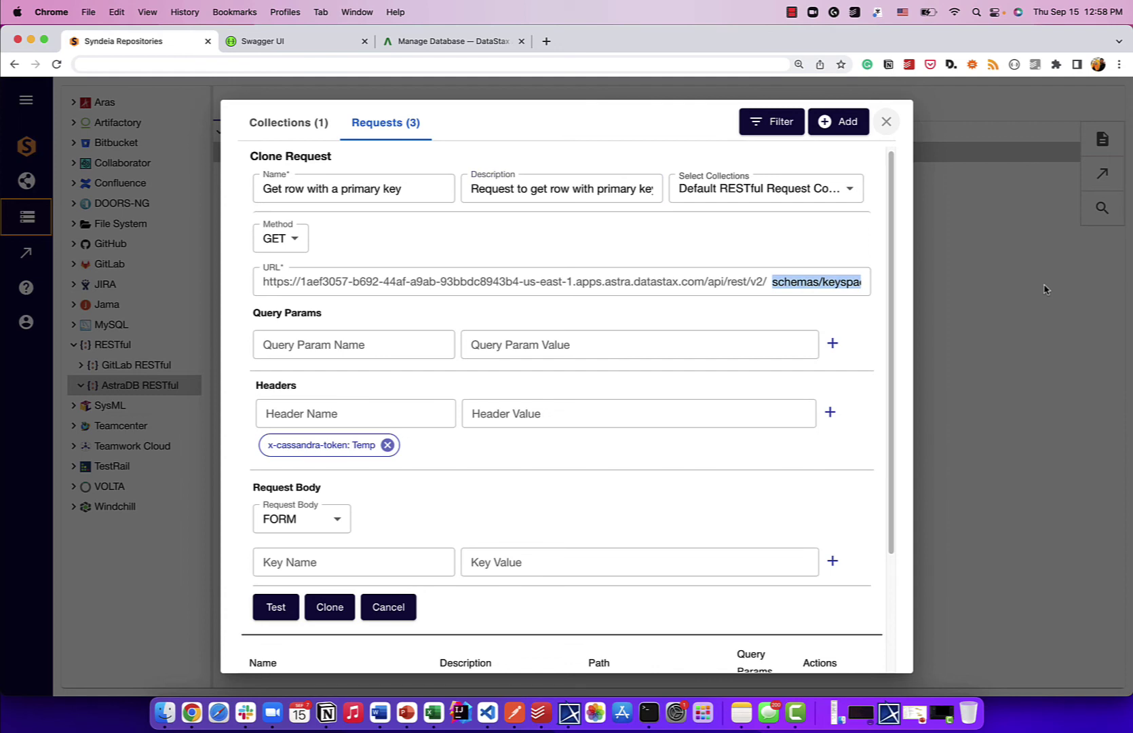
key(super+Tab)
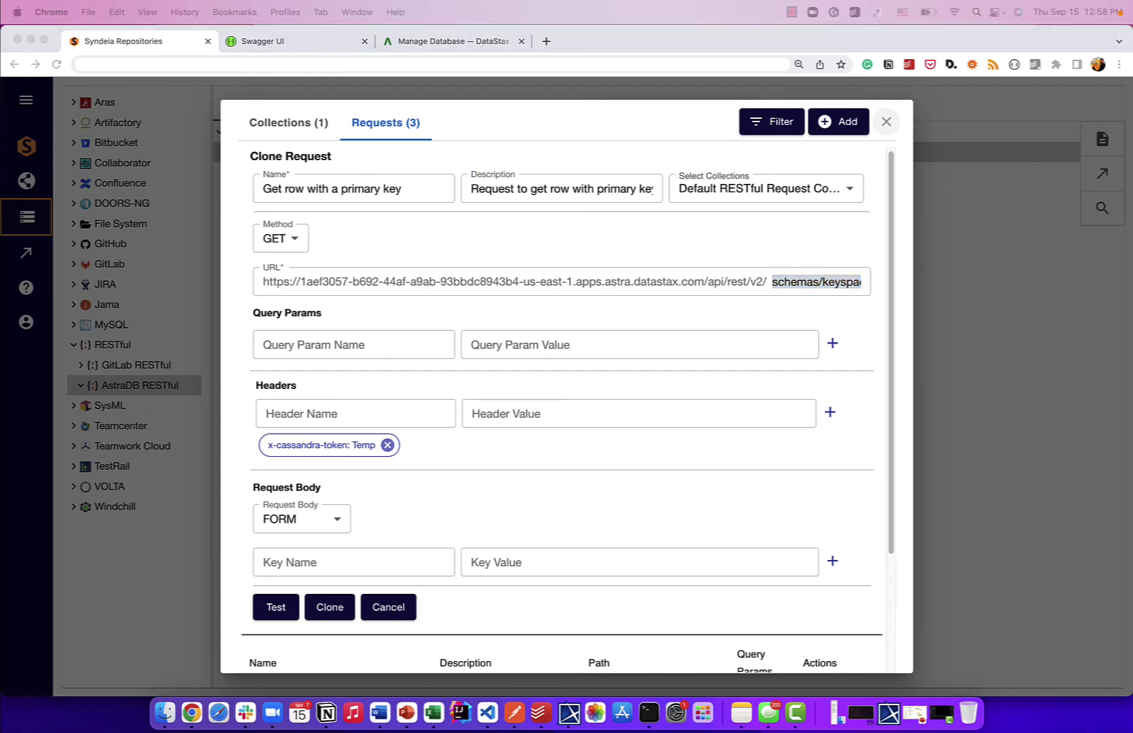
key(super+Tab)
key(super+v)
key(alt+Right)
key(alt+Right)
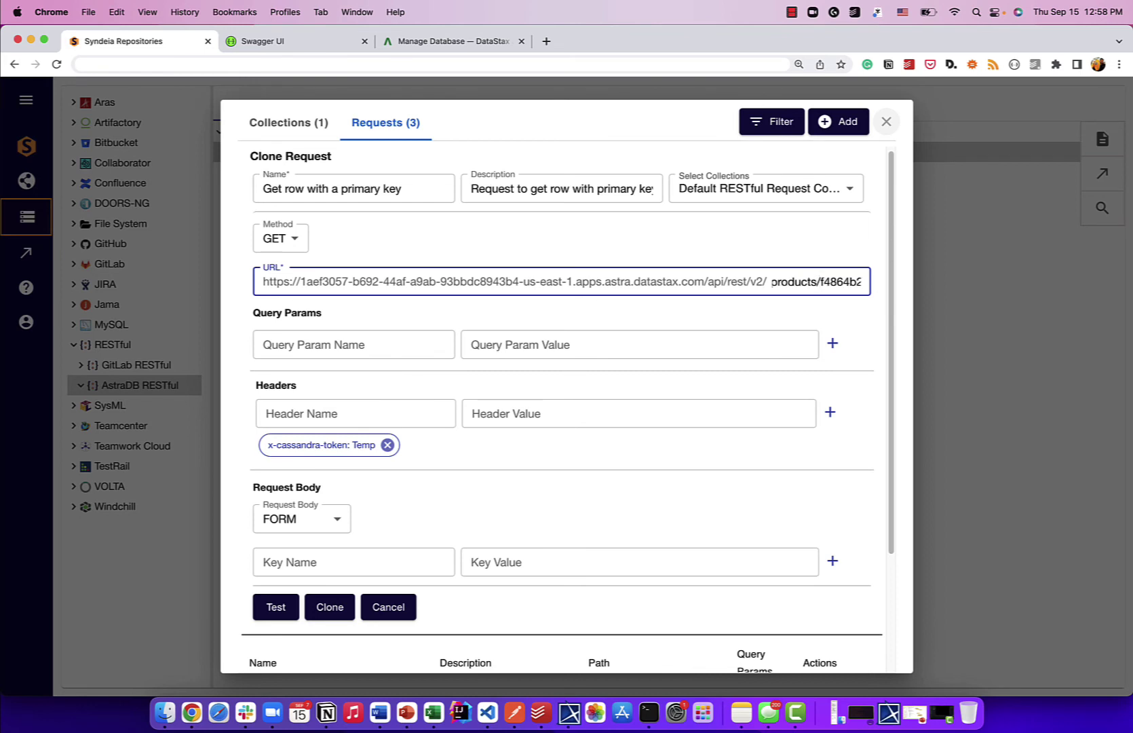
key(super+shift+Right)
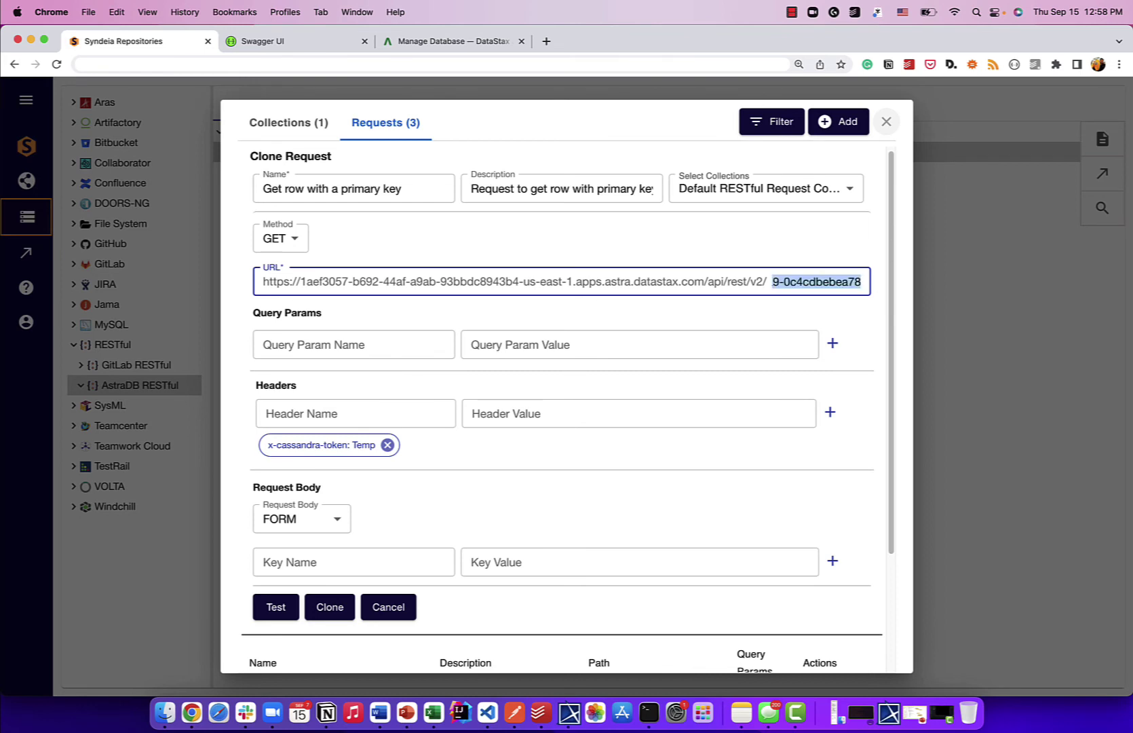
click(680, 317)
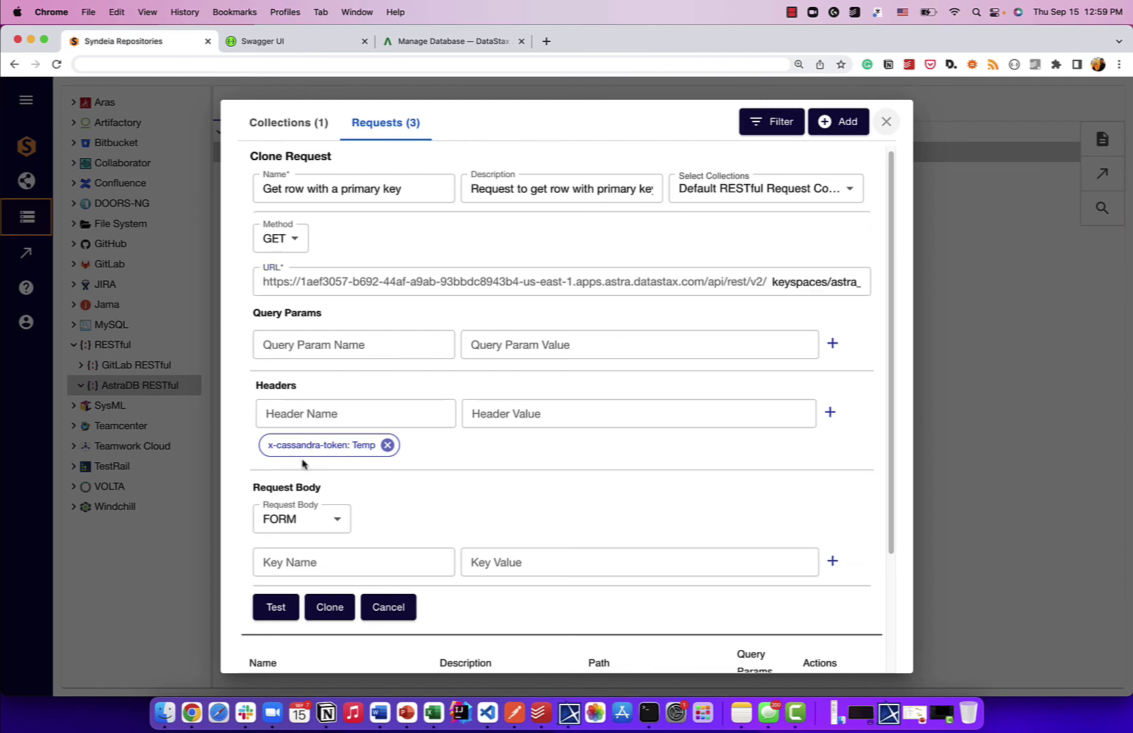
- Test the request to fetch the Drone X1 row, clone it, and close the dialog
click(292, 598)
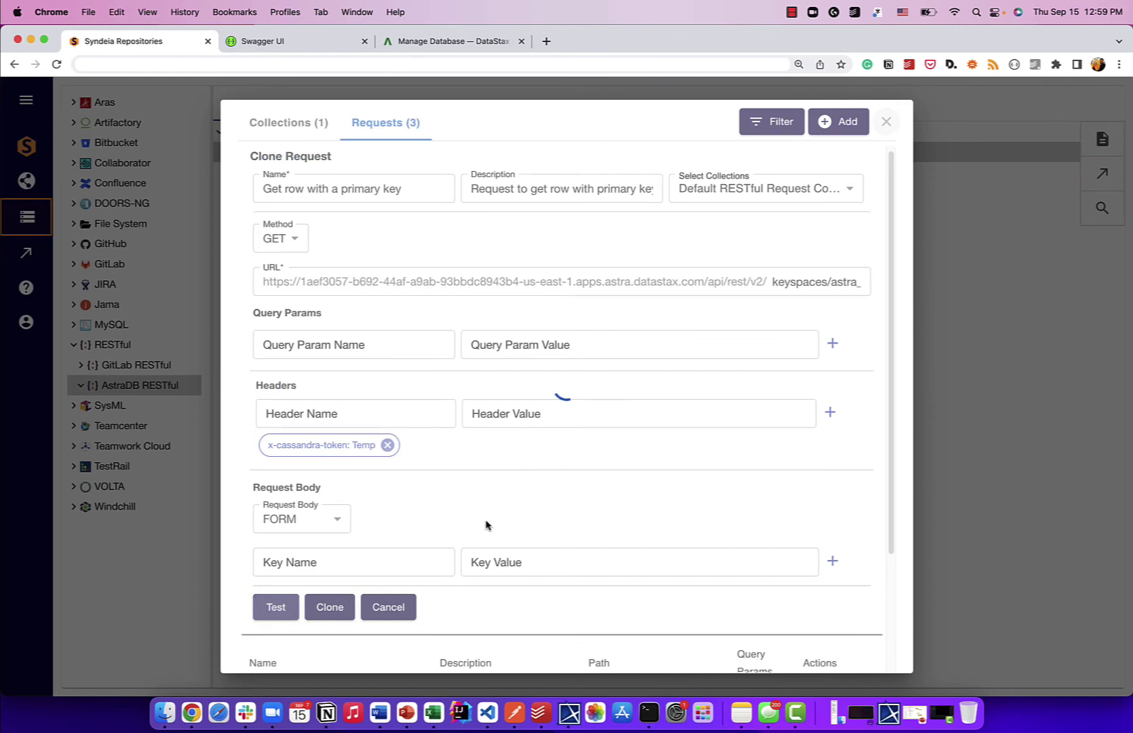
scroll(532, 487, down, 5)
scroll(337, 504, up, 1)
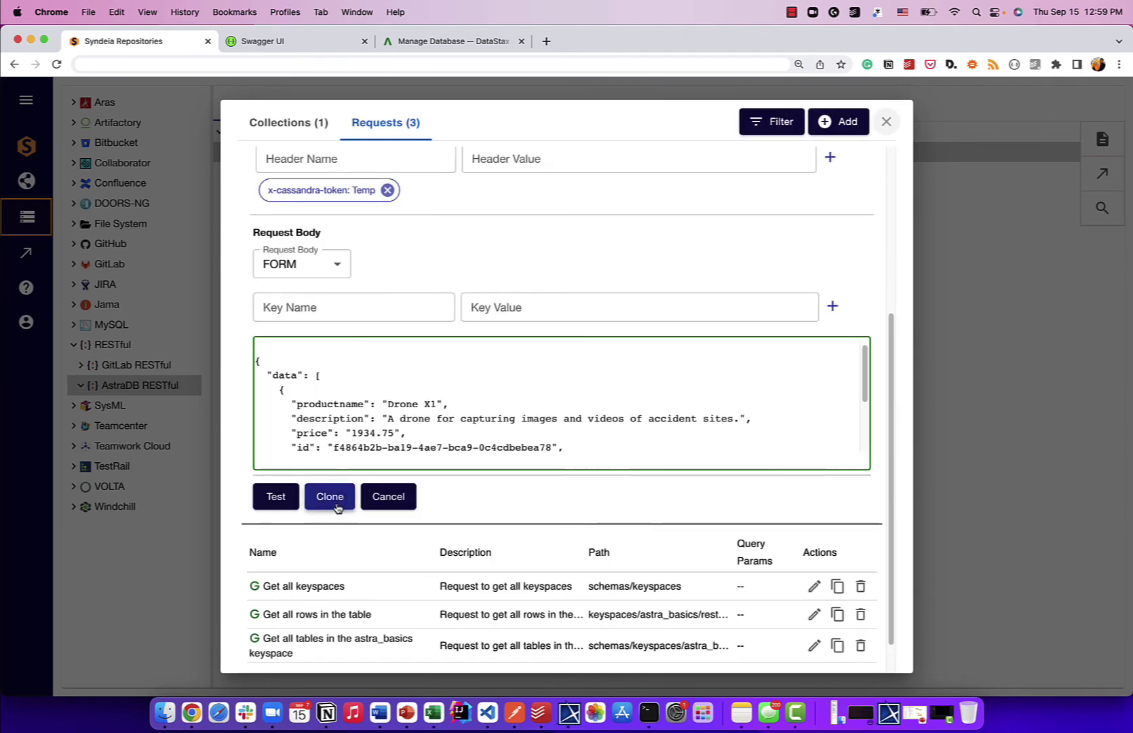
click(329, 497)
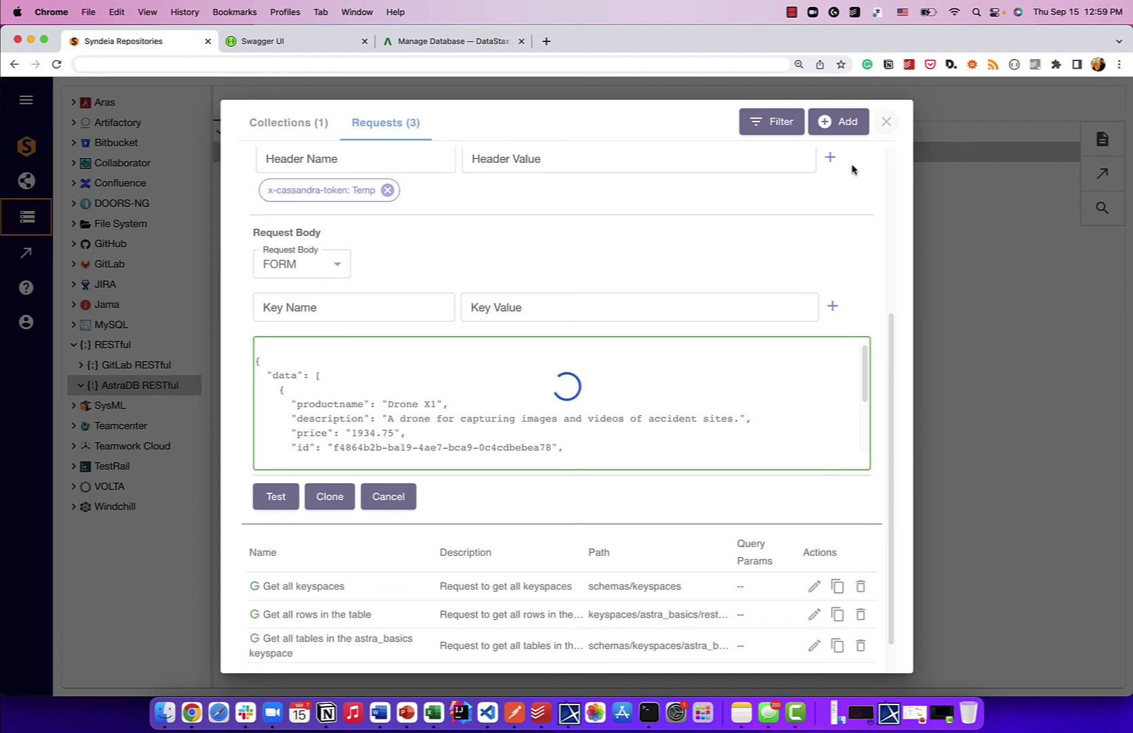
click(886, 121)
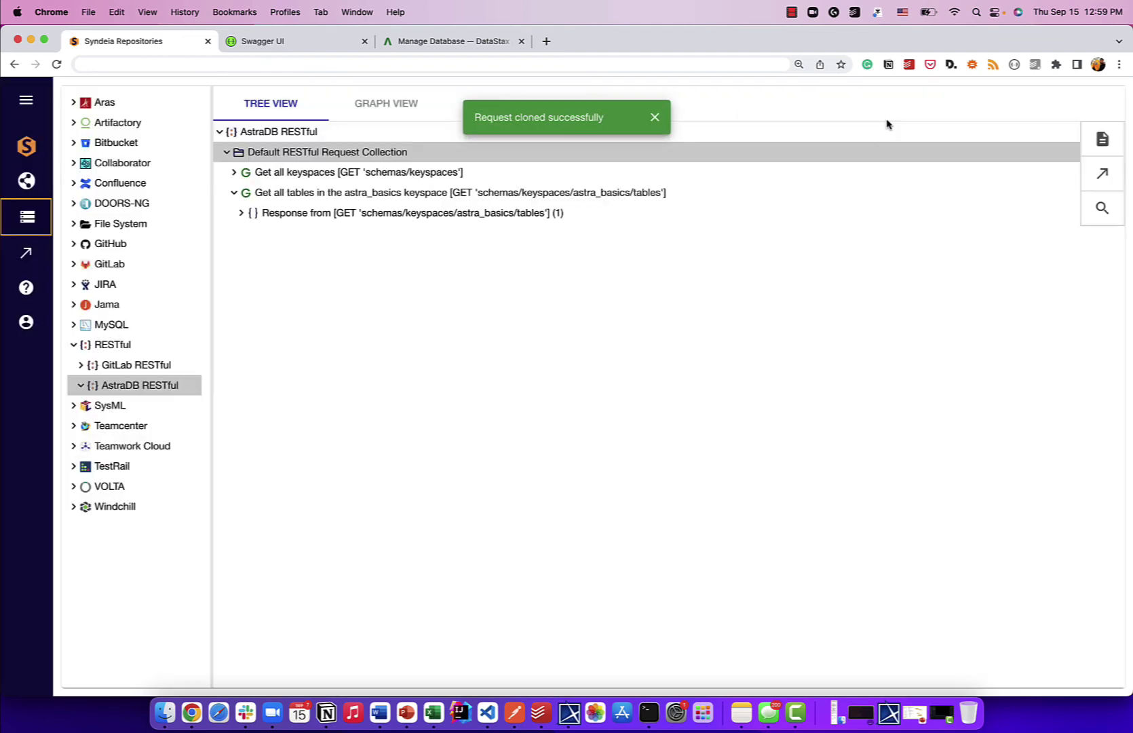
- Back in Syndeia, refresh the collection to list four requests and dismiss the notification
click(296, 41)
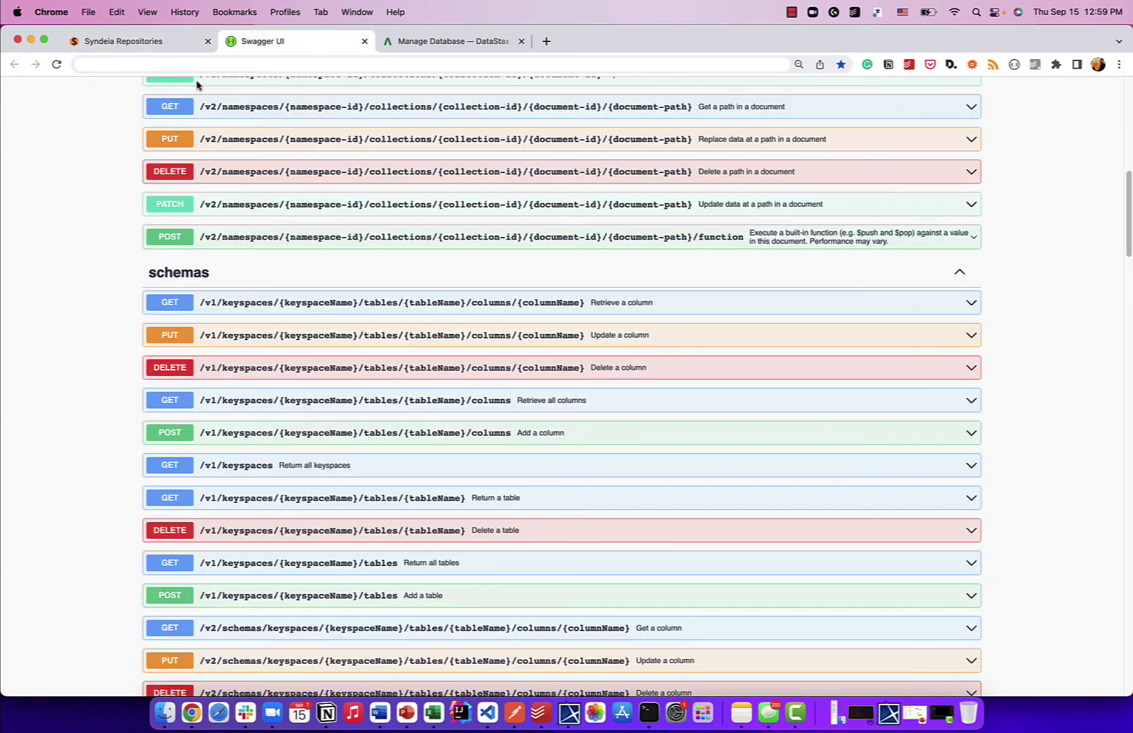
click(198, 45)
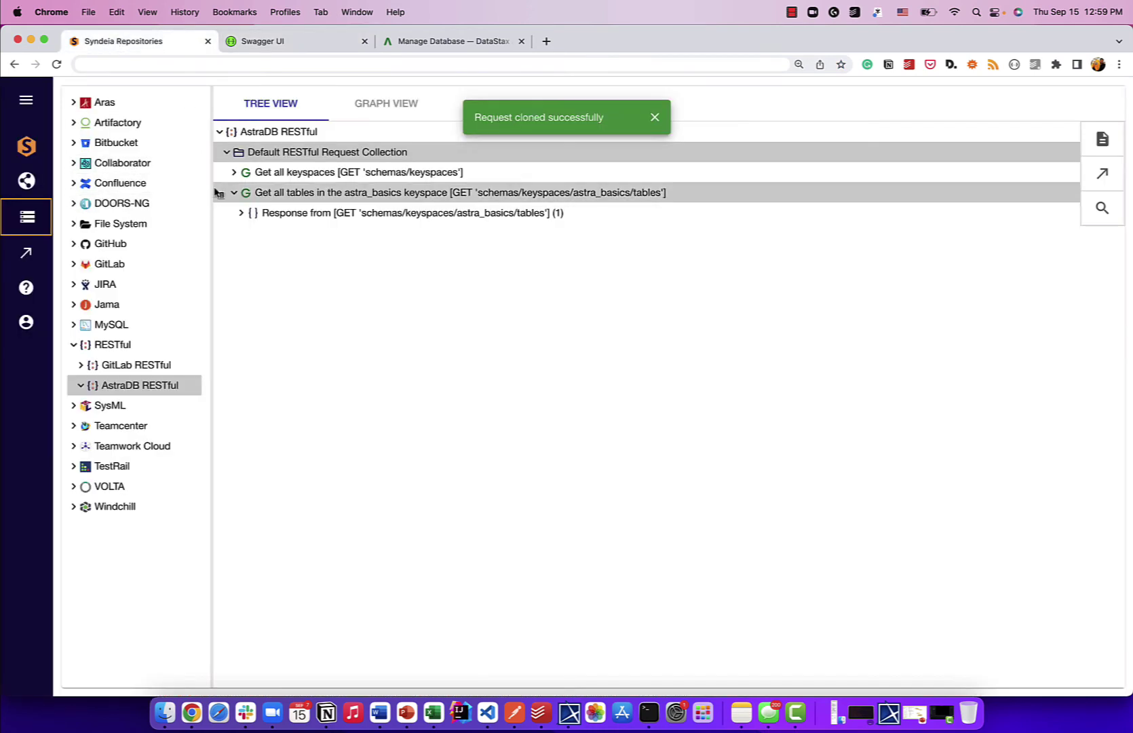
click(227, 152)
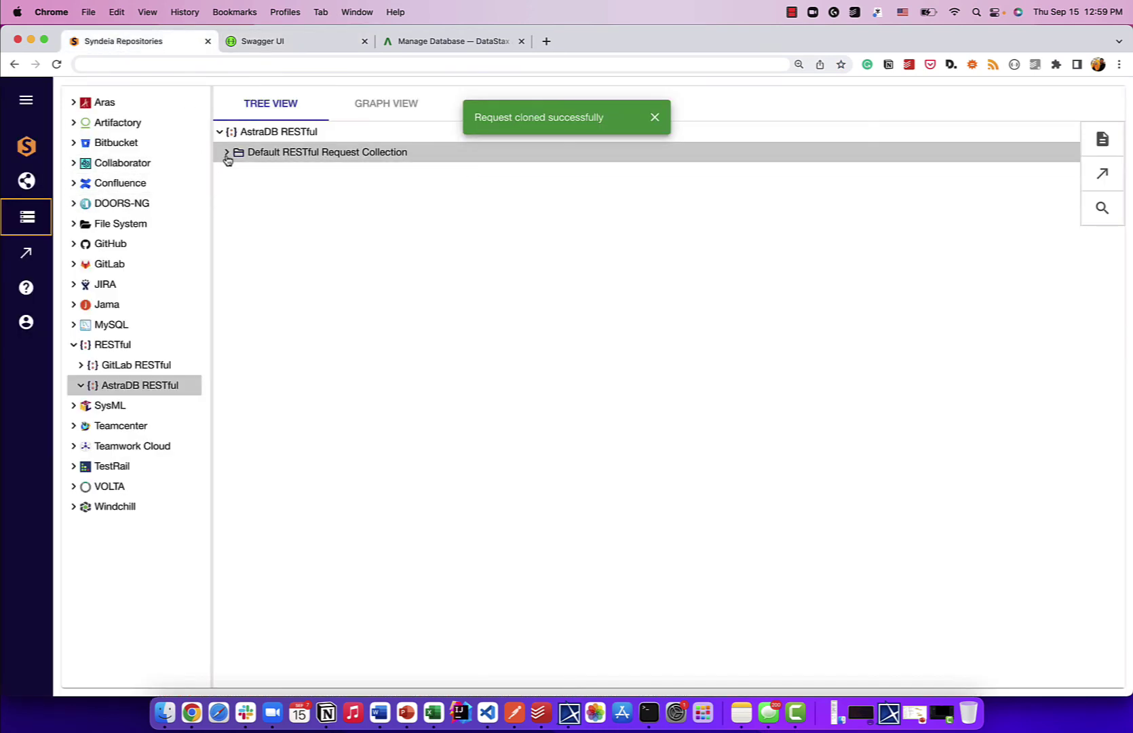
click(227, 152)
click(658, 122)
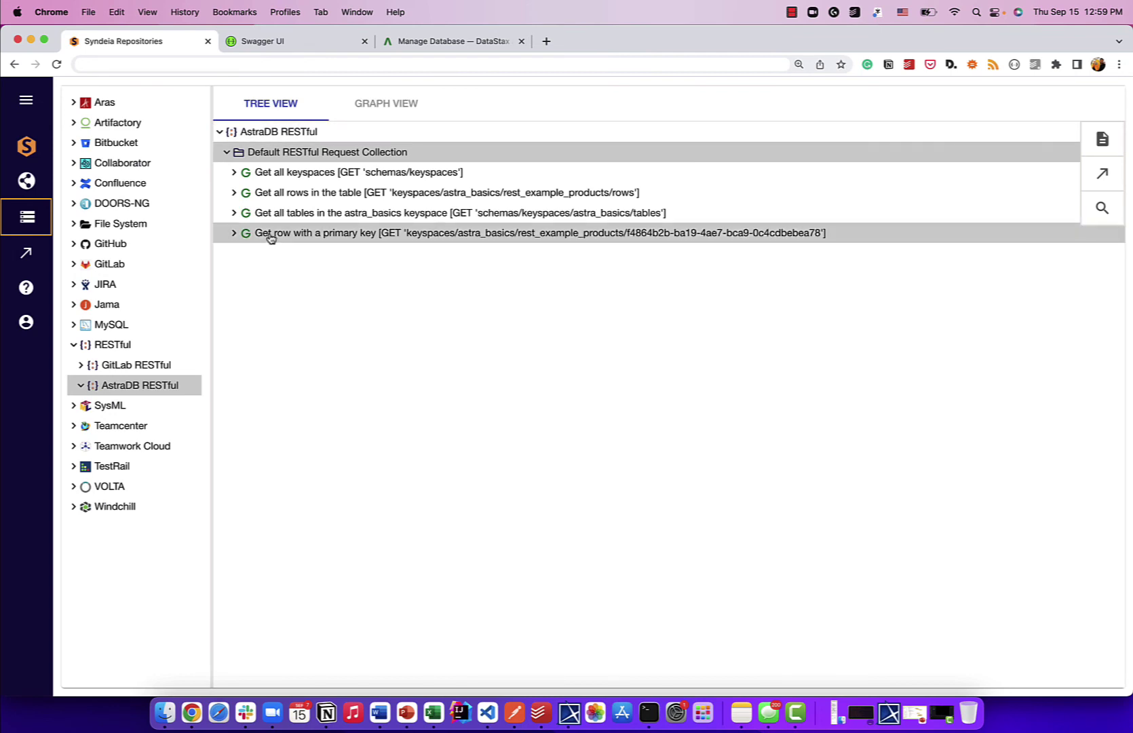
- Expand the Get all rows response and browse its rows, starting with Robotic Food Server
click(235, 193)
click(241, 213)
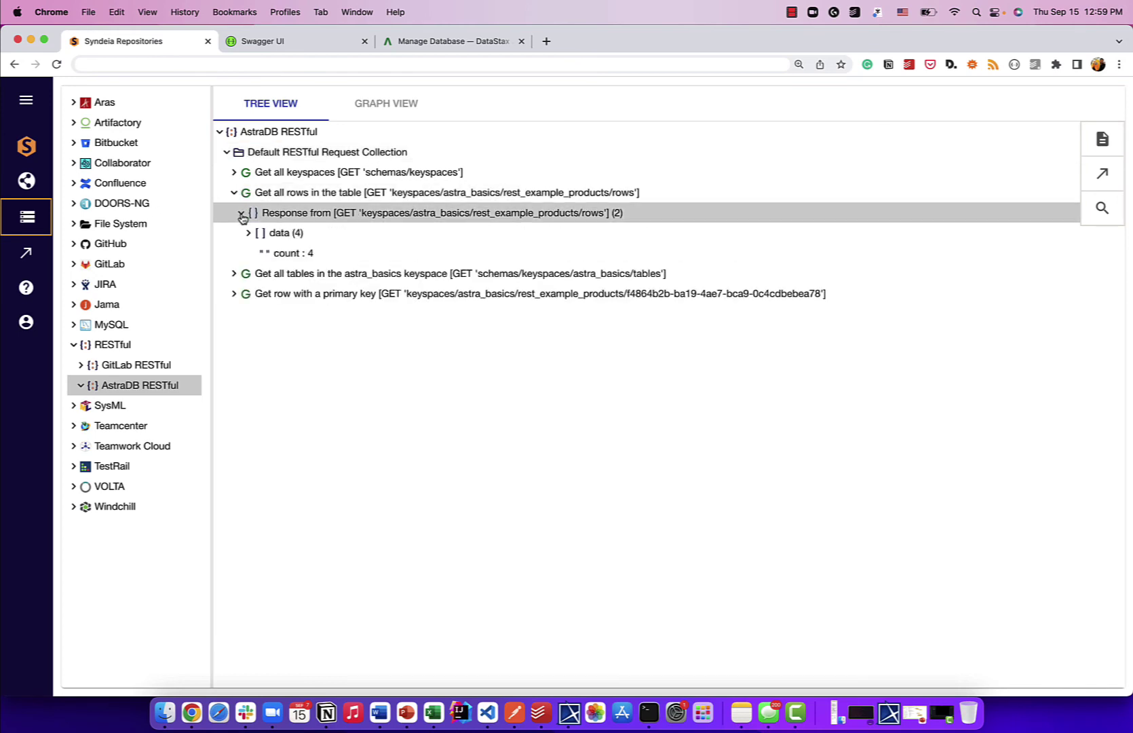
click(248, 235)
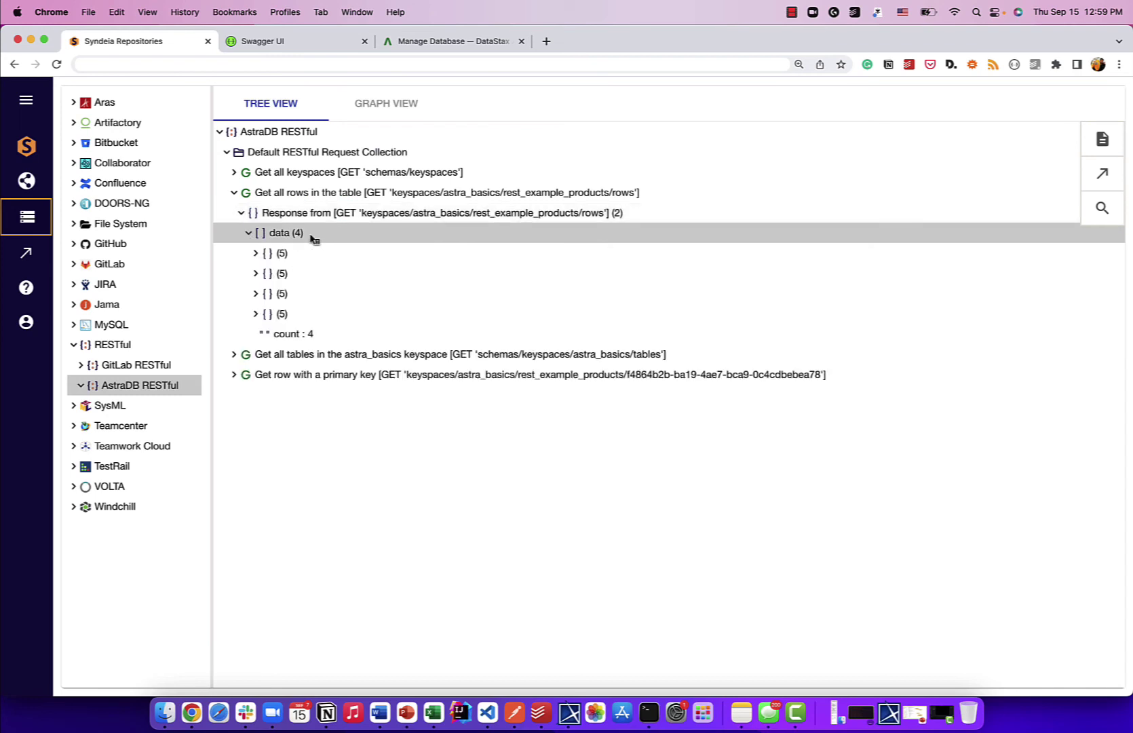
click(258, 253)
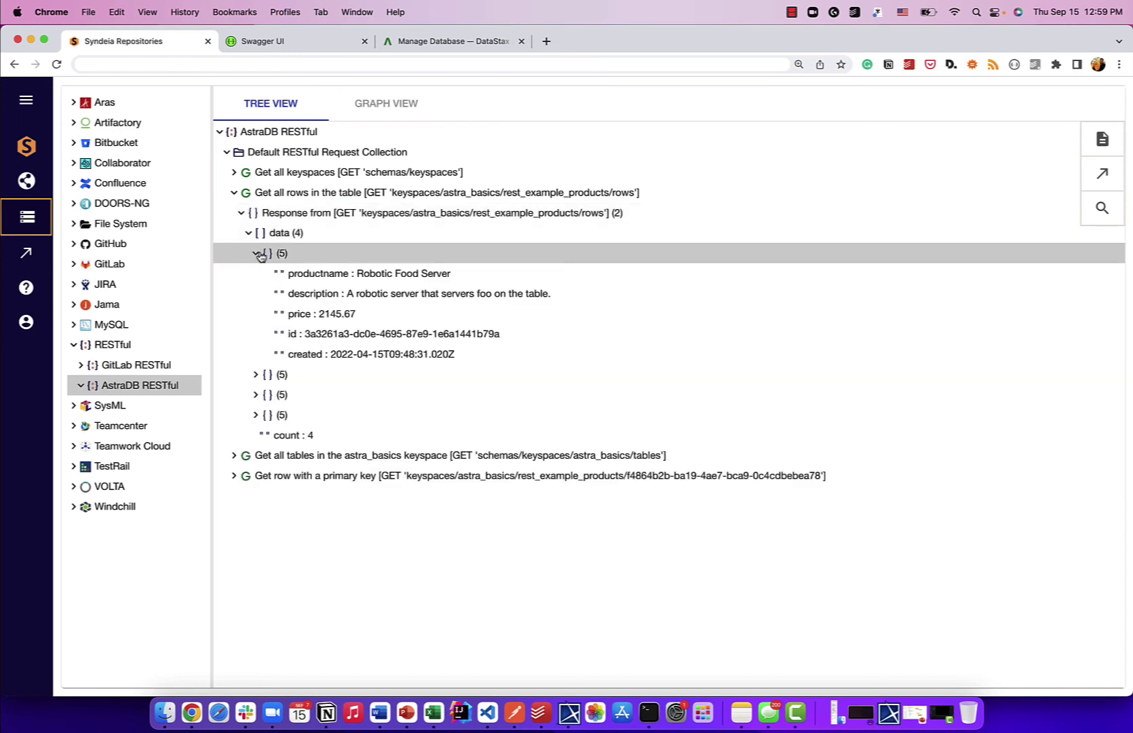
drag(355, 273, 475, 278)
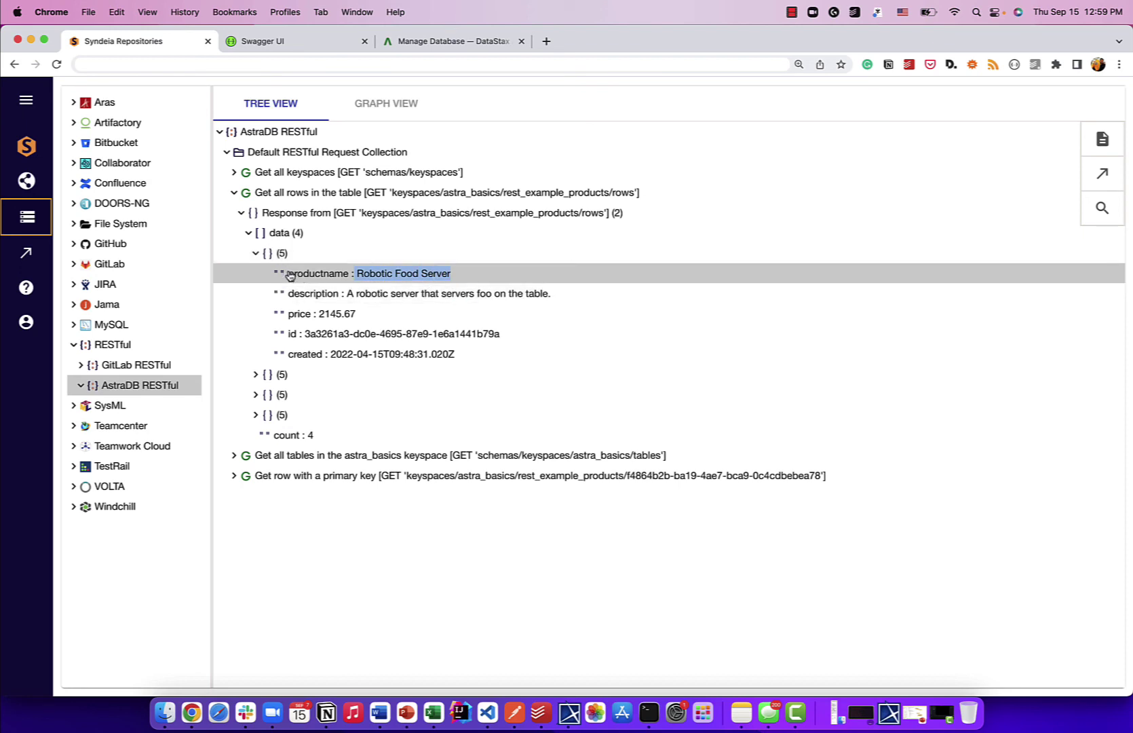
click(255, 253)
click(256, 274)
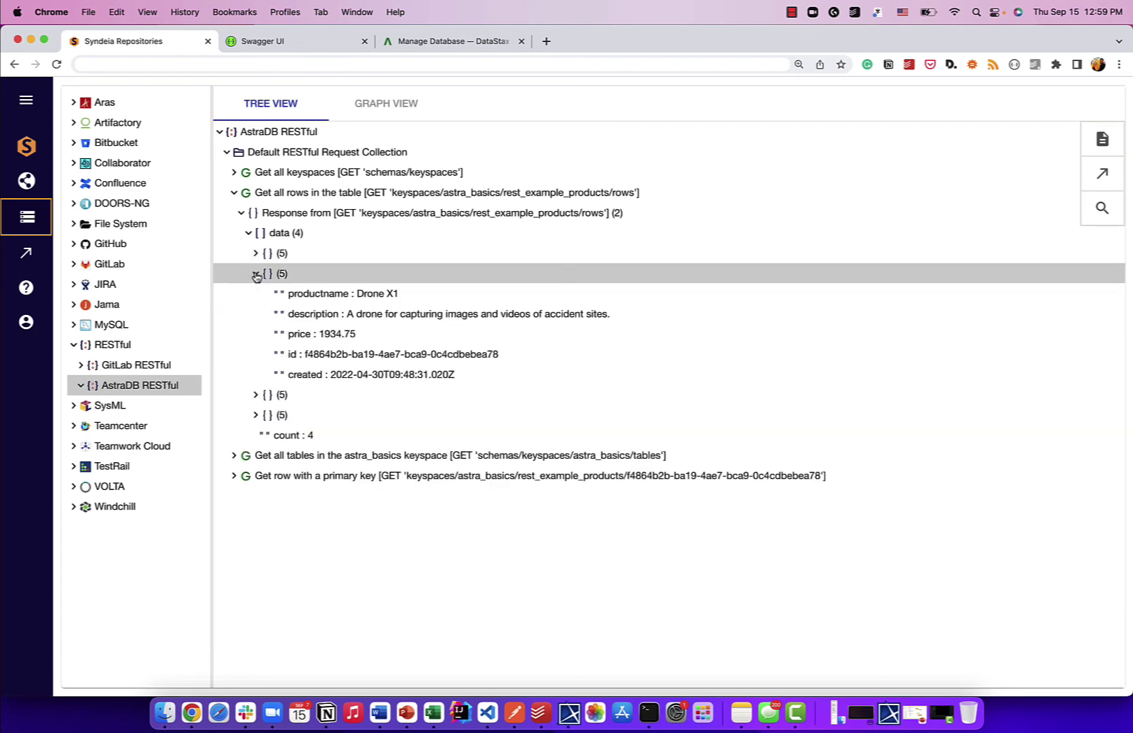
click(256, 274)
click(257, 293)
click(257, 293)
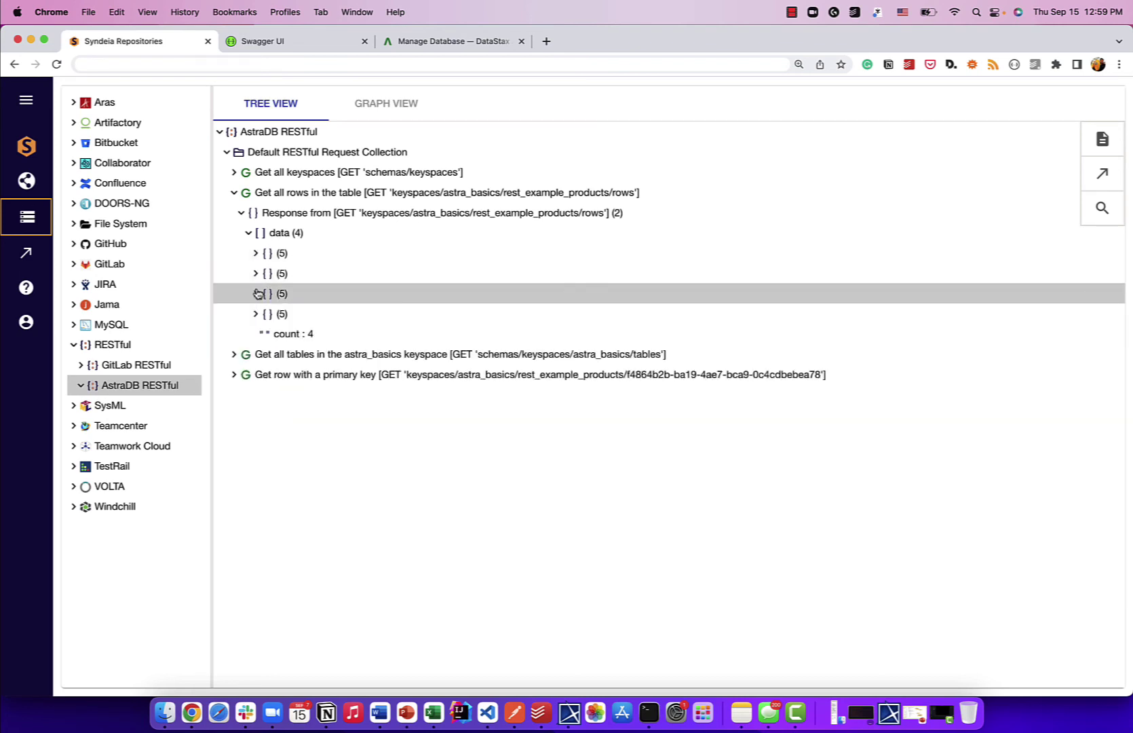
- Expand the Get row with a primary key response to show the Drone X1 row
click(235, 376)
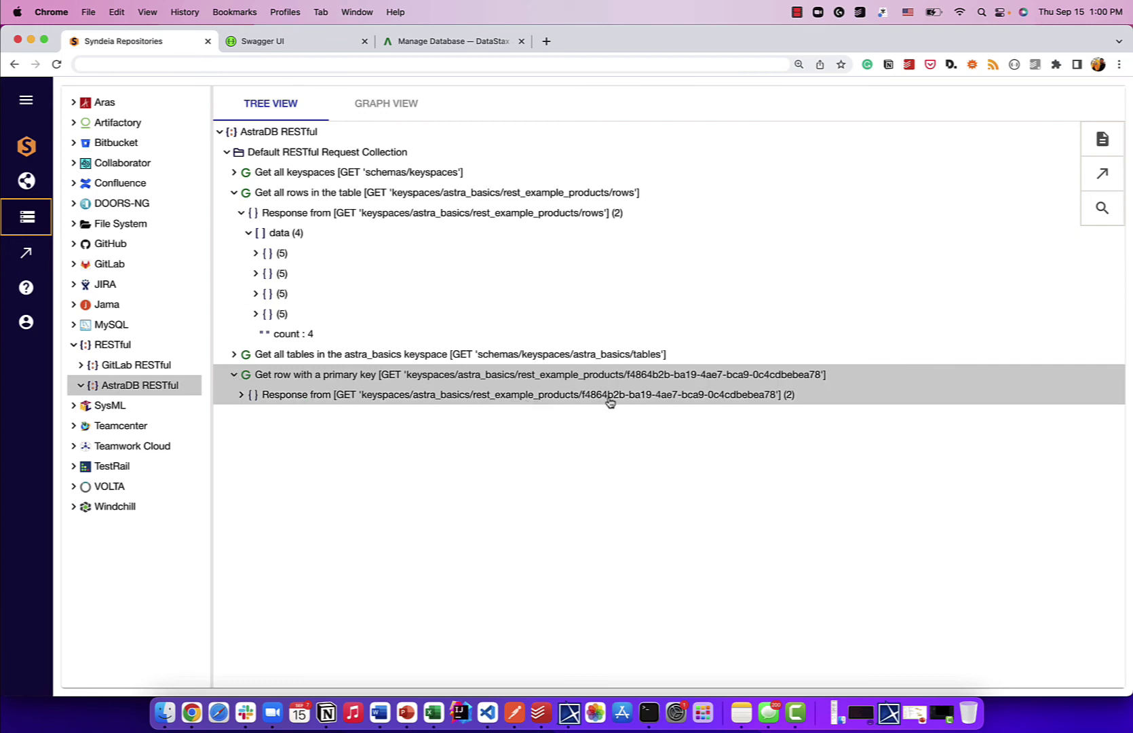
drag(582, 399, 741, 399)
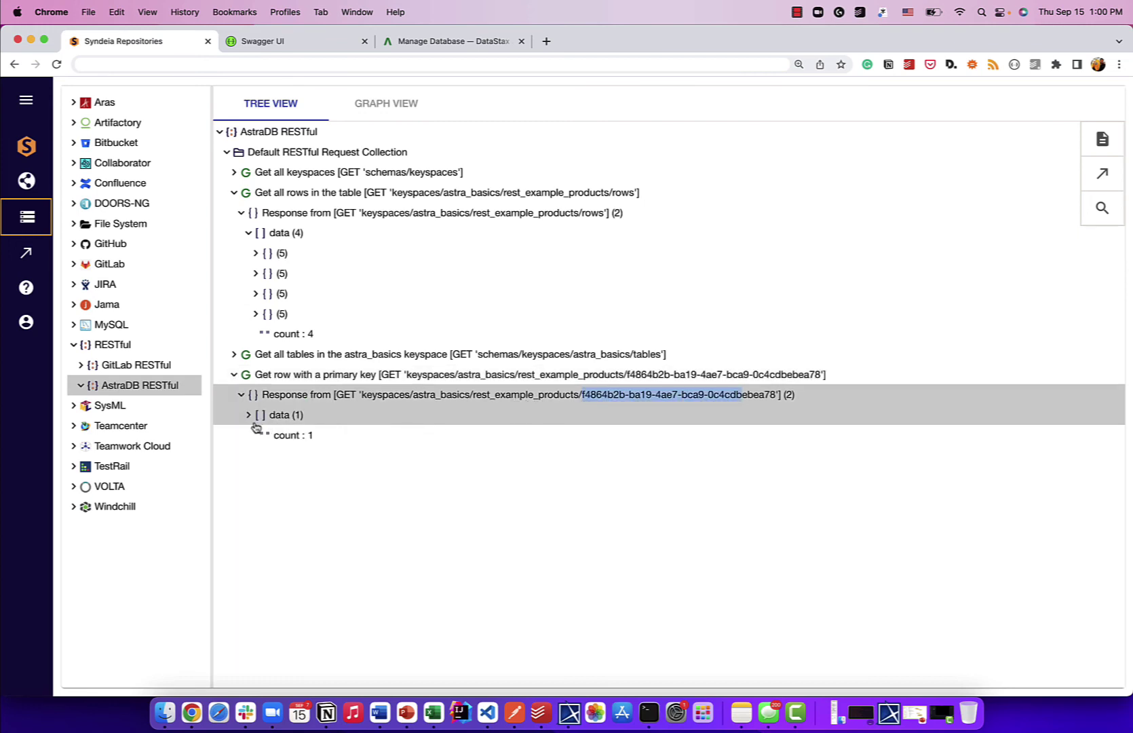
click(248, 415)
click(256, 435)
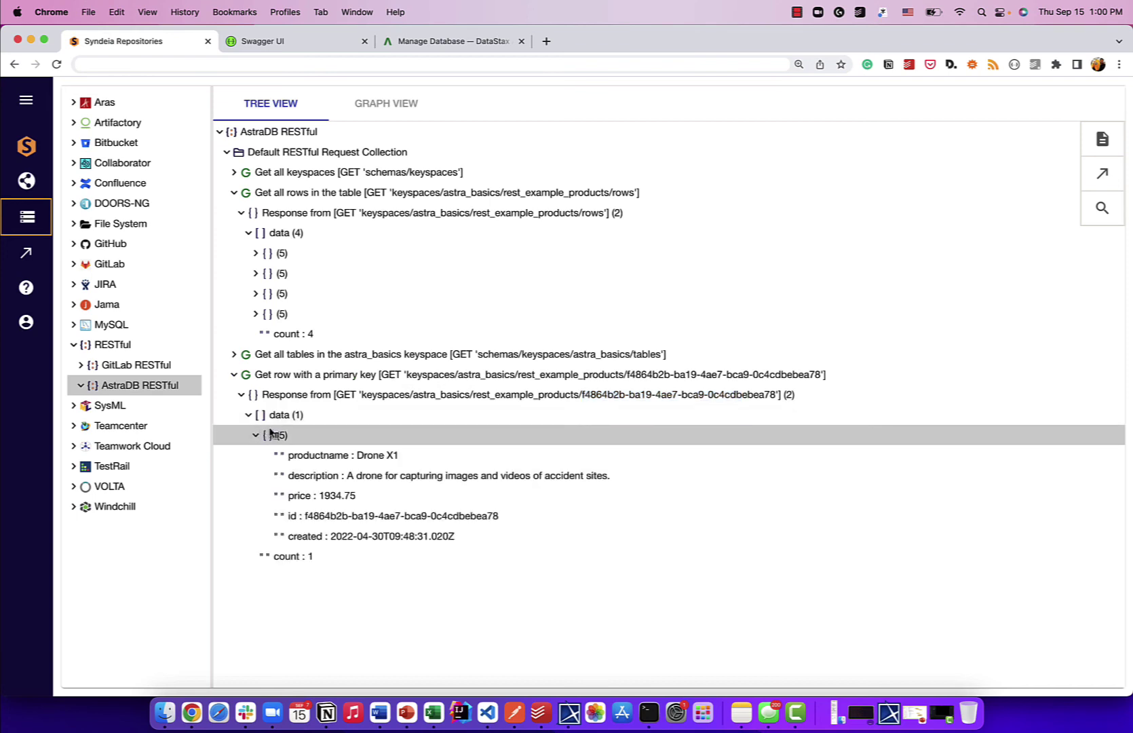
drag(357, 456, 418, 460)
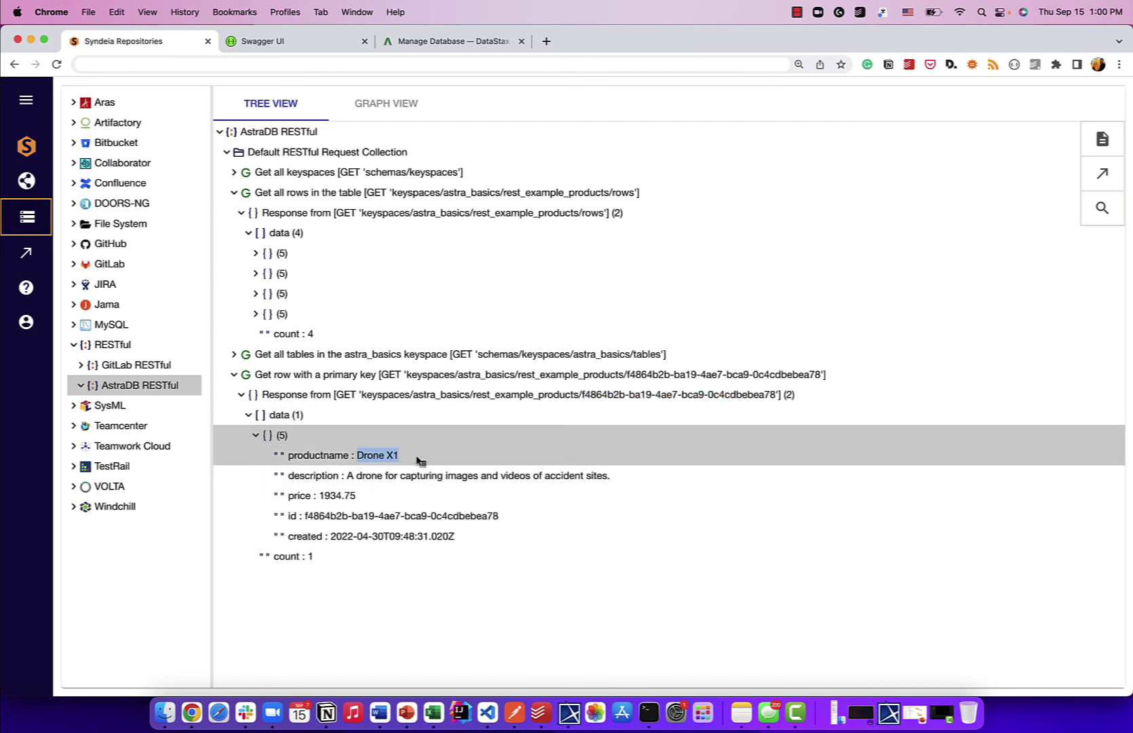